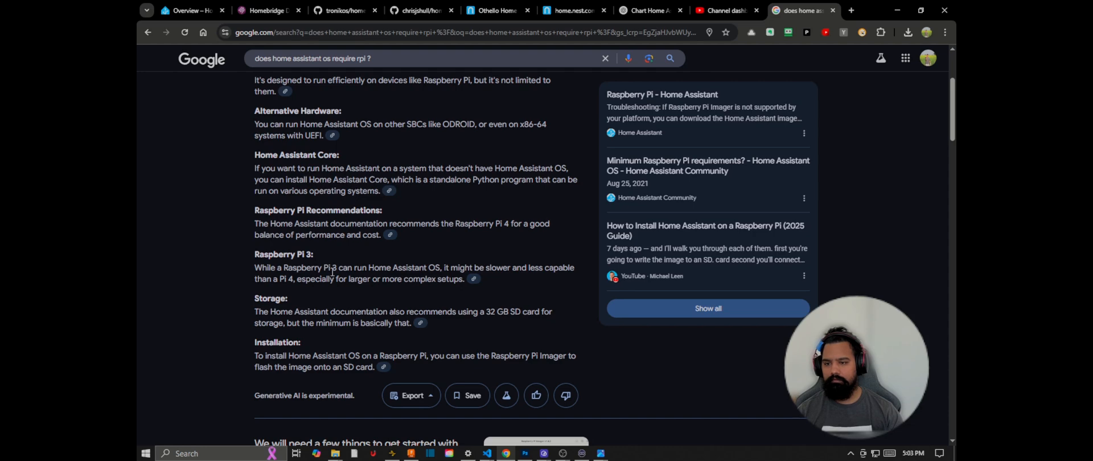
Step: Extend the Google query to "does home assistant os require rpi or the home assistant green?" and run the search
scroll(337, 289, "down", 2)
scroll(339, 289, "up", 1)
scroll(342, 291, "up", 3)
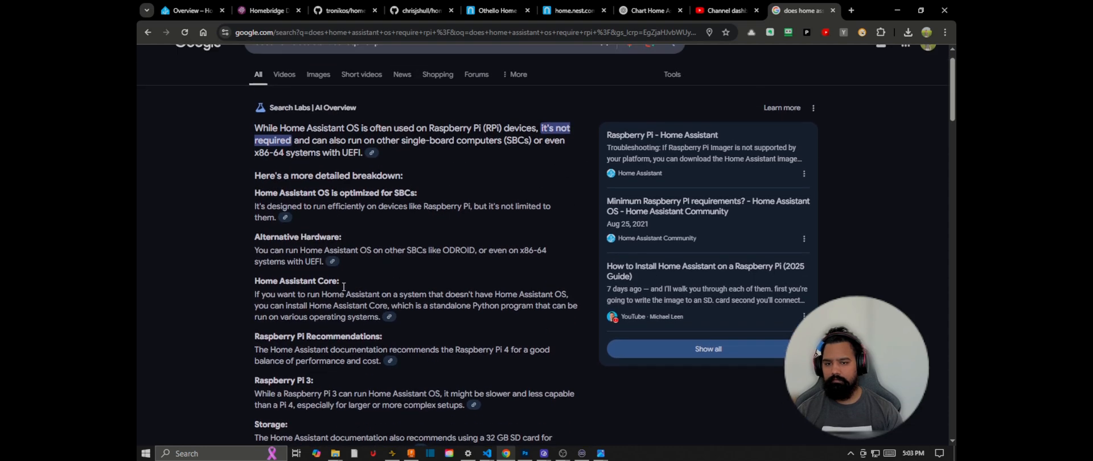
left_click(404, 70)
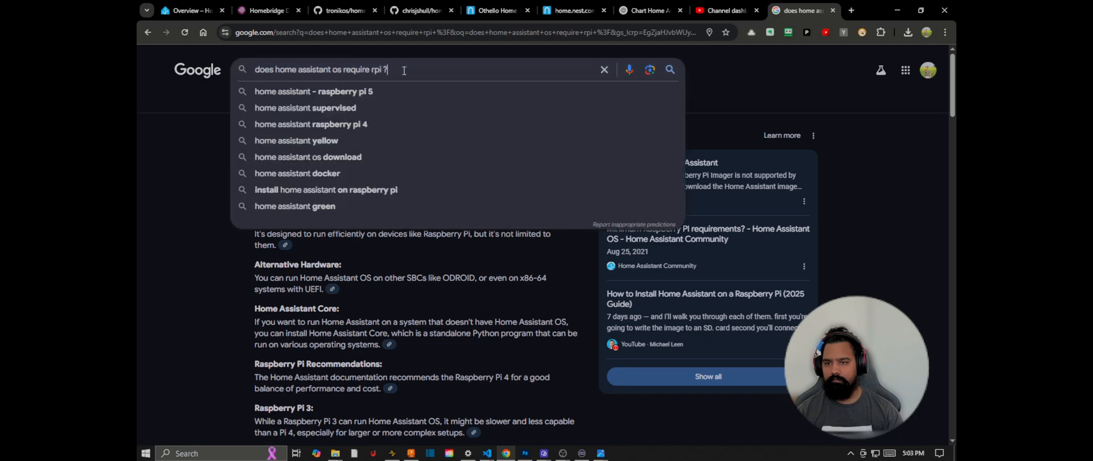
key("Left")
key("Left")
type("or the")
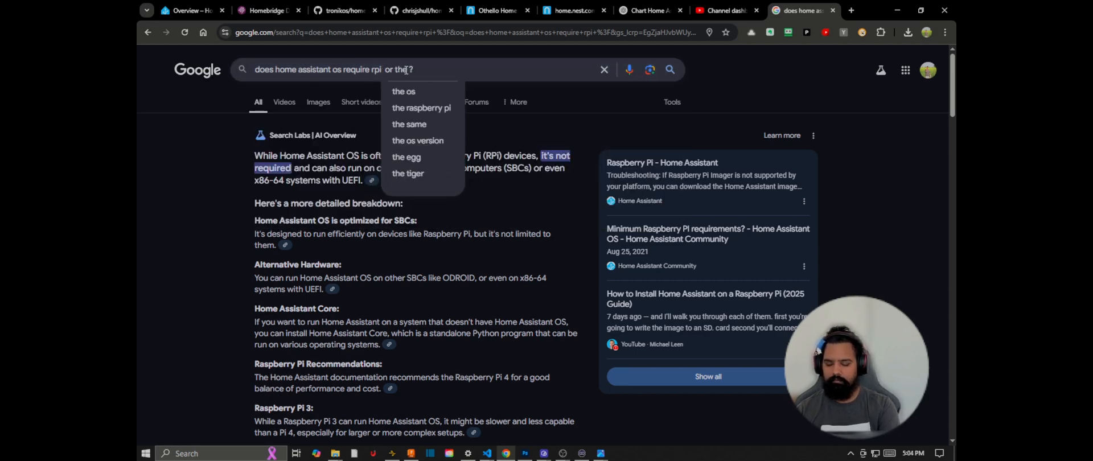
type(" home assistant")
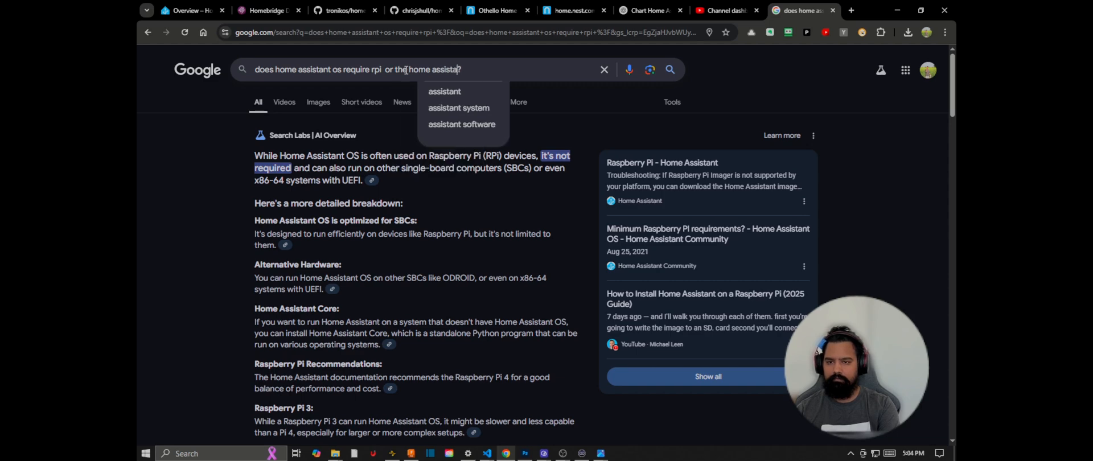
type(" green")
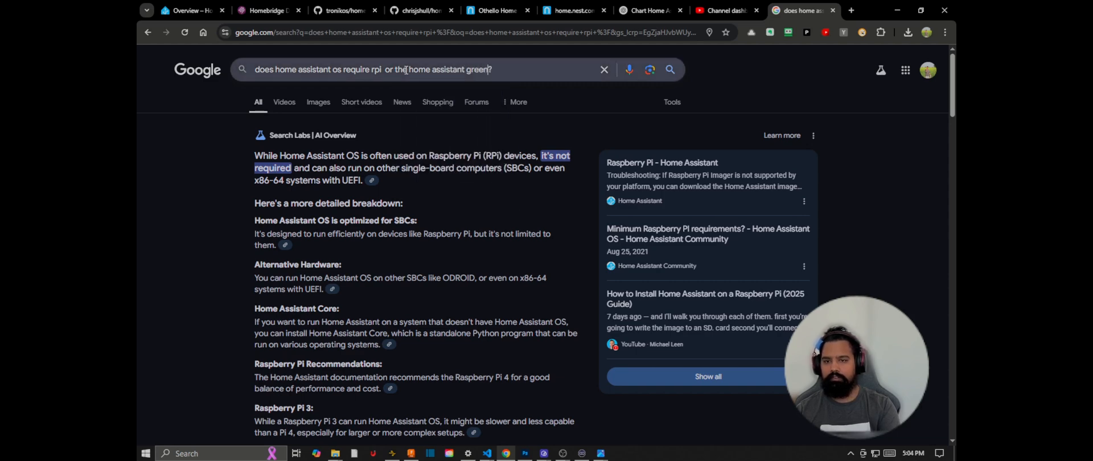
key("Return")
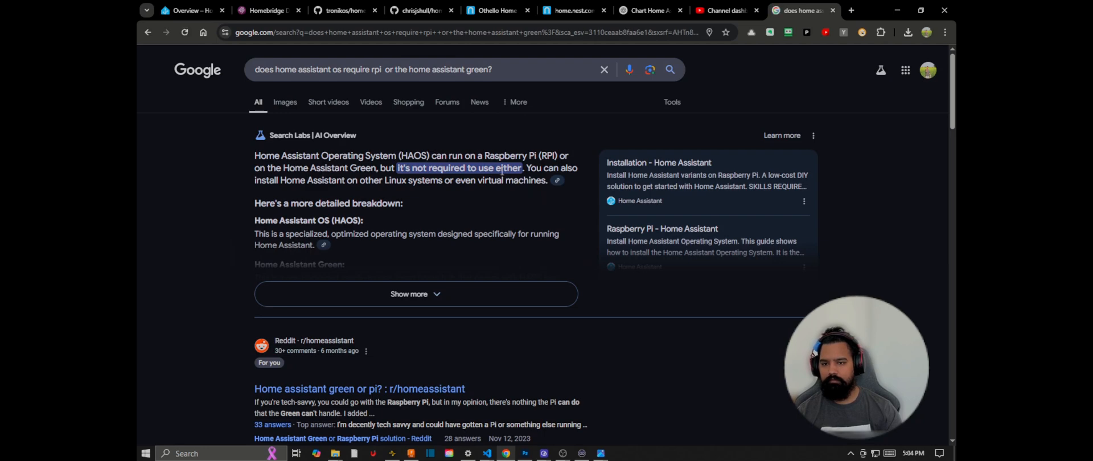
Step: Replace the Google query with "which home assistant devices can use add-on?" and run the search
left_click_drag(494, 70, 224, 73)
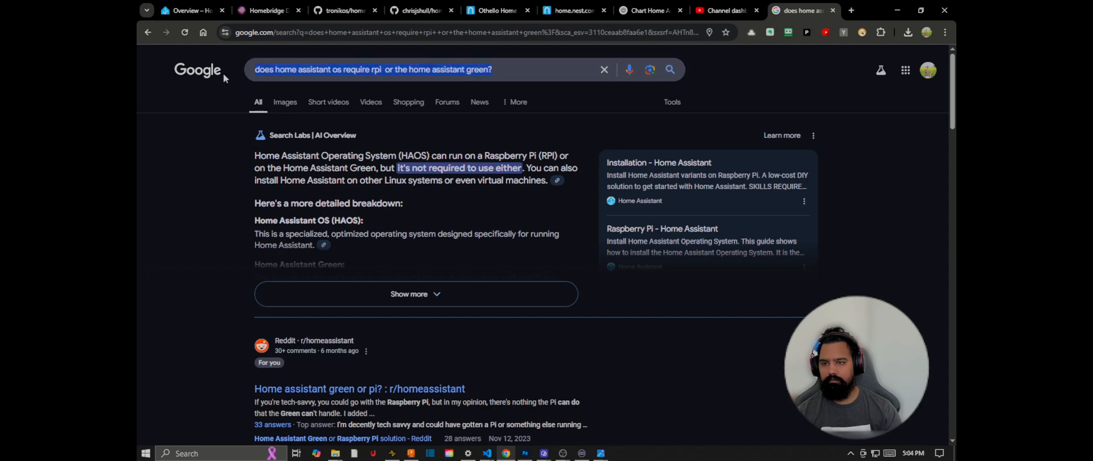
type("whic")
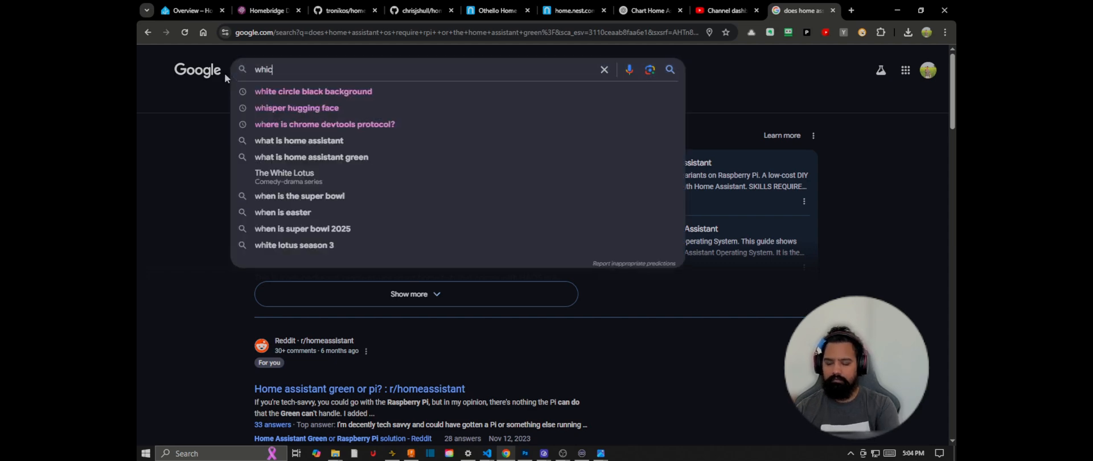
type("h home ass")
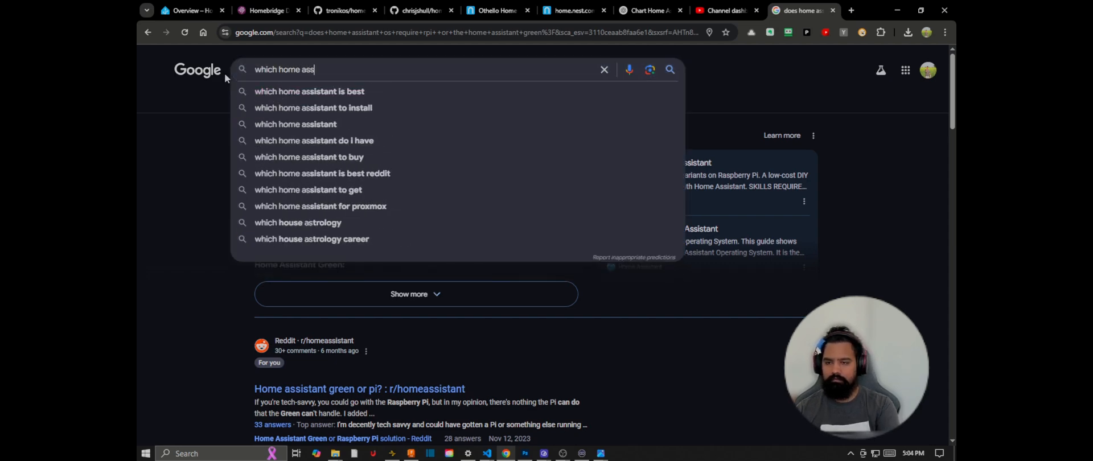
type("istant de")
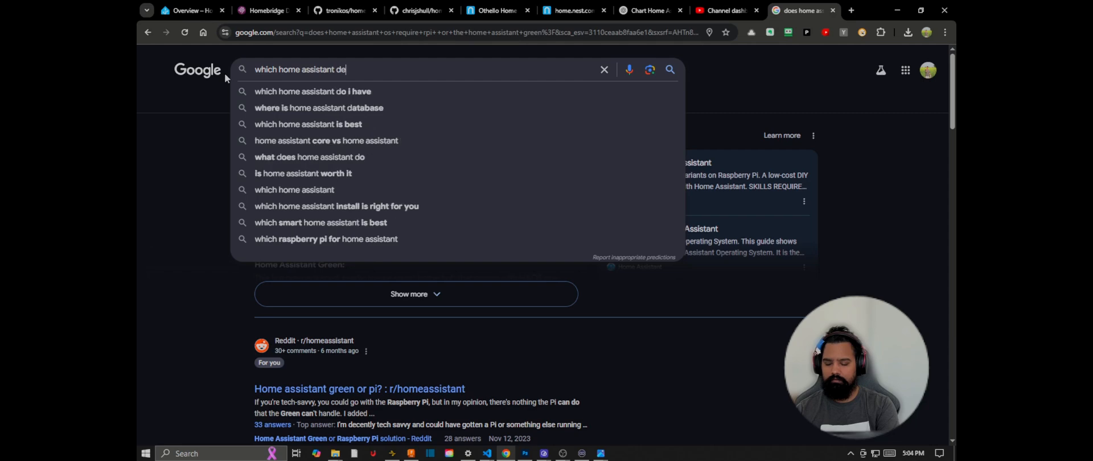
type("vices can")
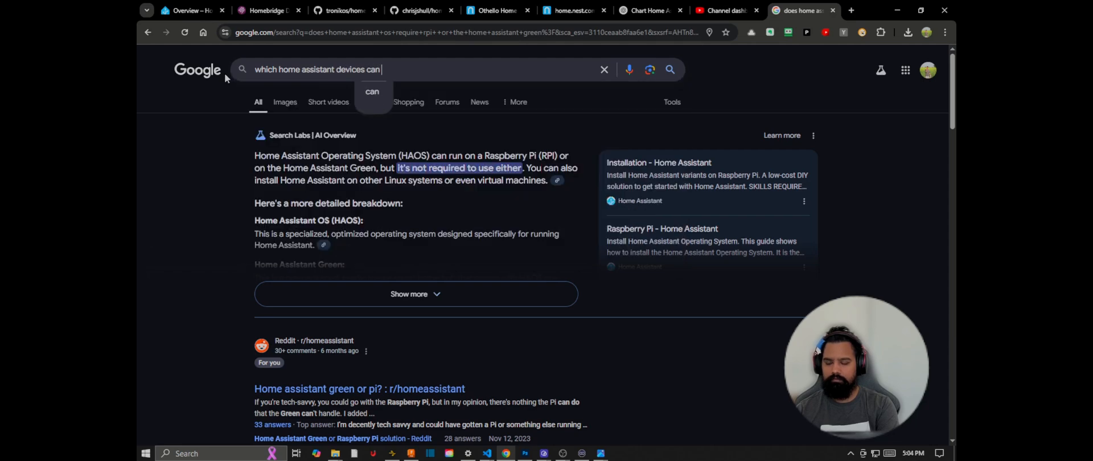
type(" use add-on")
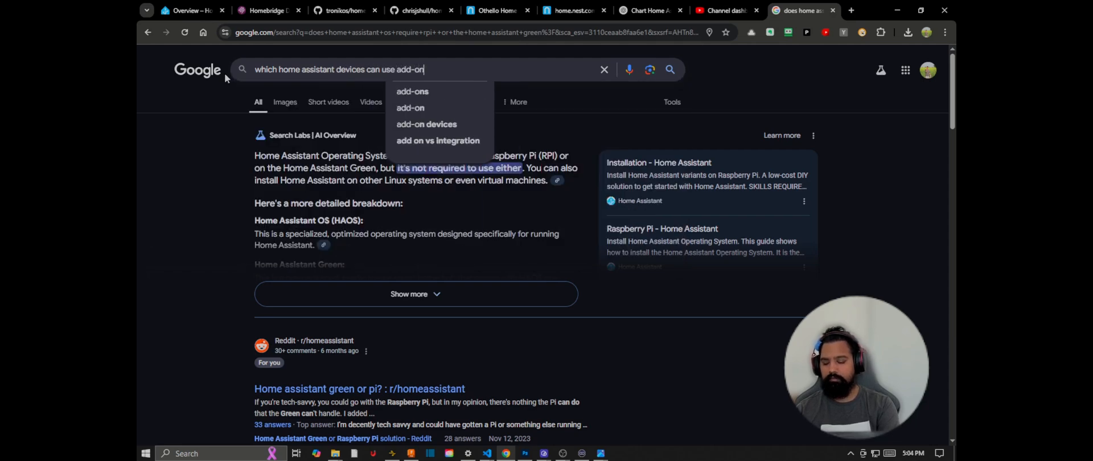
type("?")
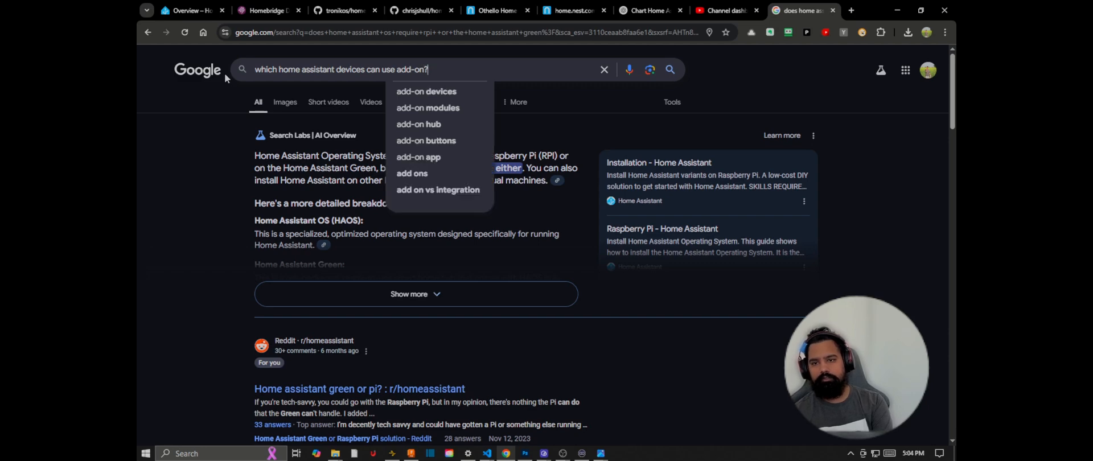
key("Return")
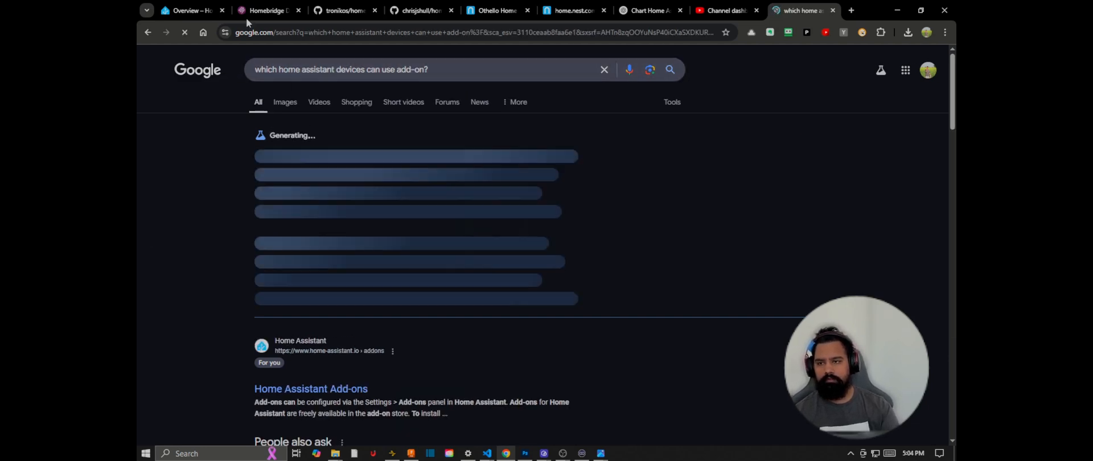
Step: View the Homebridge status page, and return to the add-on search results to read the full AI overview
left_click(253, 11)
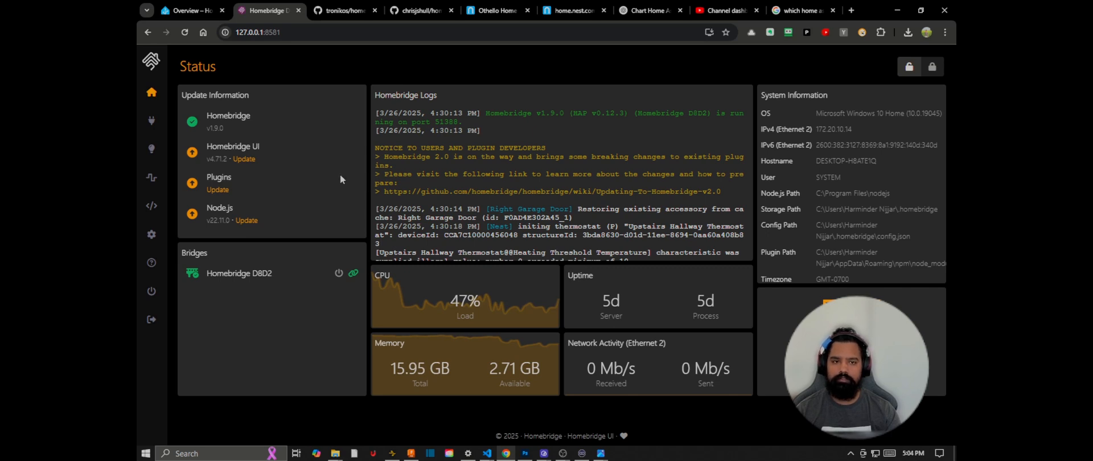
left_click(807, 9)
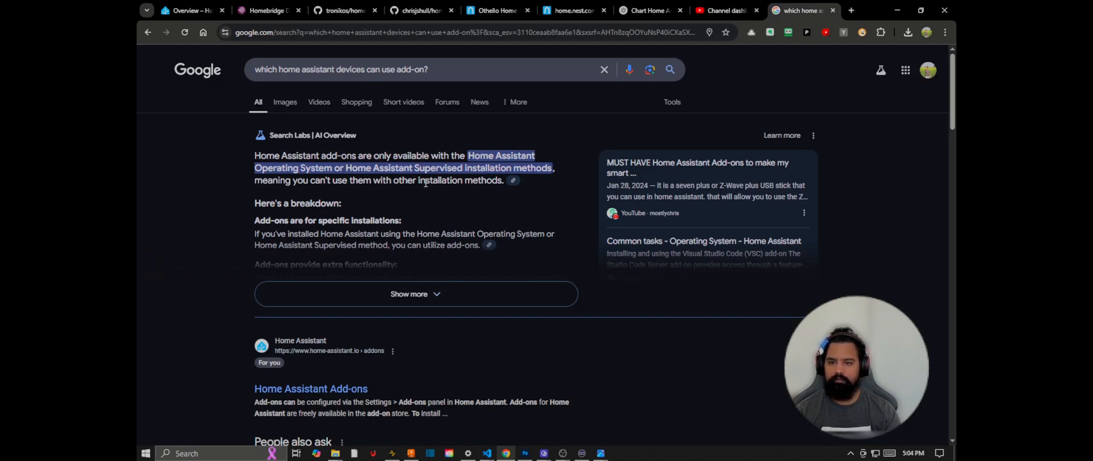
scroll(389, 185, "down", 1)
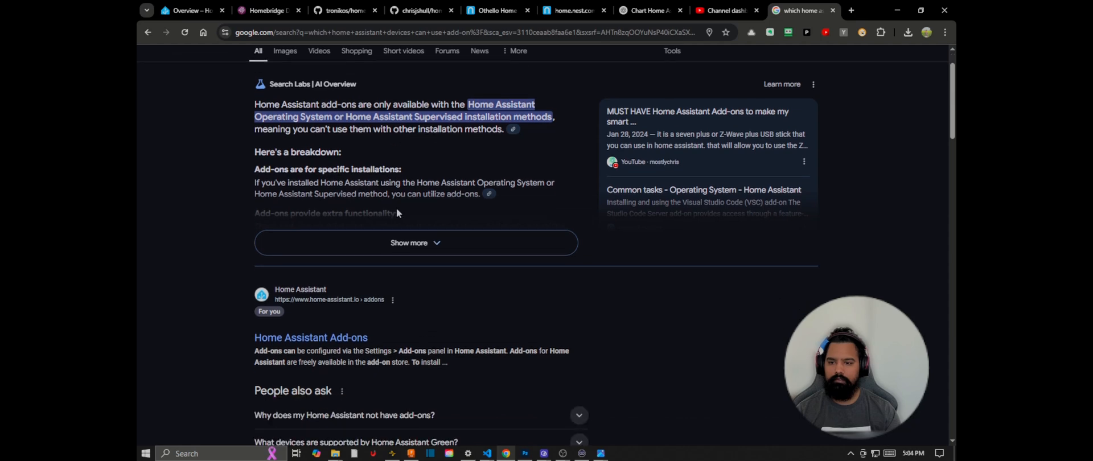
left_click(398, 242)
scroll(387, 194, "down", 1)
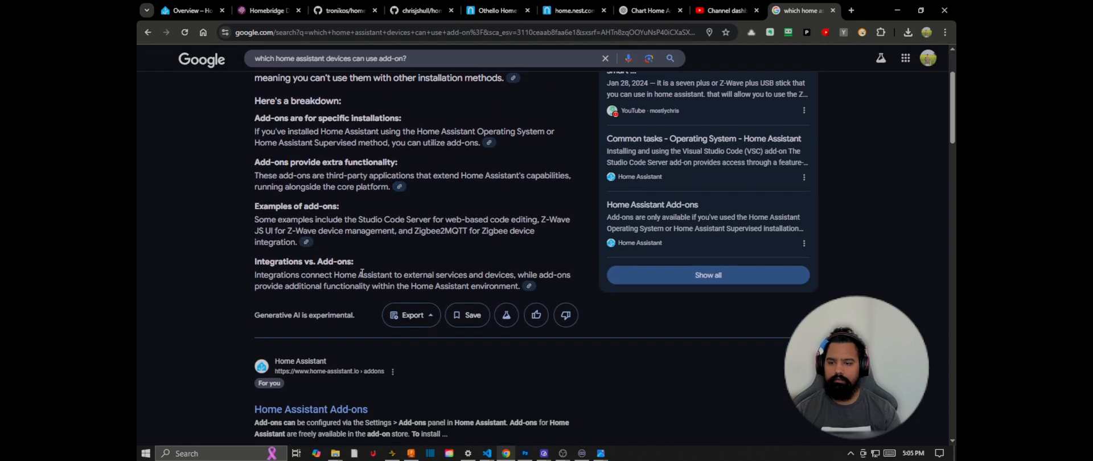
Step: Open the Home Assistant Add-ons result and read its note on which installation methods support add-ons
scroll(350, 286, "down", 2)
left_click(326, 305)
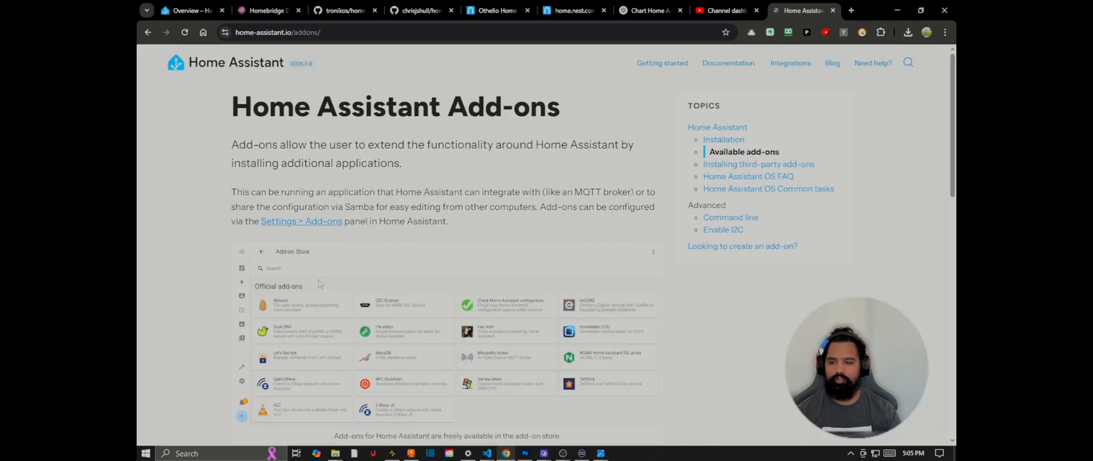
scroll(321, 276, "down", 10)
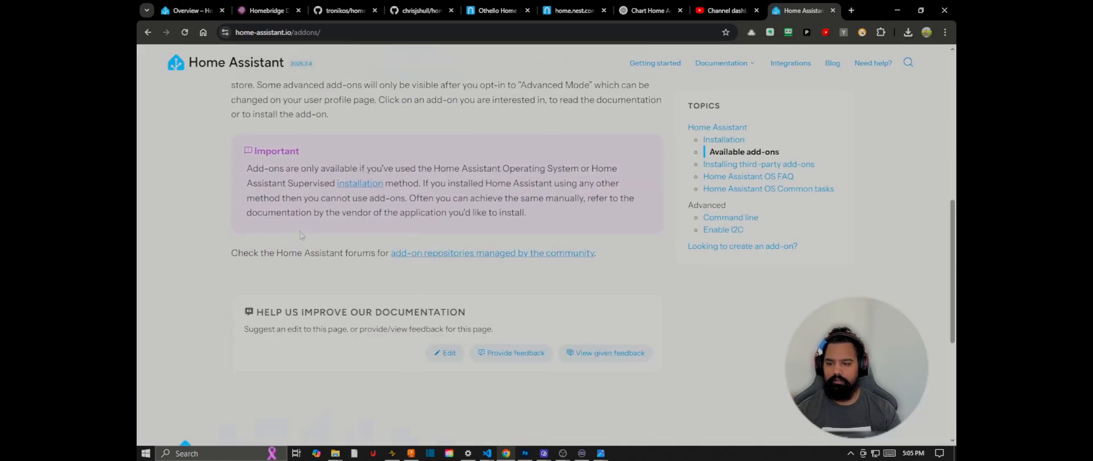
scroll(302, 236, "down", 2)
scroll(303, 236, "up", 5)
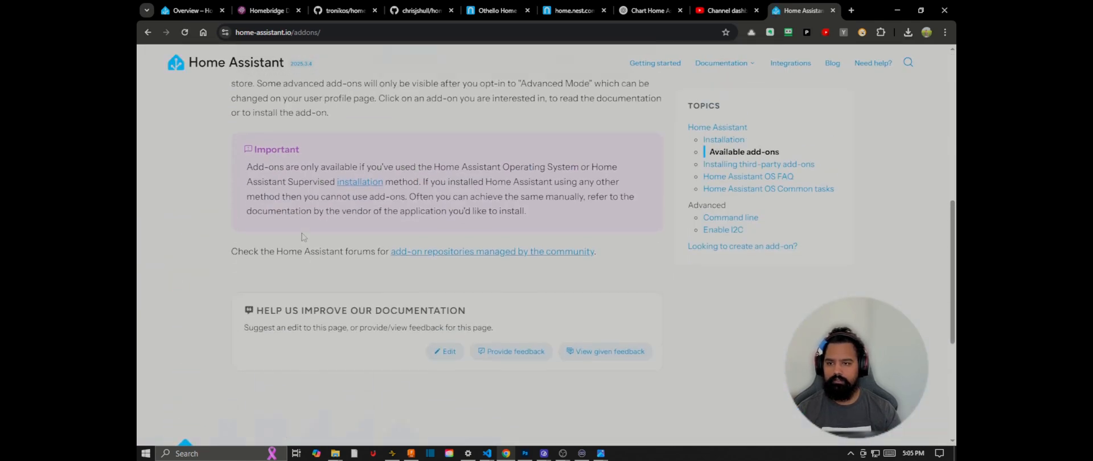
scroll(304, 238, "up", 3)
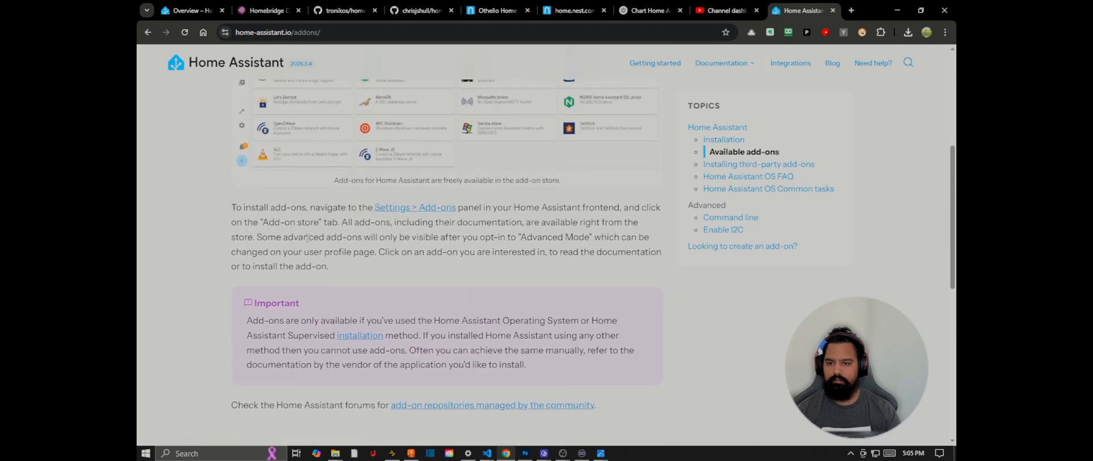
Step: Return to the search results and open the Reddit thread about a best-of list of devices compatible with Home Assistant
left_click(148, 33)
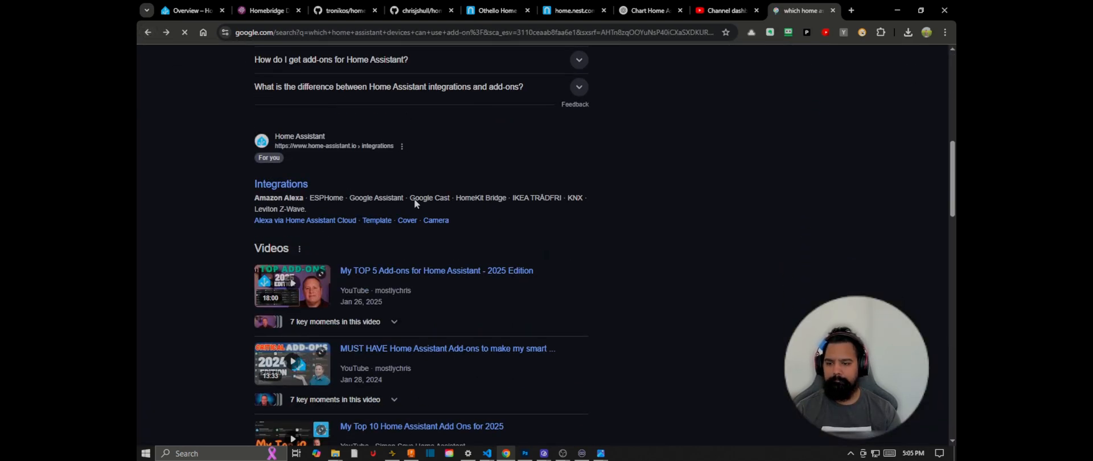
scroll(345, 194, "down", 5)
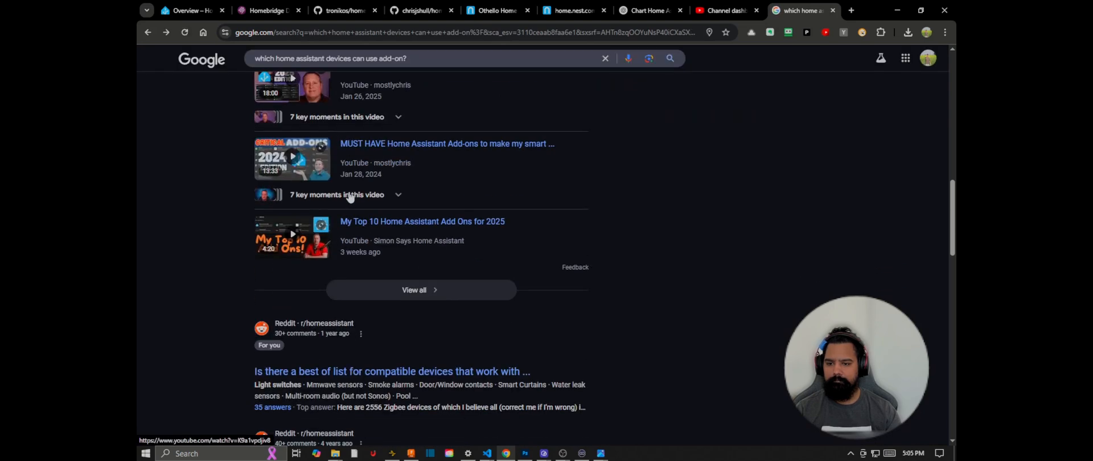
scroll(398, 273, "down", 1)
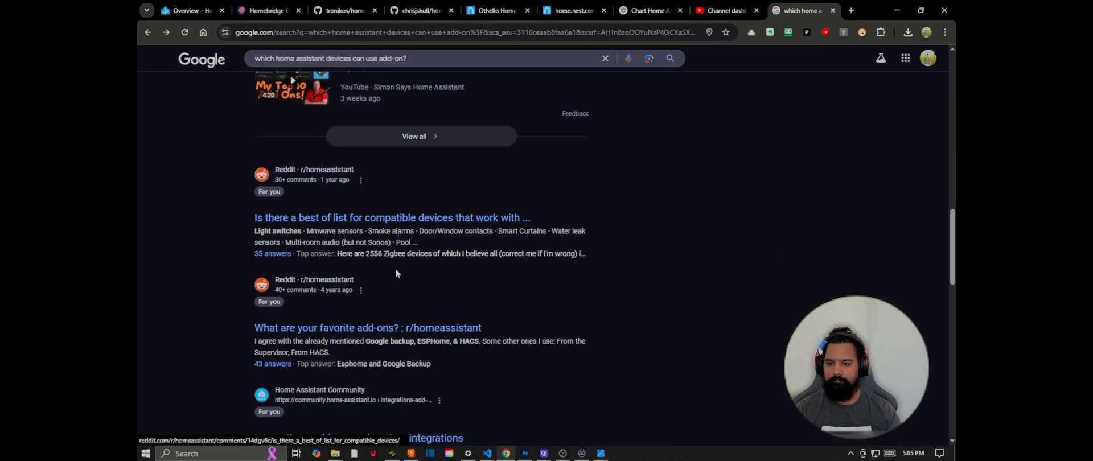
left_click(397, 223)
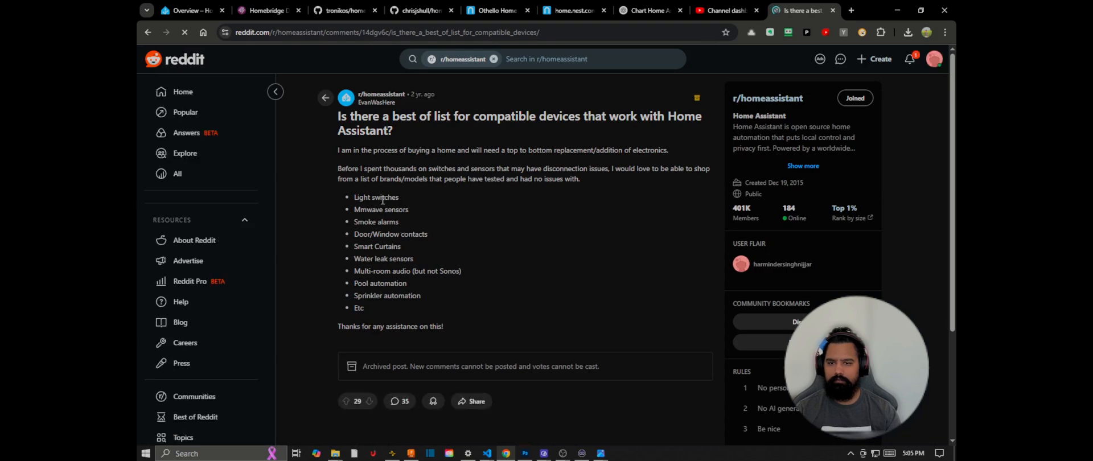
scroll(382, 200, "down", 3)
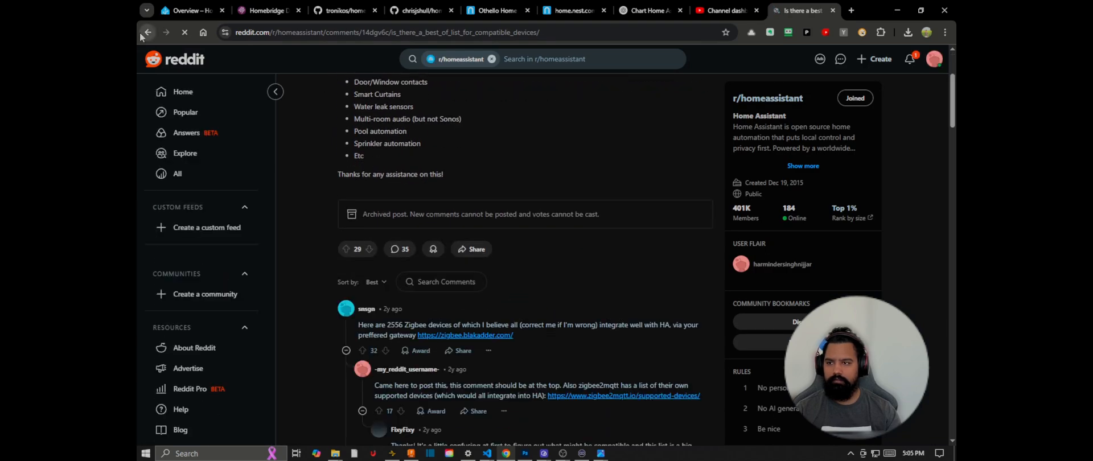
Step: Go back to the add-on search results and look through the remaining results on the page
left_click(140, 33)
scroll(365, 261, "down", 4)
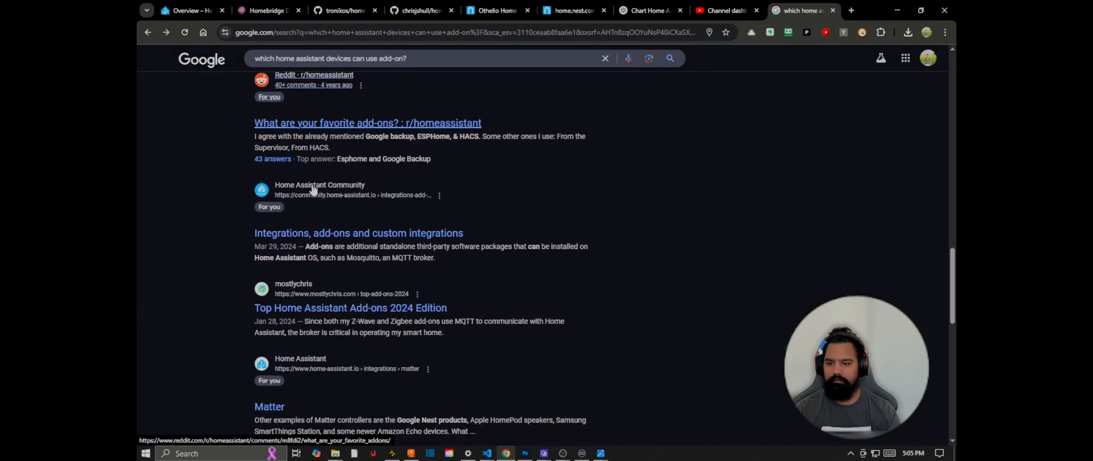
scroll(366, 261, "down", 4)
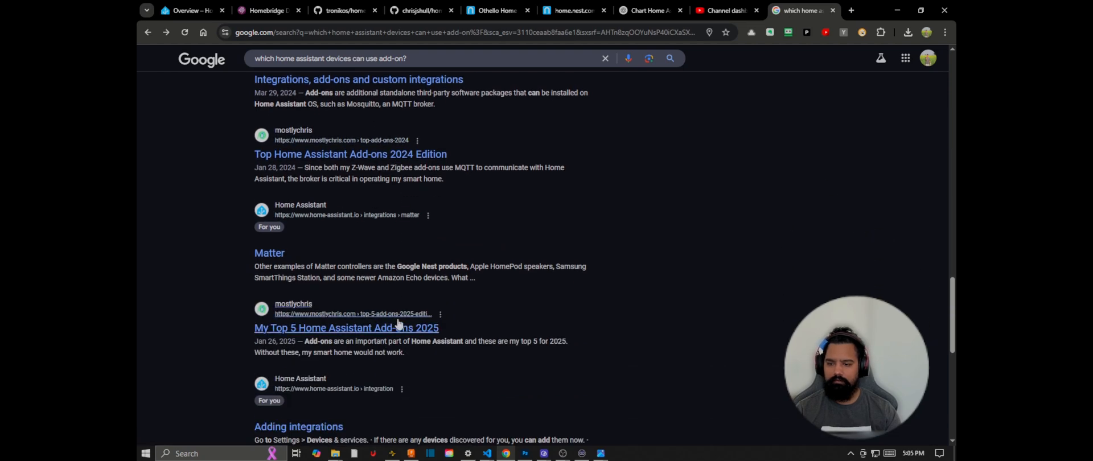
scroll(398, 319, "down", 6)
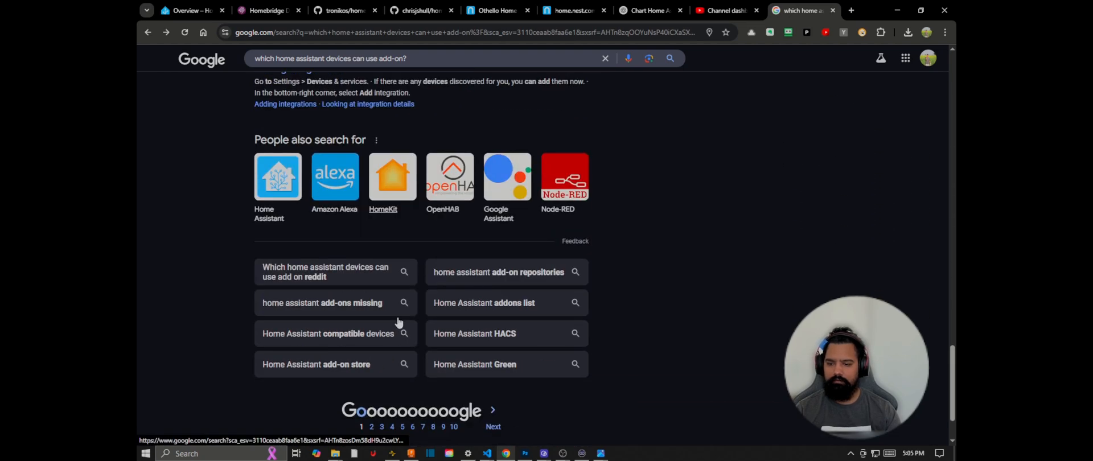
scroll(397, 319, "up", 15)
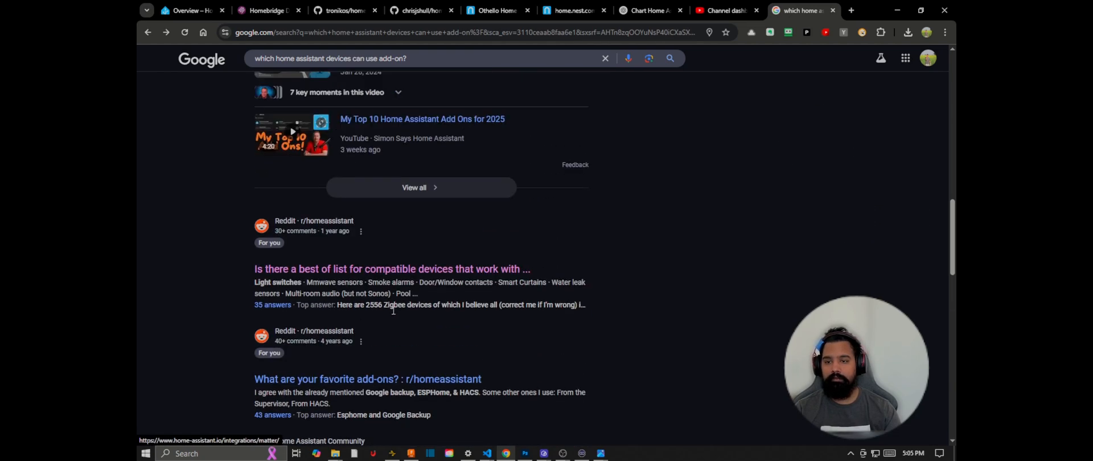
scroll(393, 310, "up", 12)
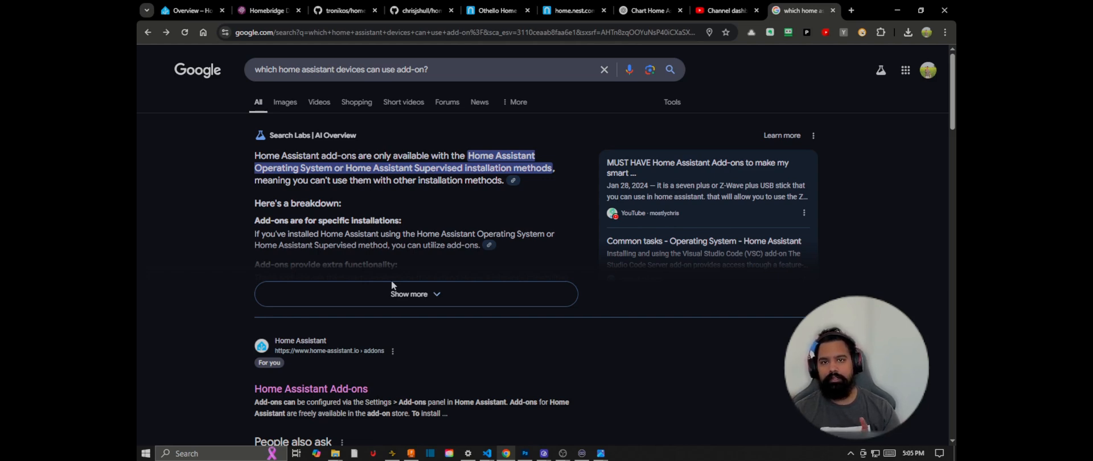
Step: View the Homebridge status page, and open the Entryway Door lock's details on the Home Assistant overview dashboard
left_click(191, 9)
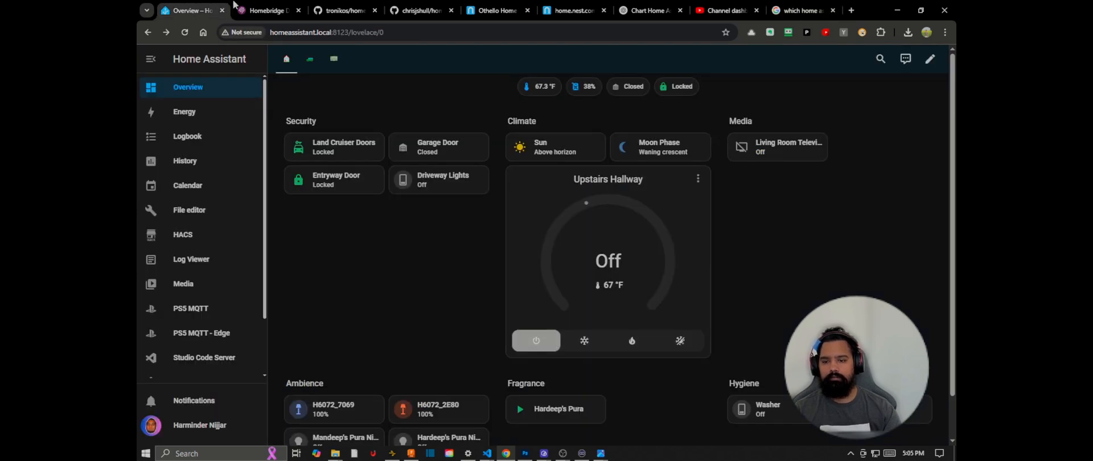
left_click(268, 7)
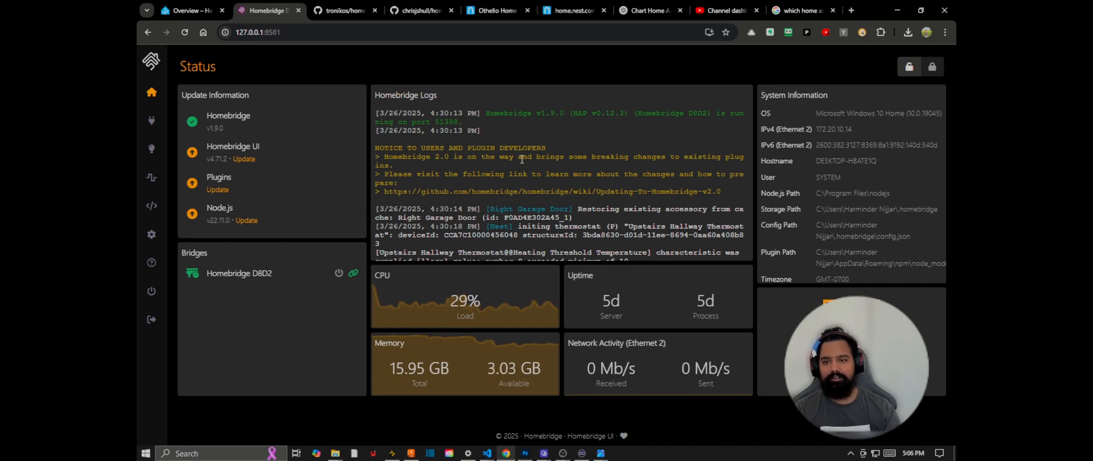
left_click(182, 5)
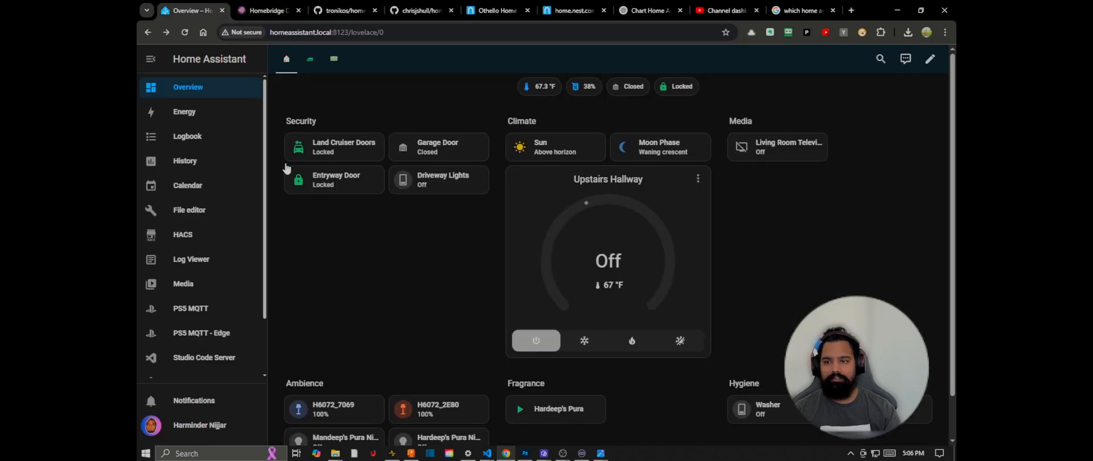
left_click(338, 187)
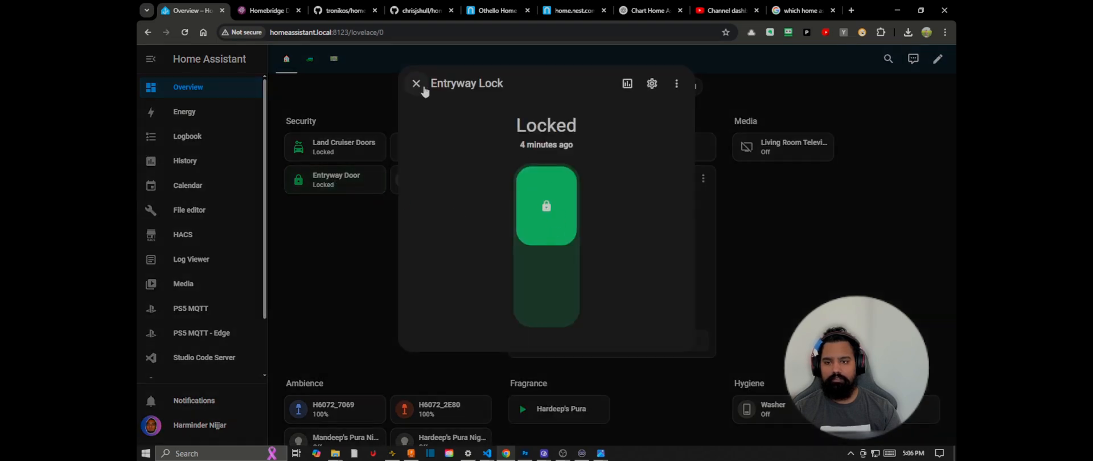
Step: Close the Entryway Lock details and view the Homebridge status page
left_click(421, 86)
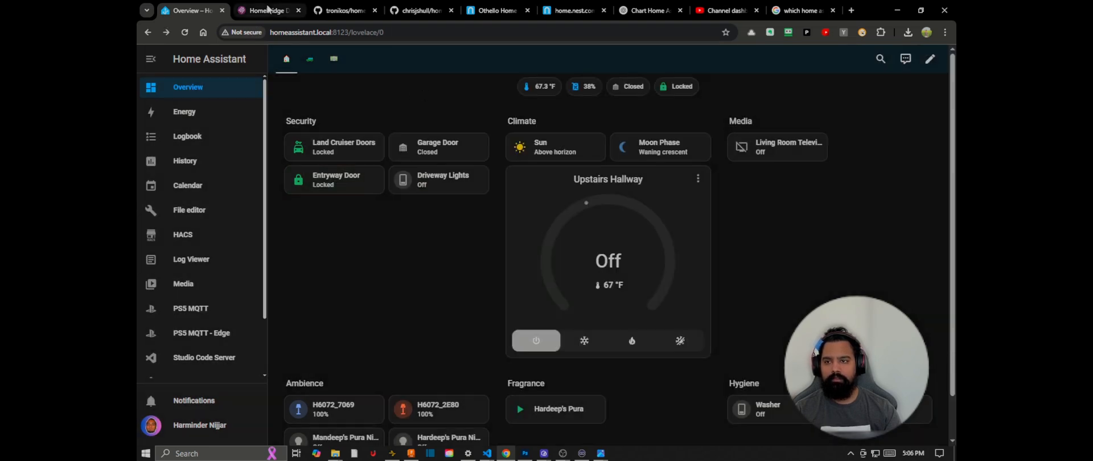
left_click(268, 10)
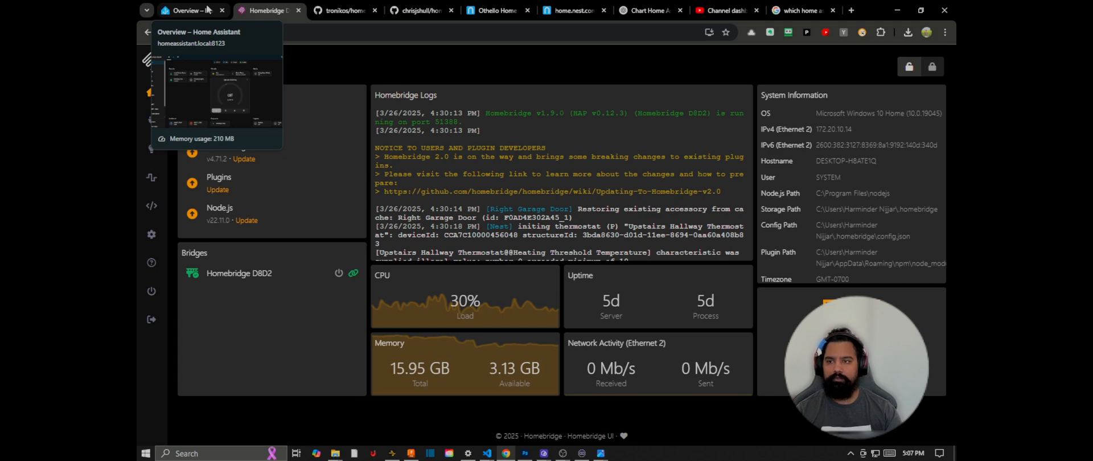
Step: Open the tronikos home-assistant-addons repository on GitHub and read which add-ons its README lists
left_click(332, 7)
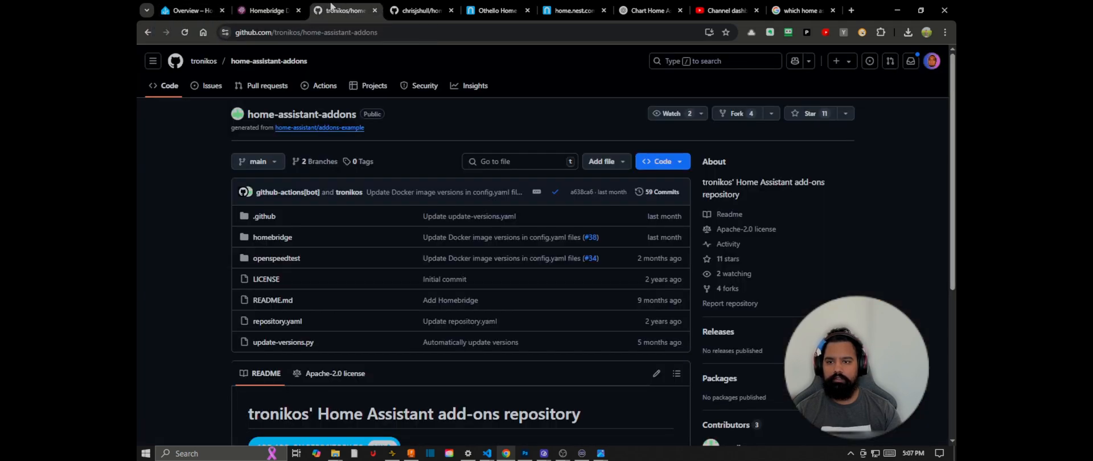
scroll(394, 166, "up", 2)
scroll(419, 140, "down", 1)
scroll(420, 146, "down", 4)
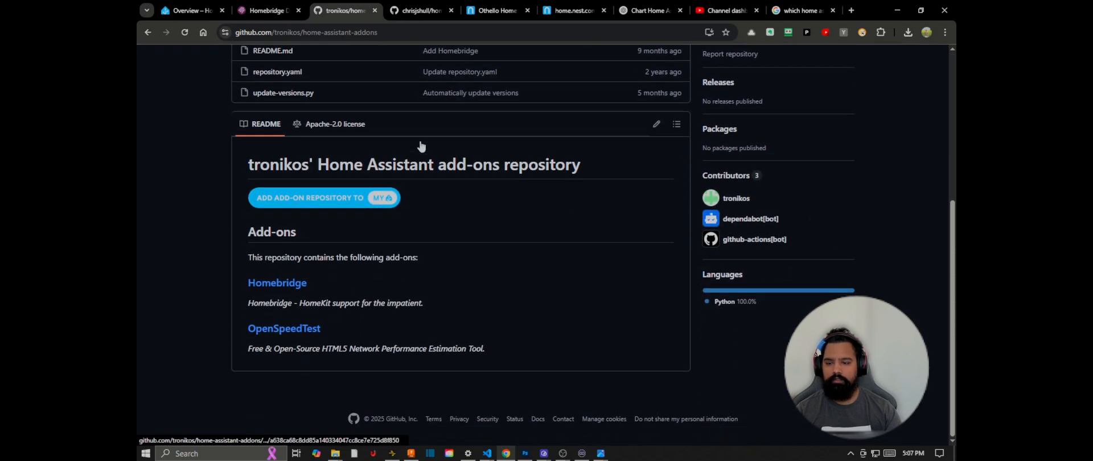
left_click_drag(263, 258, 402, 258)
left_click(443, 278)
scroll(443, 279, "up", 1)
scroll(444, 274, "up", 5)
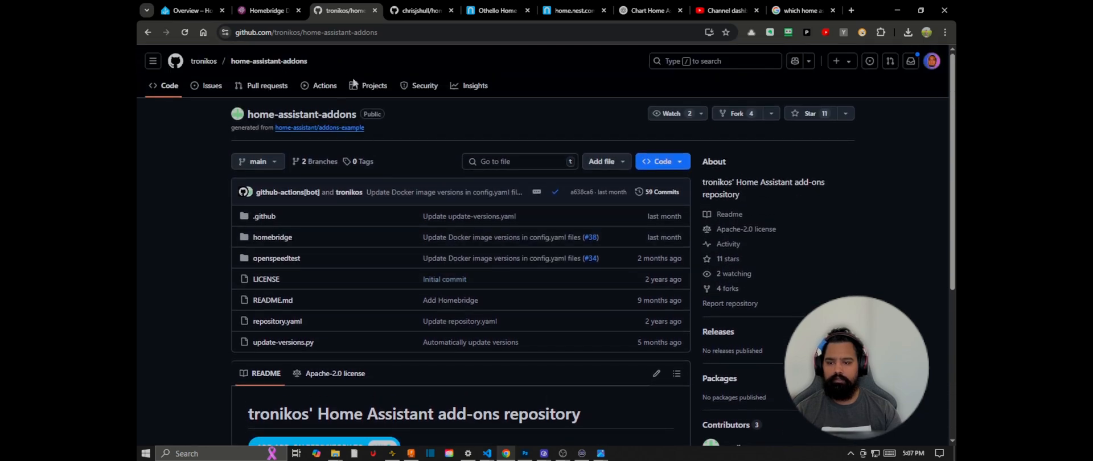
Step: Review the home-assistant-addons repository's files and README, and highlight the repository's web address
scroll(407, 185, "down", 3)
scroll(455, 219, "up", 1)
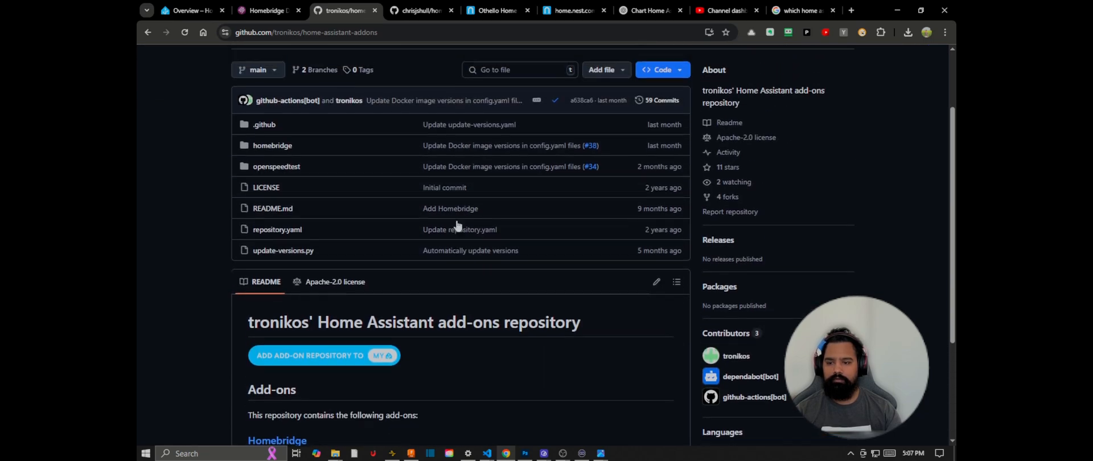
scroll(456, 225, "up", 2)
left_click(268, 34)
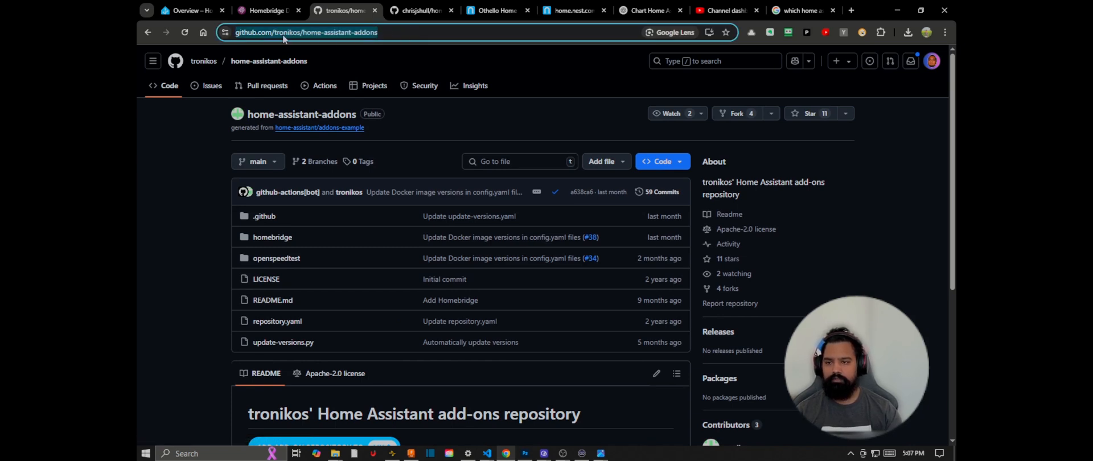
left_click(421, 118)
Step: Add the tronikos home-assistant-addons repository to the Home Assistant Add-on Store from its README link and close the repository list
scroll(422, 118, "down", 3)
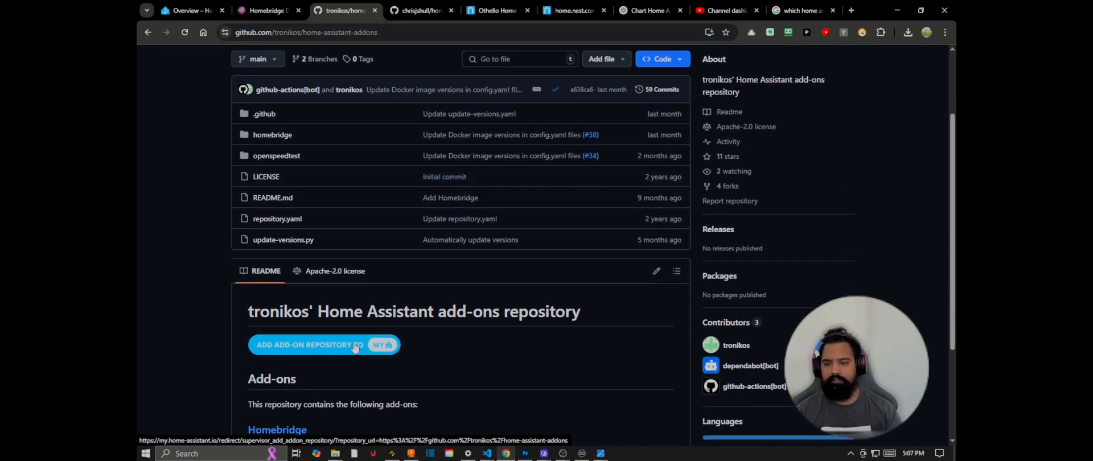
left_click(353, 347)
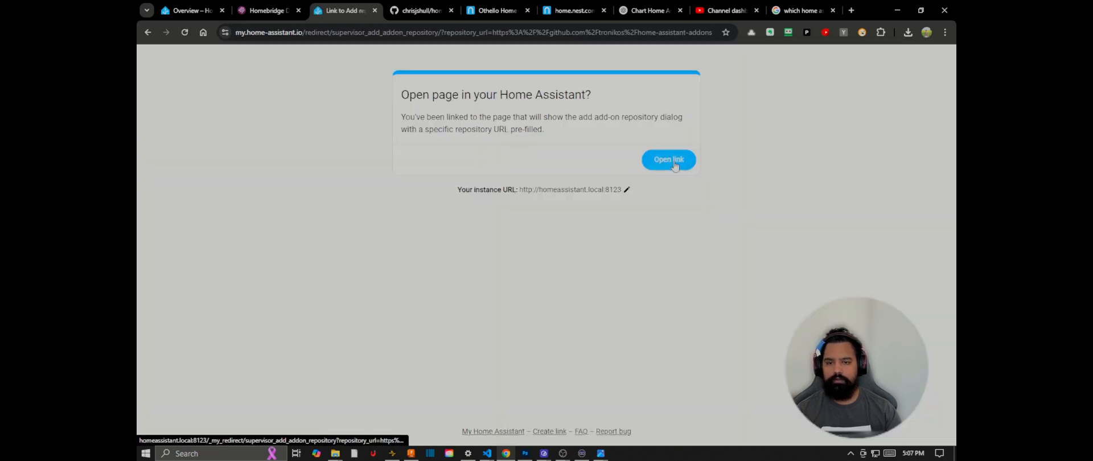
left_click(674, 164)
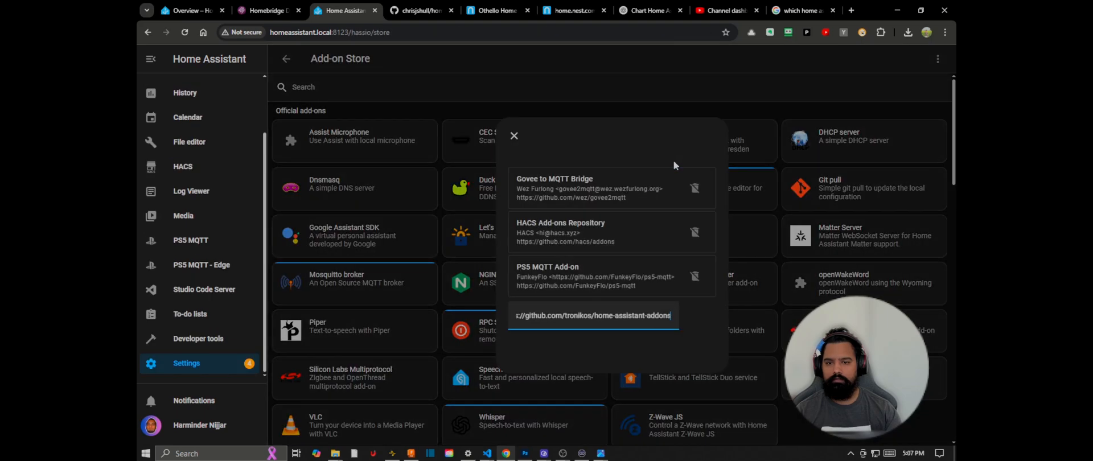
left_click(689, 313)
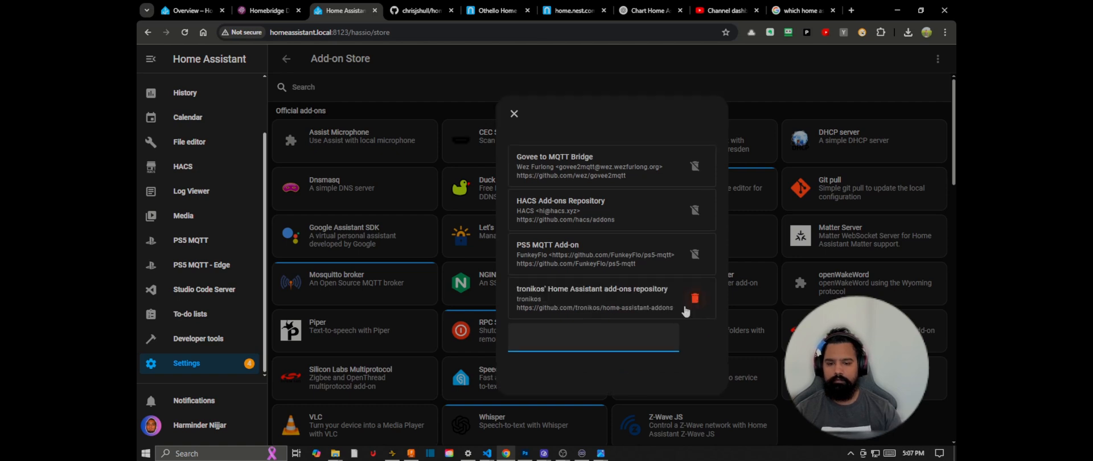
left_click(514, 113)
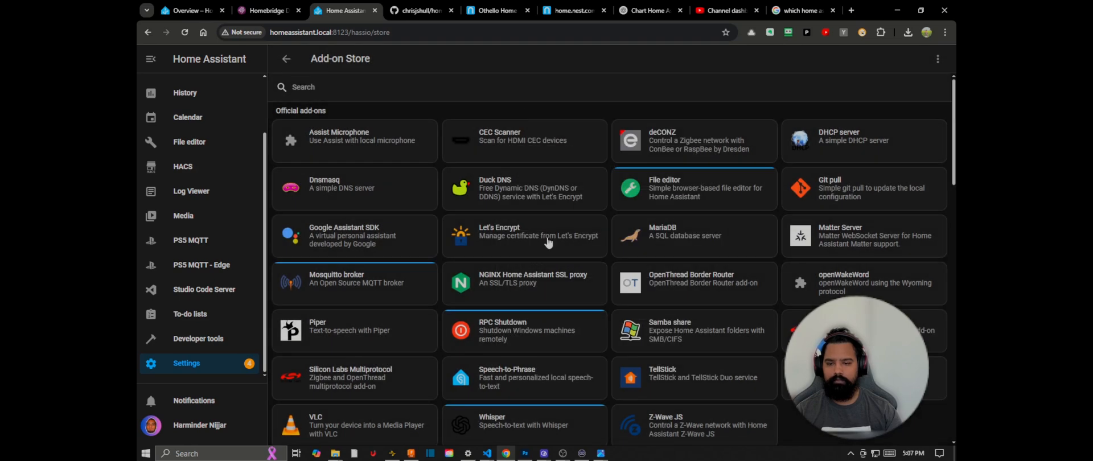
Step: Search the Add-on Store for "home" and have the store check for updates
left_click(519, 91)
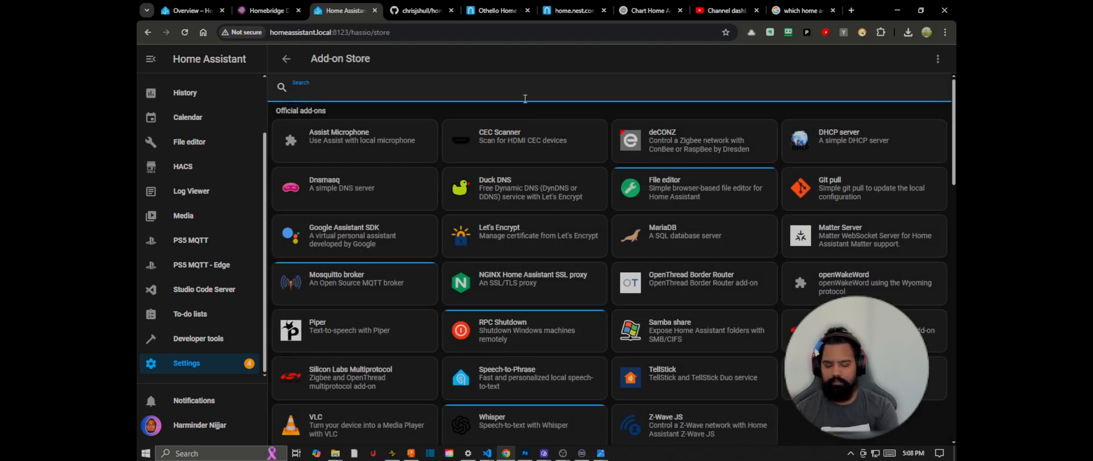
type("home")
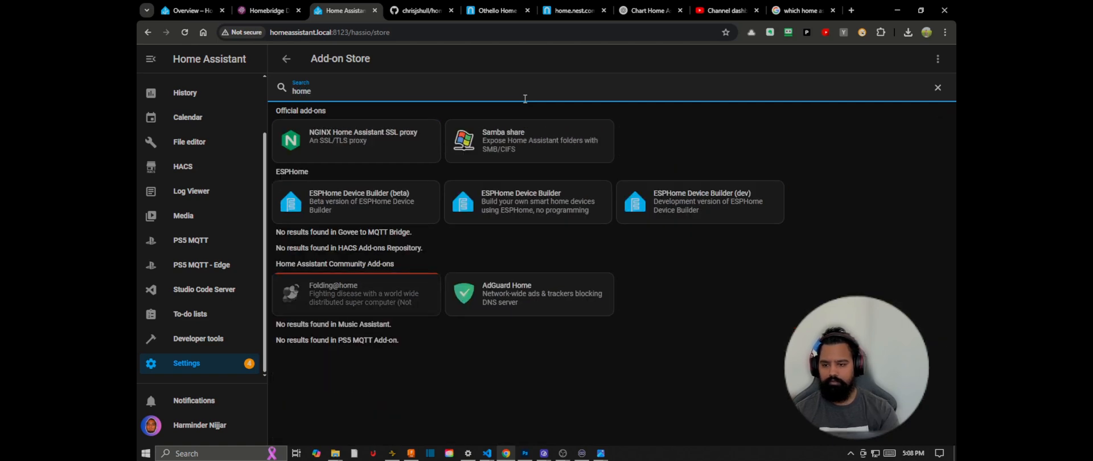
left_click(937, 60)
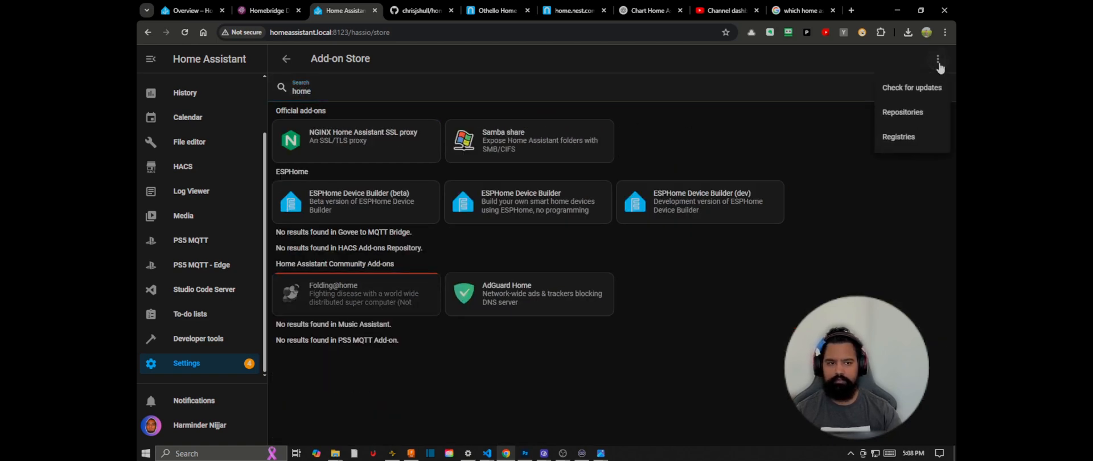
left_click(935, 89)
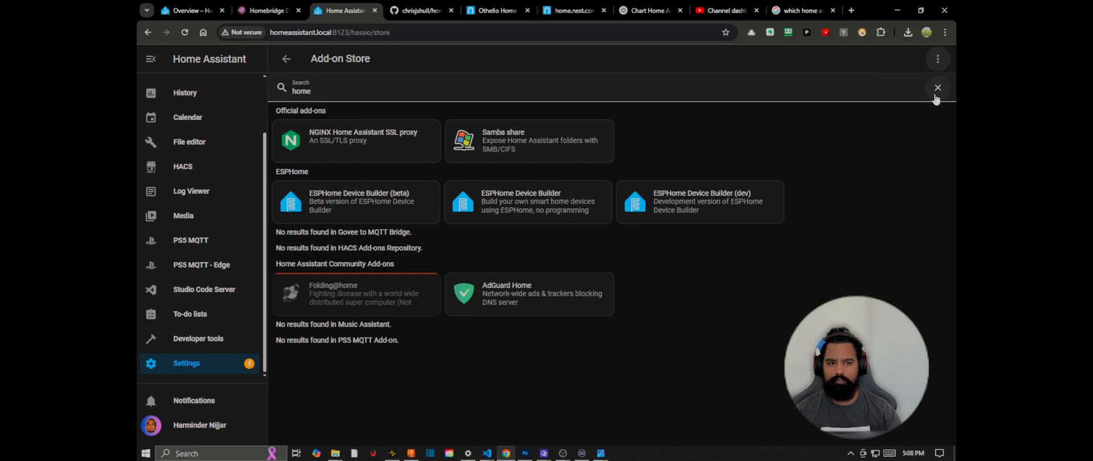
Step: Reload the Add-on Store, search for "homebr", and start installing the Homebridge add-on
left_click(186, 33)
left_click(389, 89)
type("home")
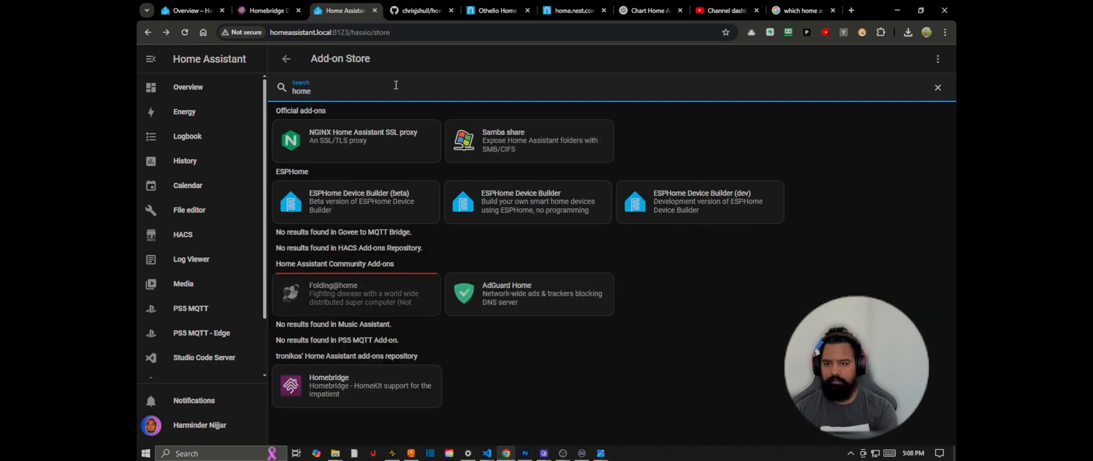
type("br")
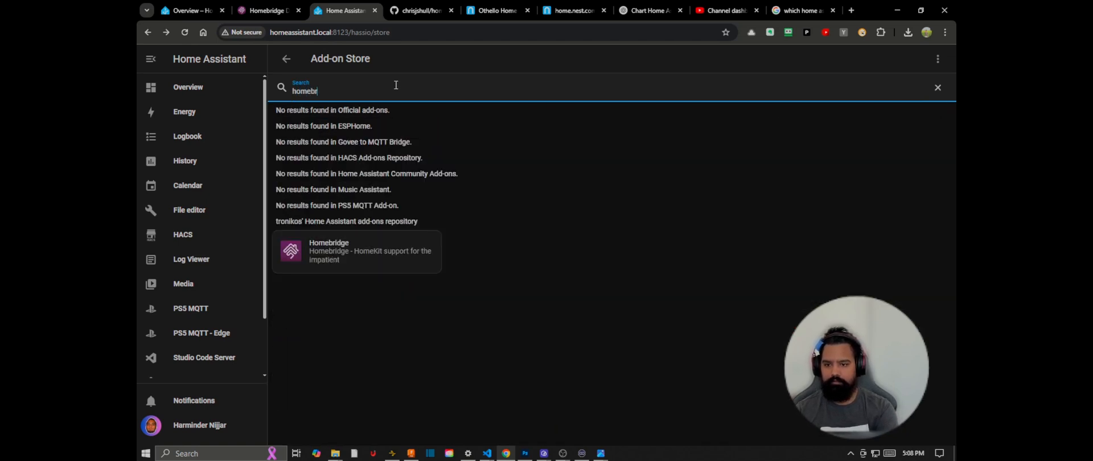
left_click(345, 254)
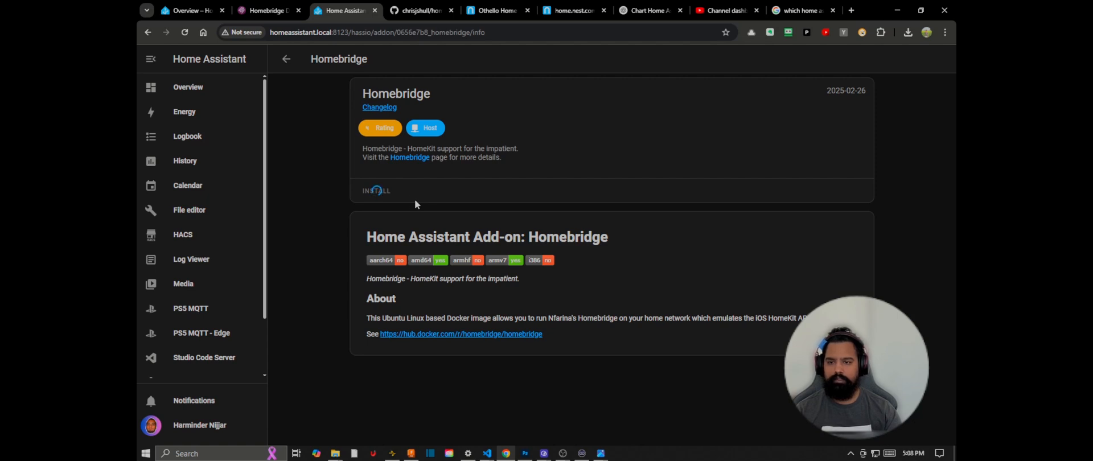
Step: Read the homebridge-nest README on GitHub through its installation and configuration sections, checking briefly on the Homebridge add-on page
left_click(424, 10)
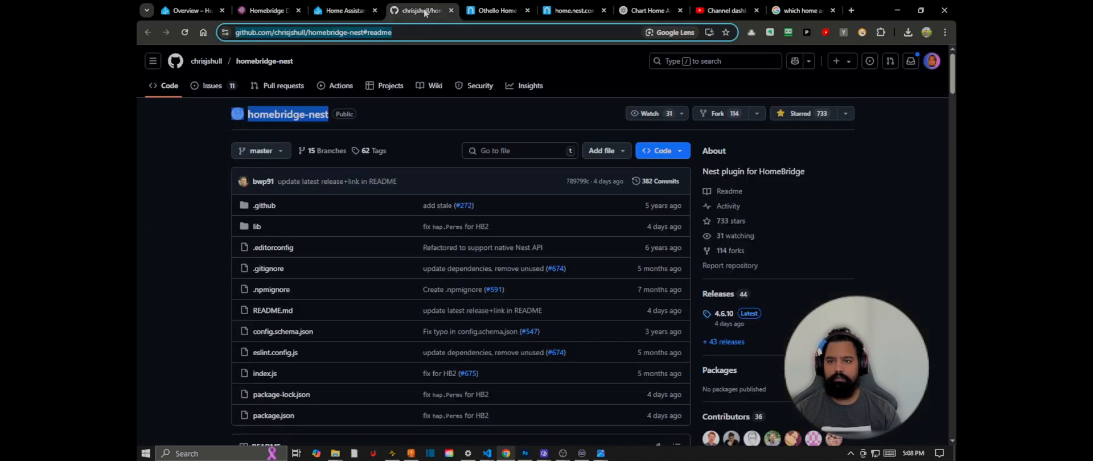
left_click(384, 111)
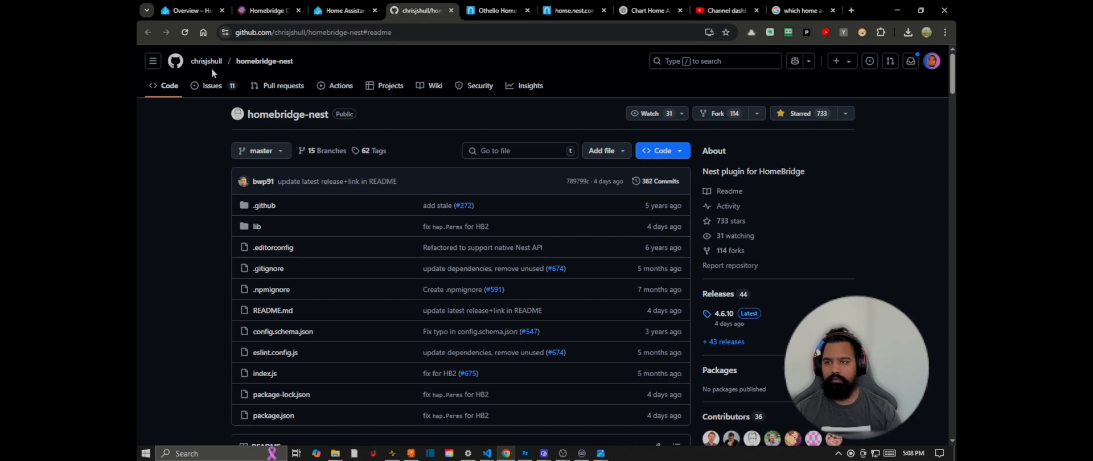
scroll(364, 165, "down", 5)
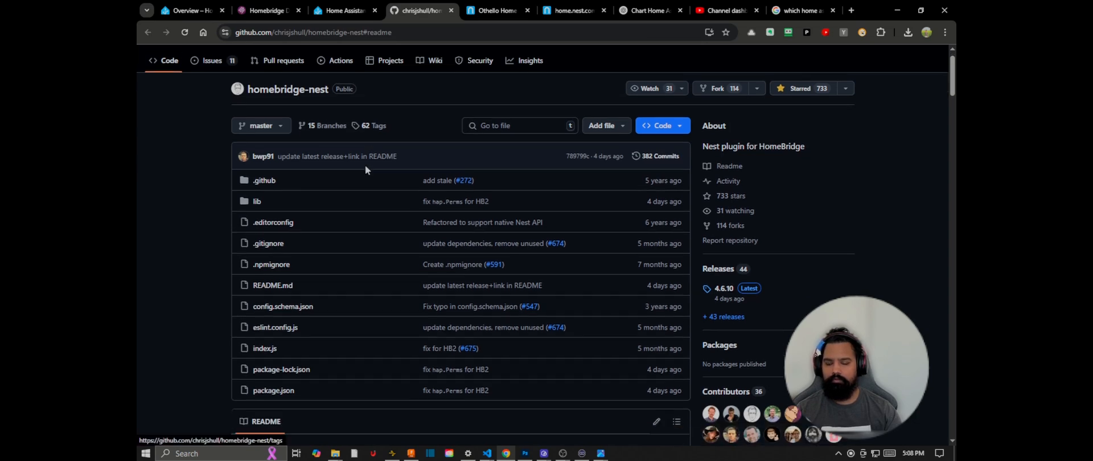
left_click(338, 7)
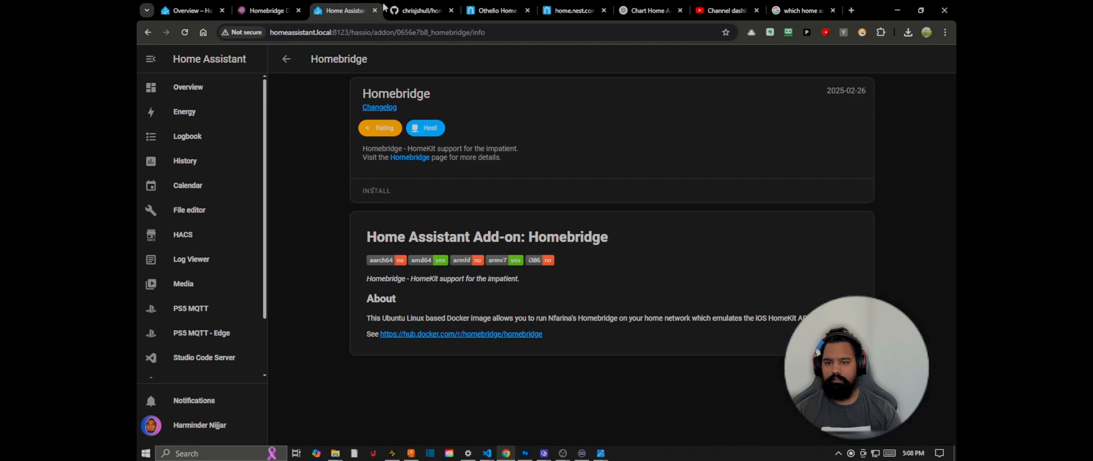
left_click(401, 8)
scroll(463, 279, "down", 8)
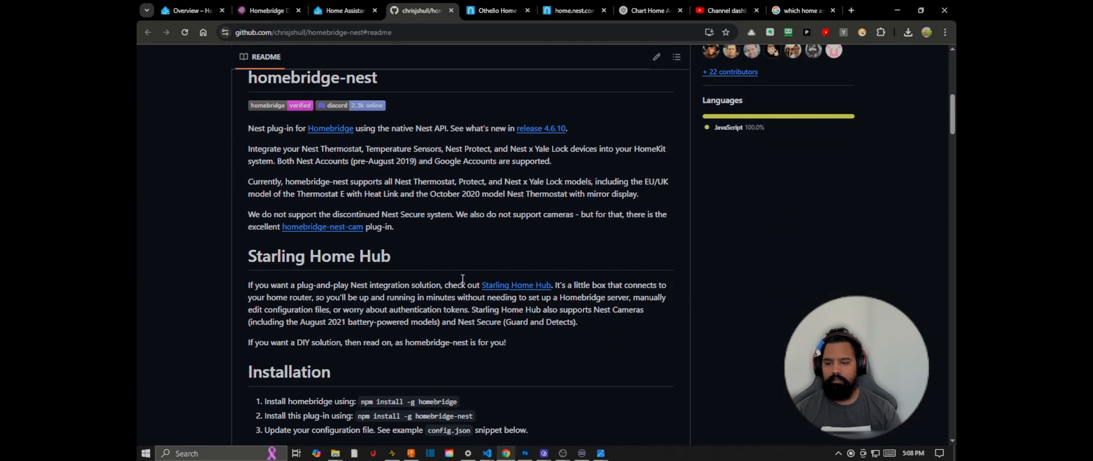
scroll(463, 278, "down", 2)
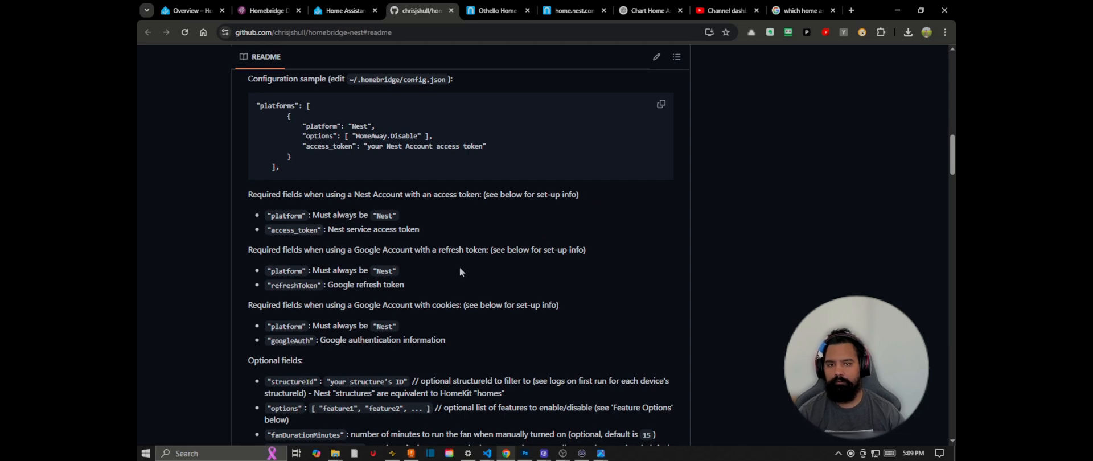
scroll(461, 272, "down", 4)
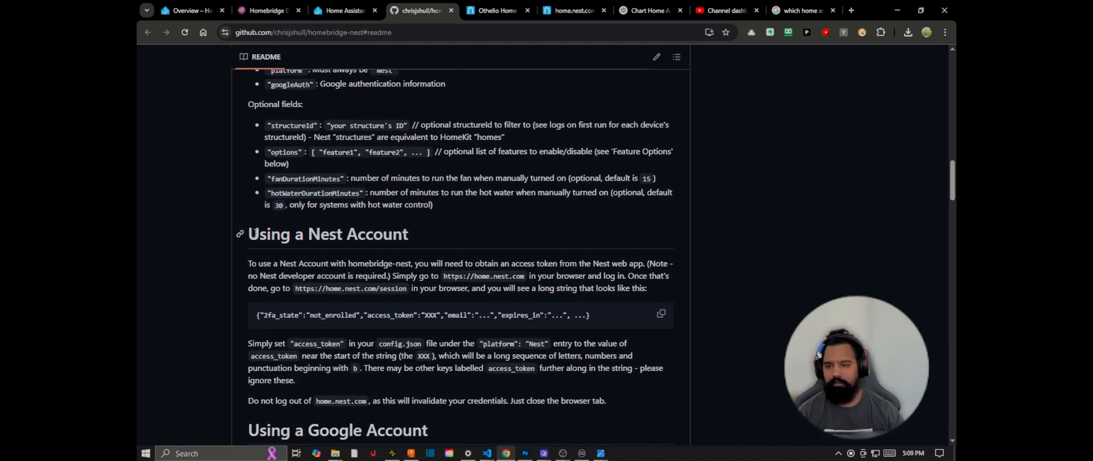
Step: Examine the README's Using a Nest Account instructions and the required configuration fields for Nest and Google accounts
left_click_drag(249, 234, 414, 241)
left_click(416, 254)
scroll(416, 253, "down", 2)
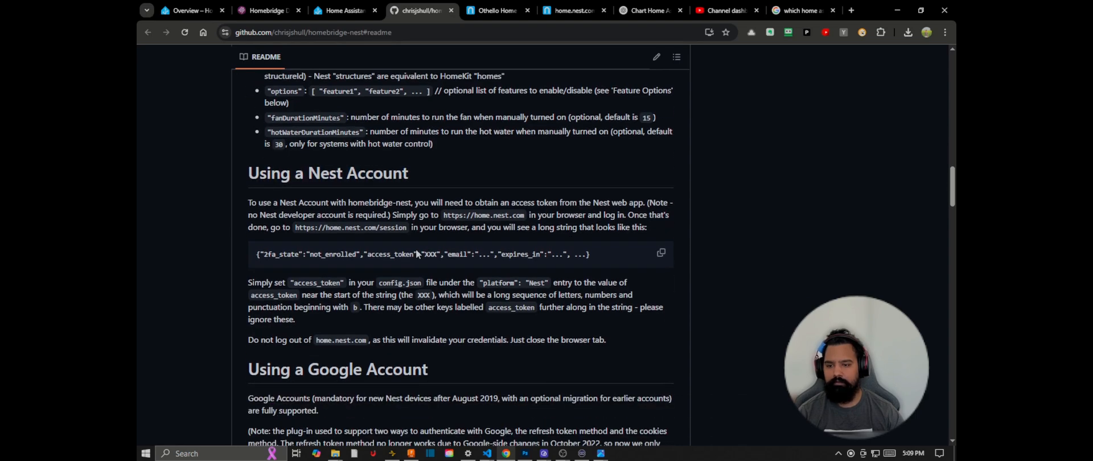
scroll(358, 254, "up", 3)
scroll(358, 253, "up", 3)
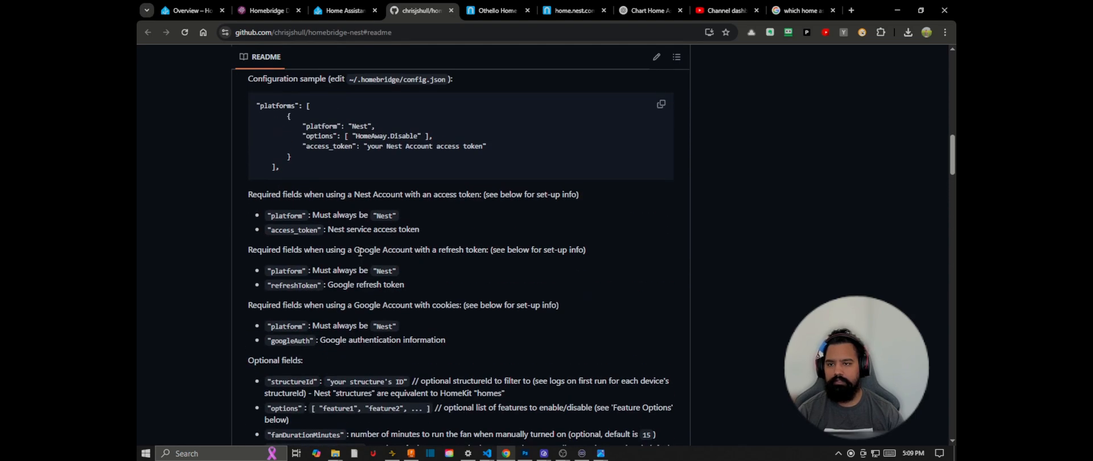
scroll(358, 254, "down", 8)
scroll(360, 255, "up", 2)
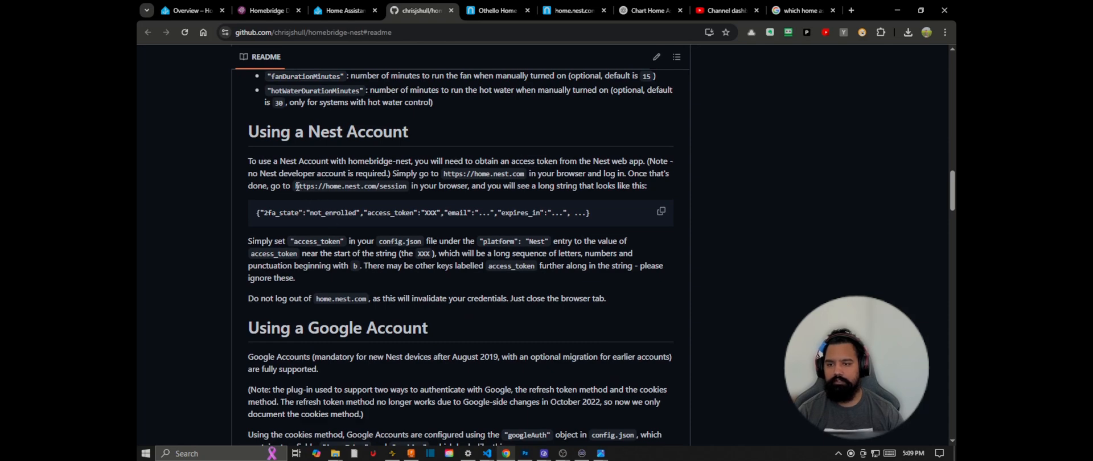
Step: Highlight the README's home.nest.com and home.nest.com/session addresses for obtaining the access token, and view the Nest web app's home page
left_click_drag(296, 186, 381, 189)
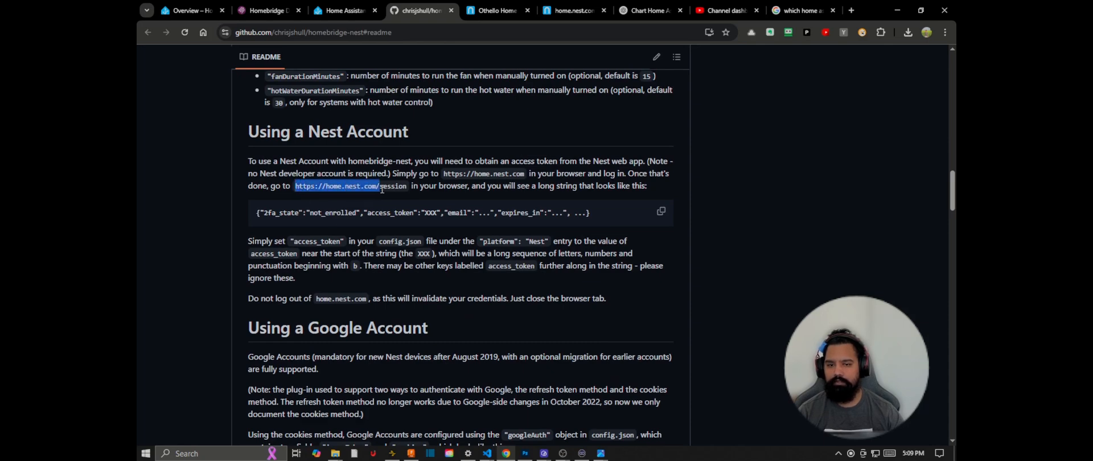
left_click(381, 188)
left_click_drag(446, 175, 524, 174)
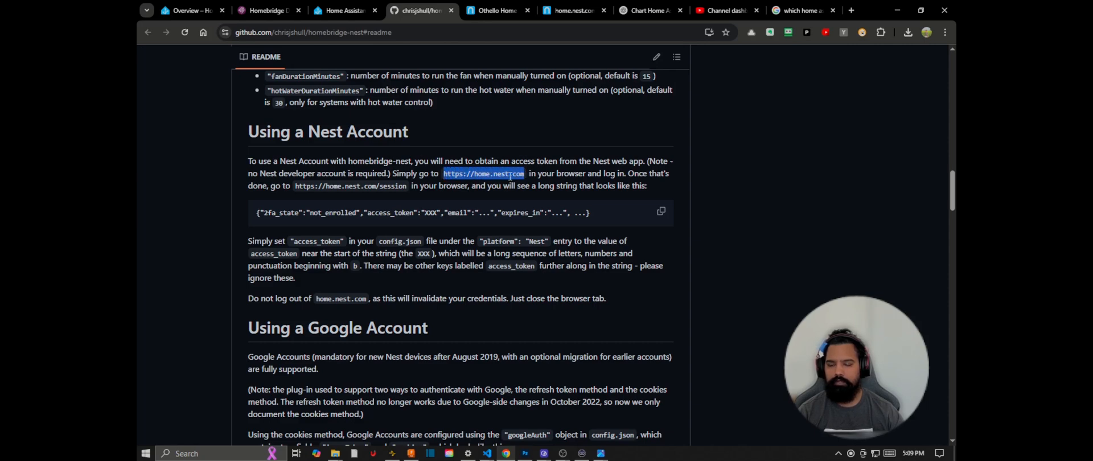
left_click(507, 15)
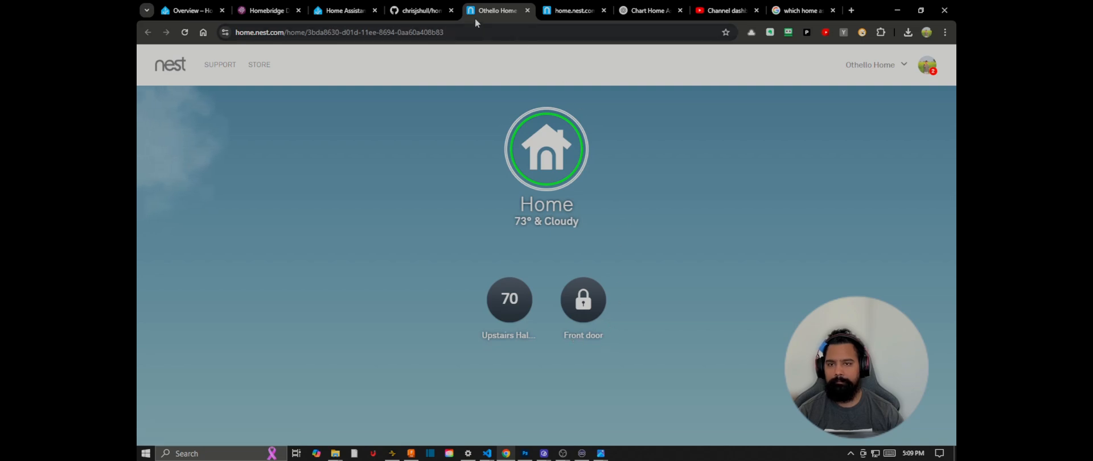
left_click(430, 9)
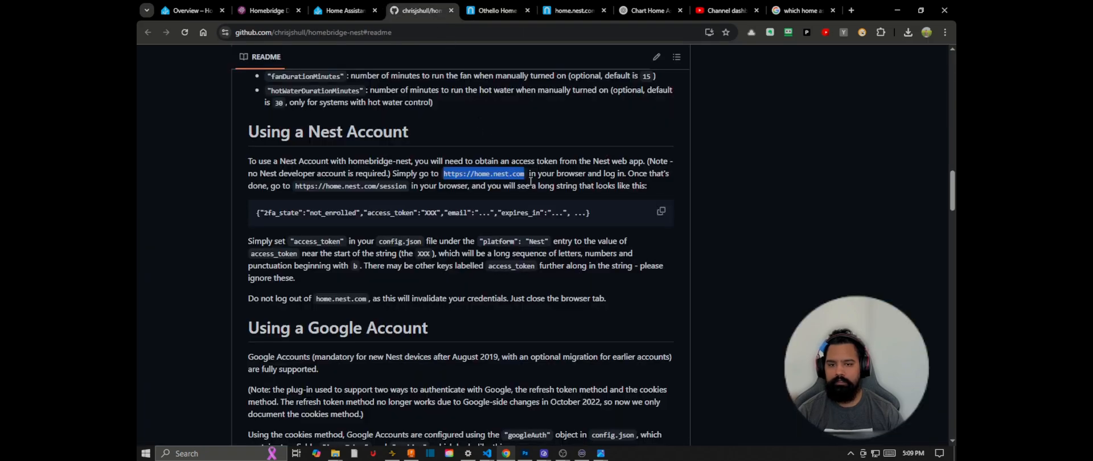
left_click_drag(295, 186, 406, 190)
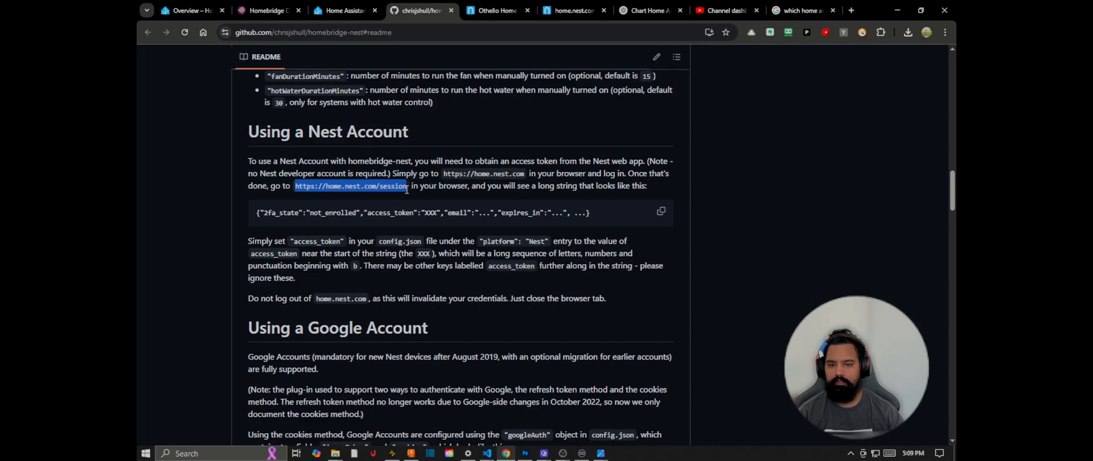
left_click(407, 189)
Step: Compare the existing Homebridge dashboard at 127.0.0.1:8581 with the Homebridge add-on page in Home Assistant
left_click(265, 7)
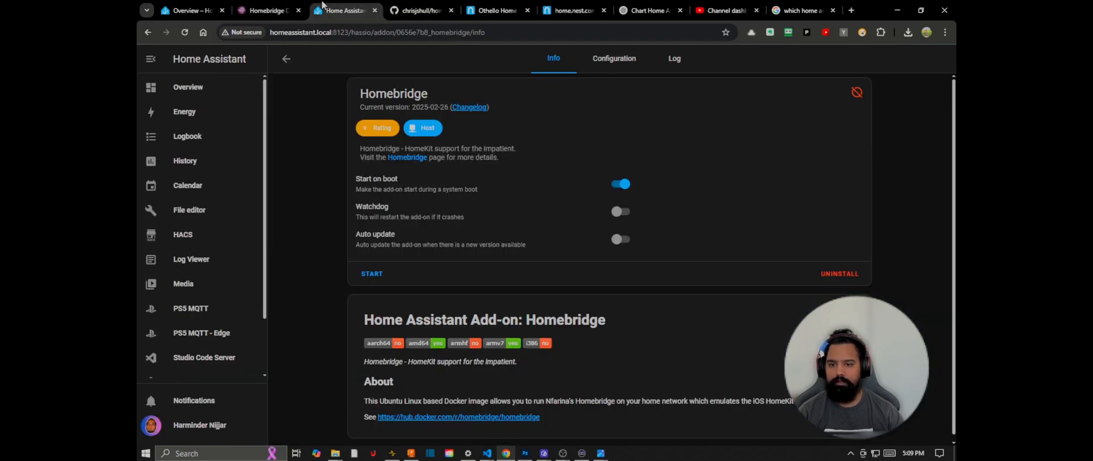
left_click(341, 10)
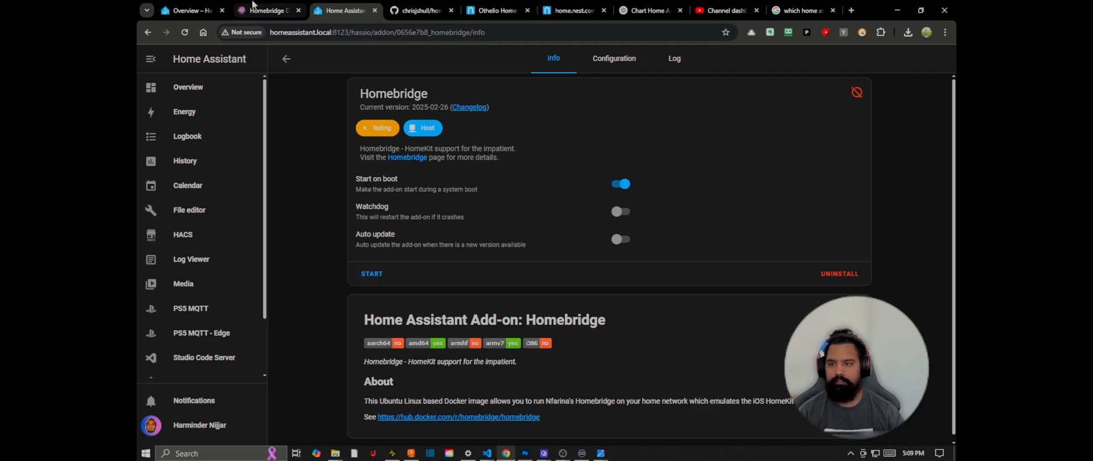
left_click(272, 10)
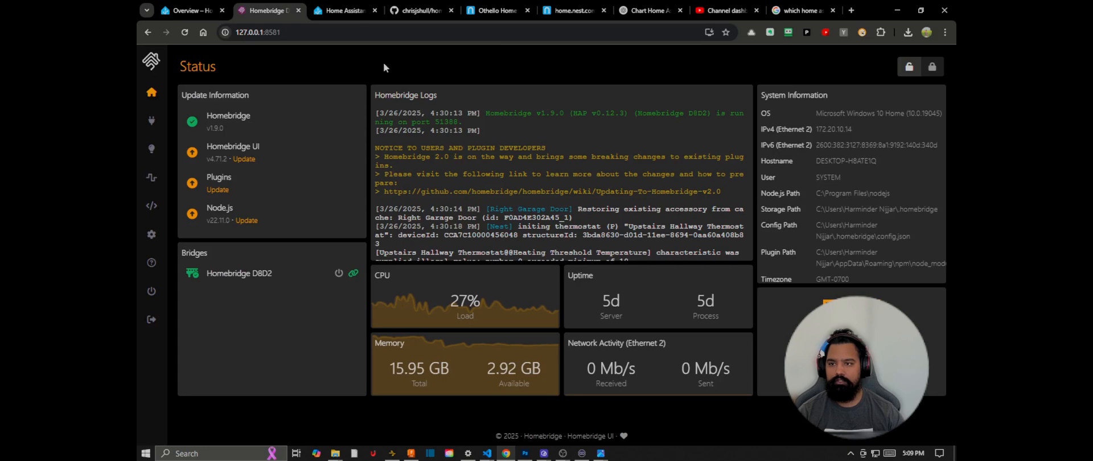
left_click(344, 12)
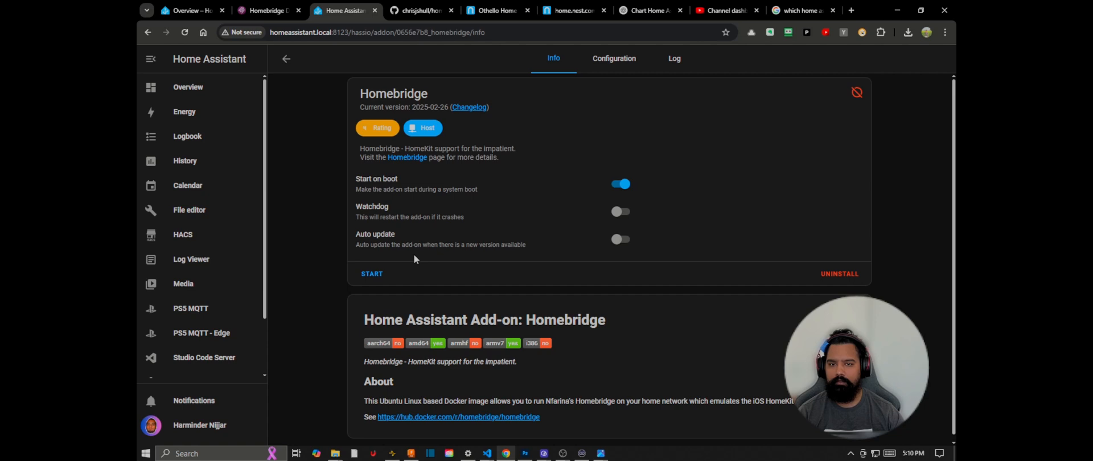
Step: Start the Homebridge add-on and open its web UI, reloading the page if the connection is refused
left_click(378, 274)
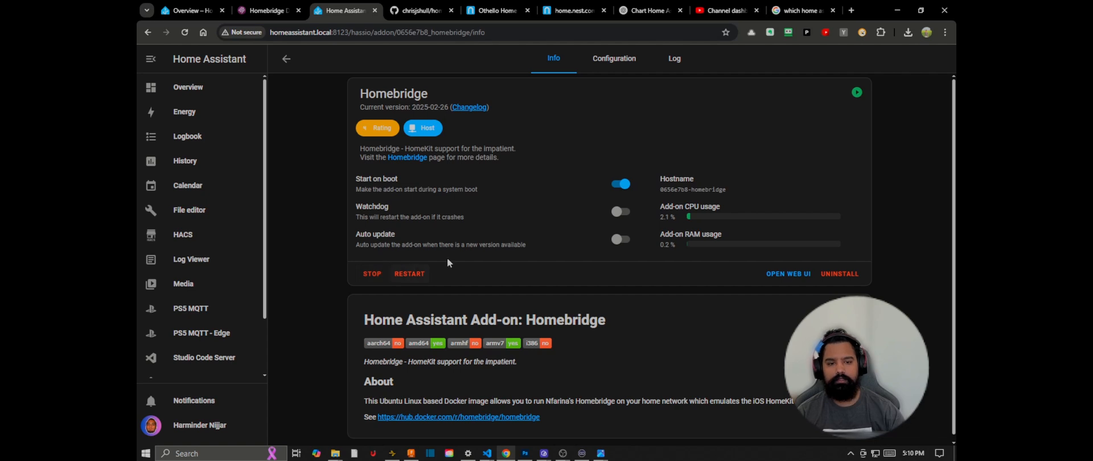
left_click(787, 275)
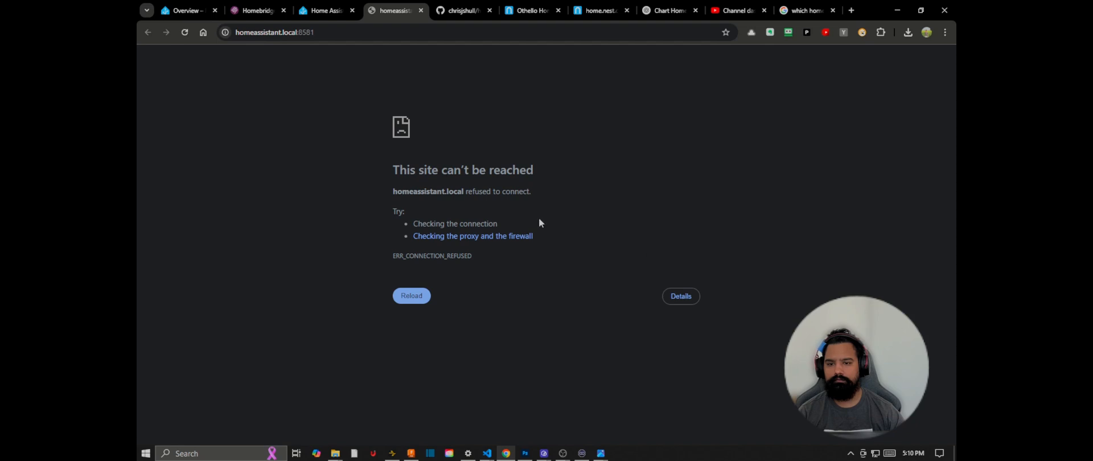
left_click(318, 6)
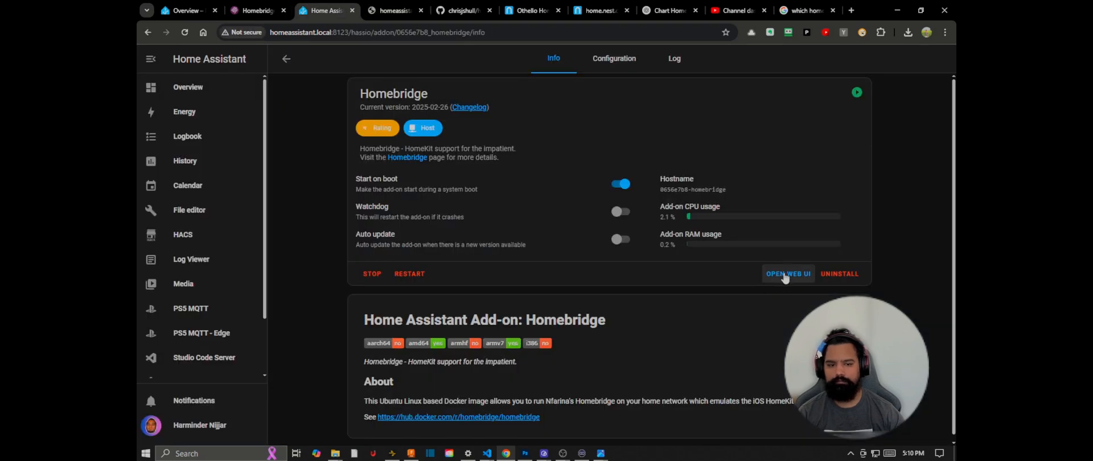
left_click(184, 32)
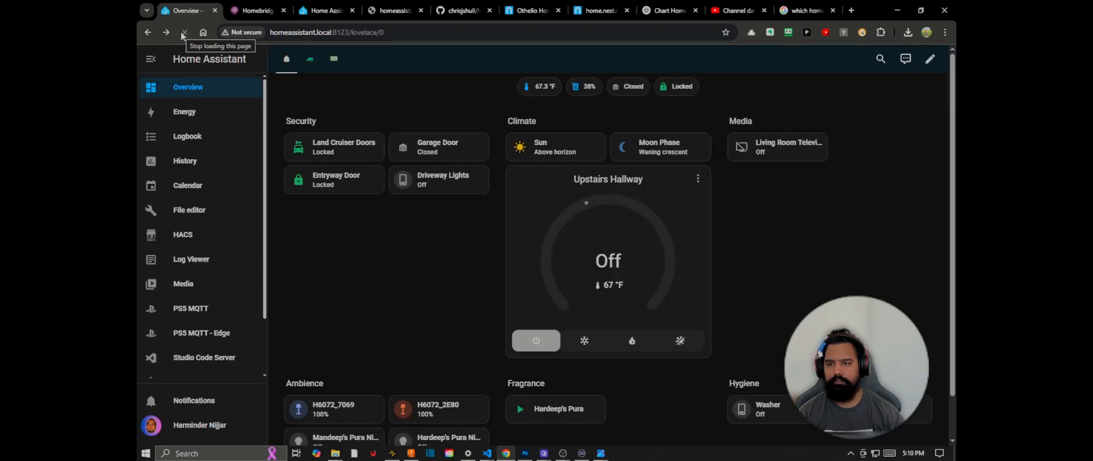
left_click(389, 7)
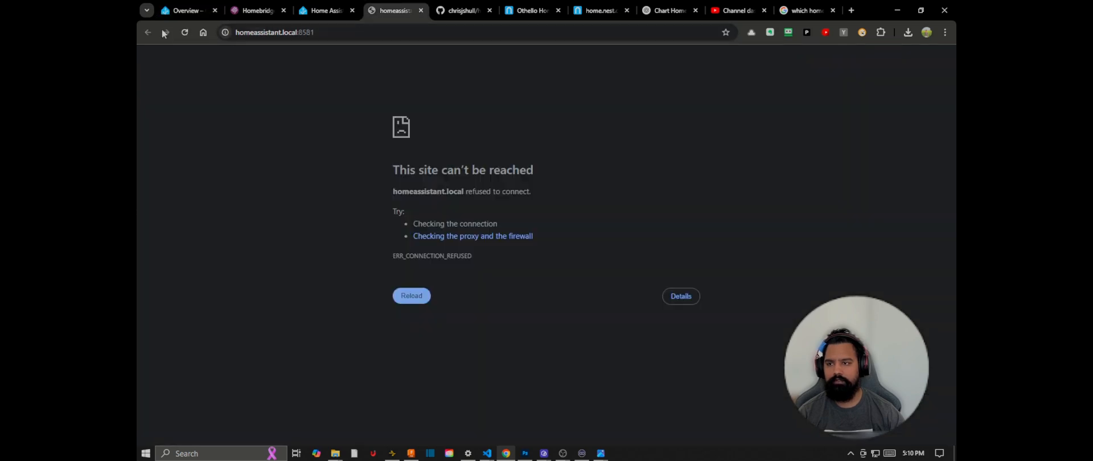
left_click(185, 32)
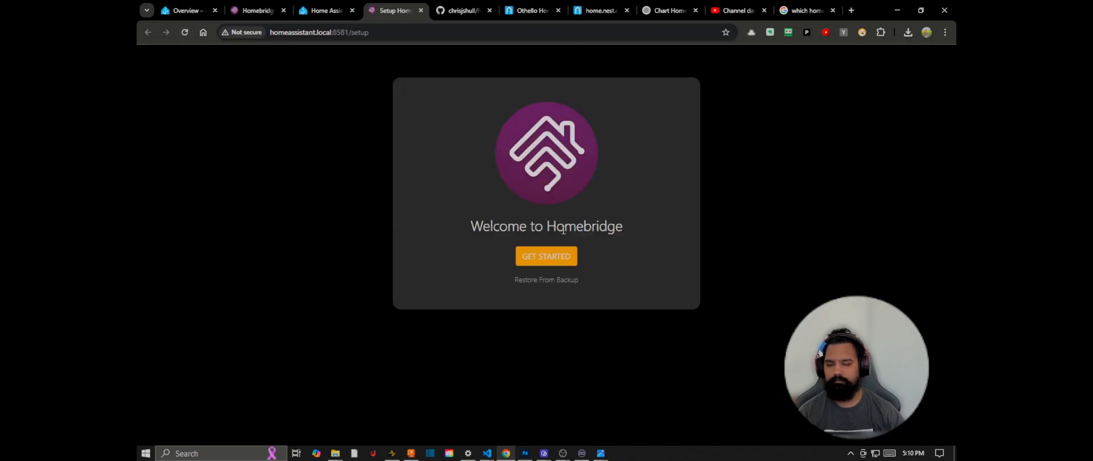
Step: Create the Homebridge admin account with a username and password, then open the dashboard and save the login to RoboForm
left_click(552, 258)
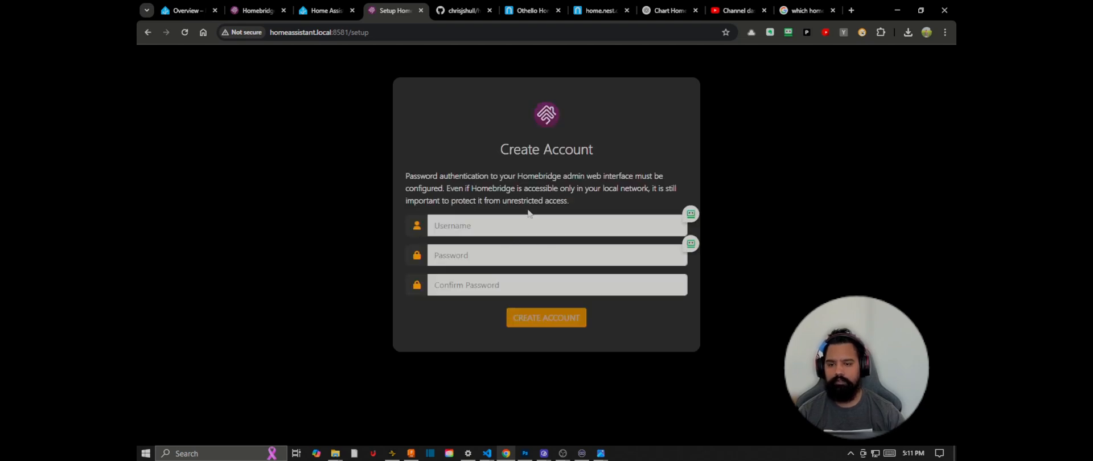
left_click(596, 220)
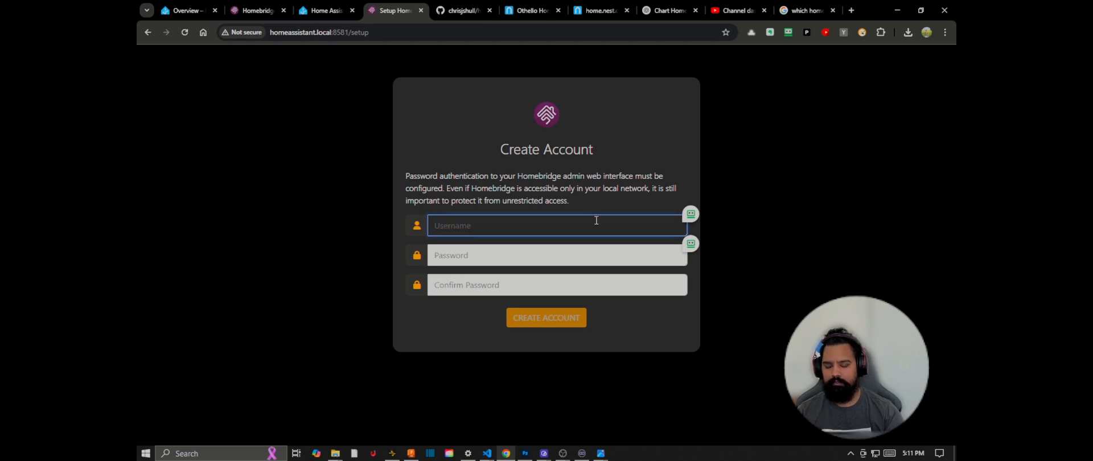
type("homebridge")
key("Tab")
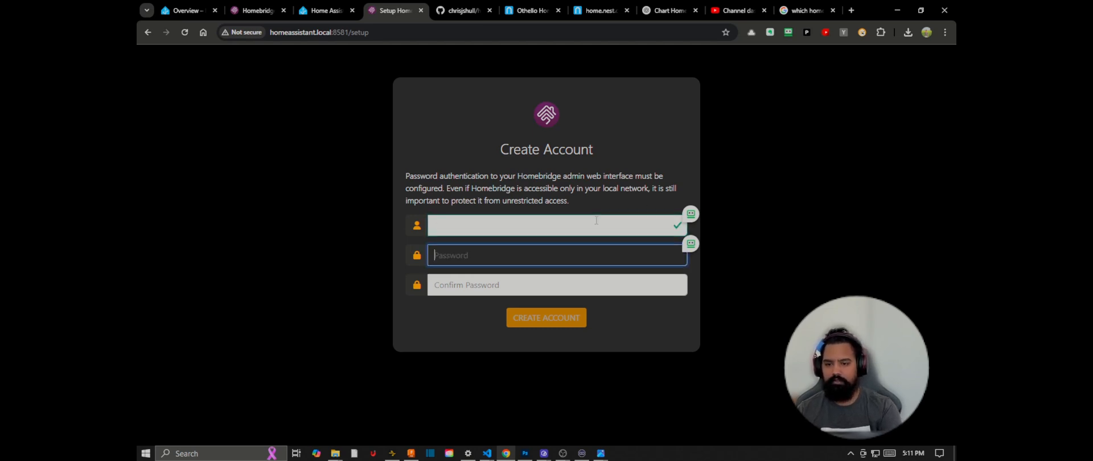
left_click(596, 220)
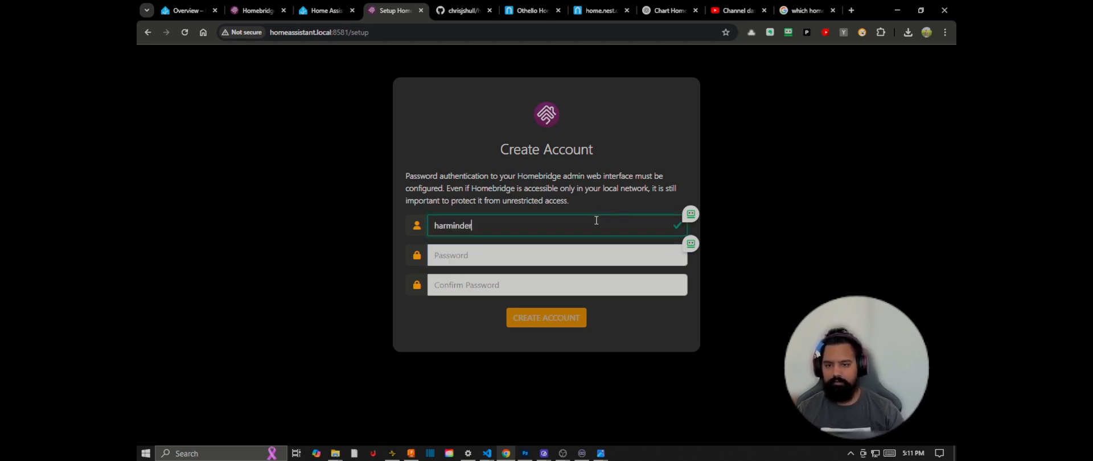
left_click(554, 247)
type("homebridge")
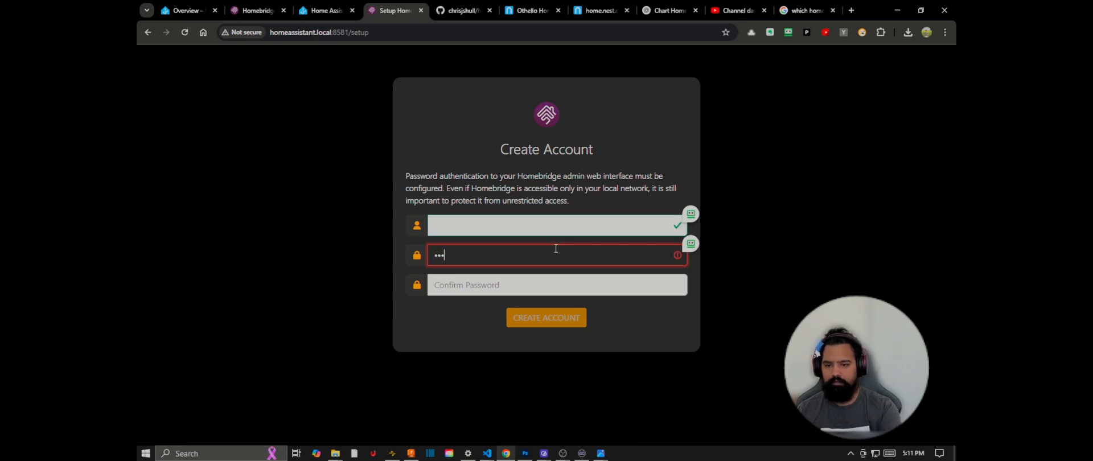
key("Tab")
type("homebridge")
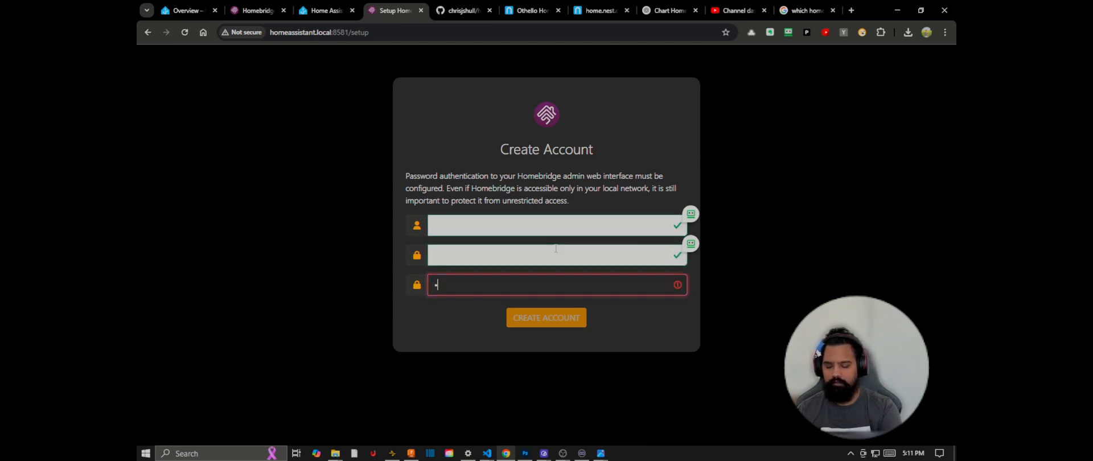
left_click(562, 319)
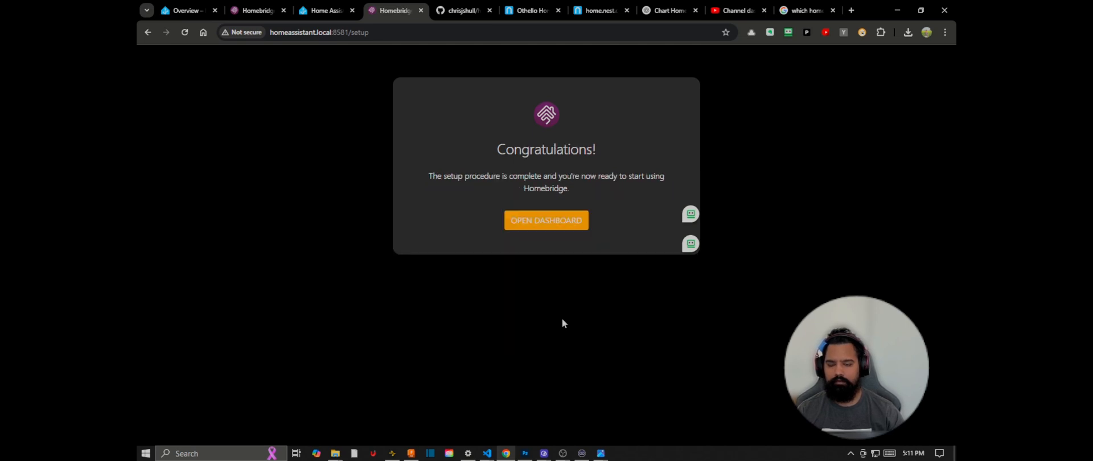
left_click(551, 228)
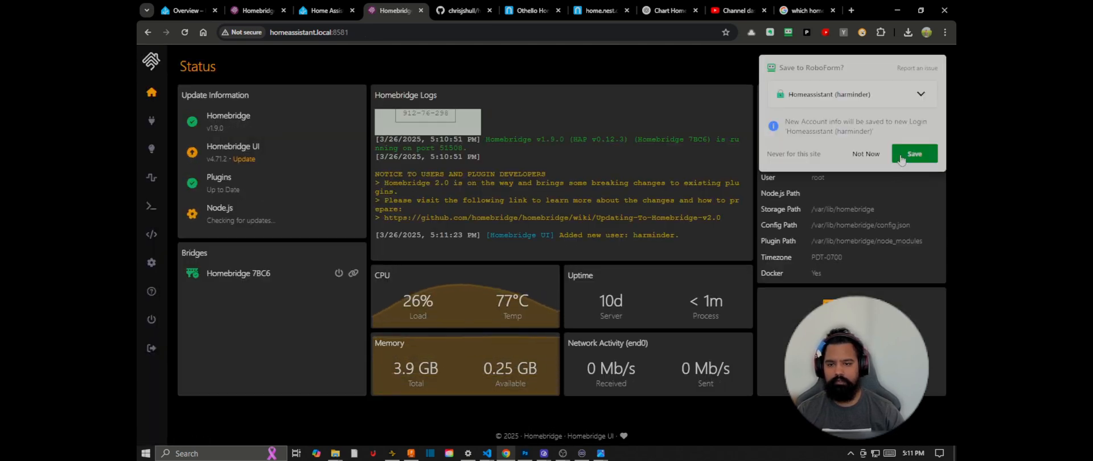
left_click(902, 157)
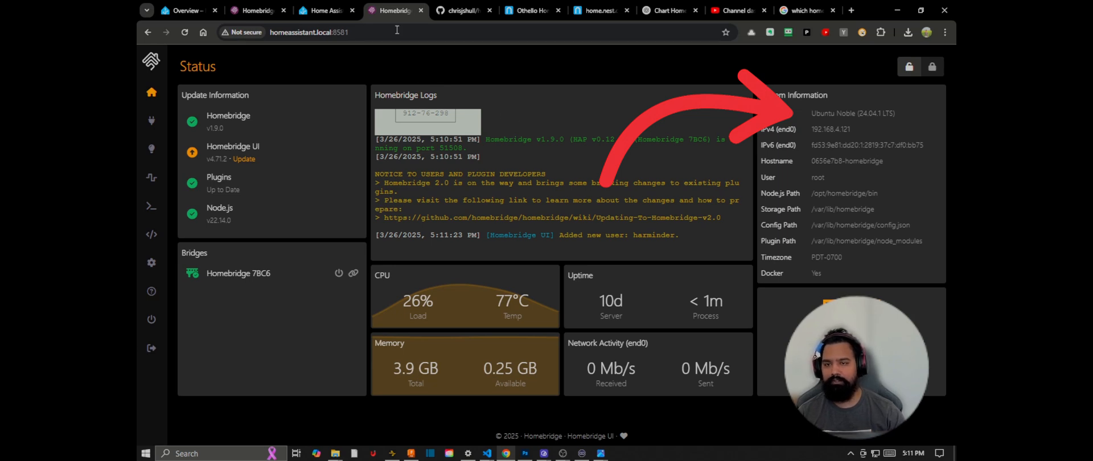
Step: Place the add-on's Homebridge tab beside the existing one, compare their system information, and close the 127.0.0.1:8581 tab
left_click_drag(403, 7, 342, 4)
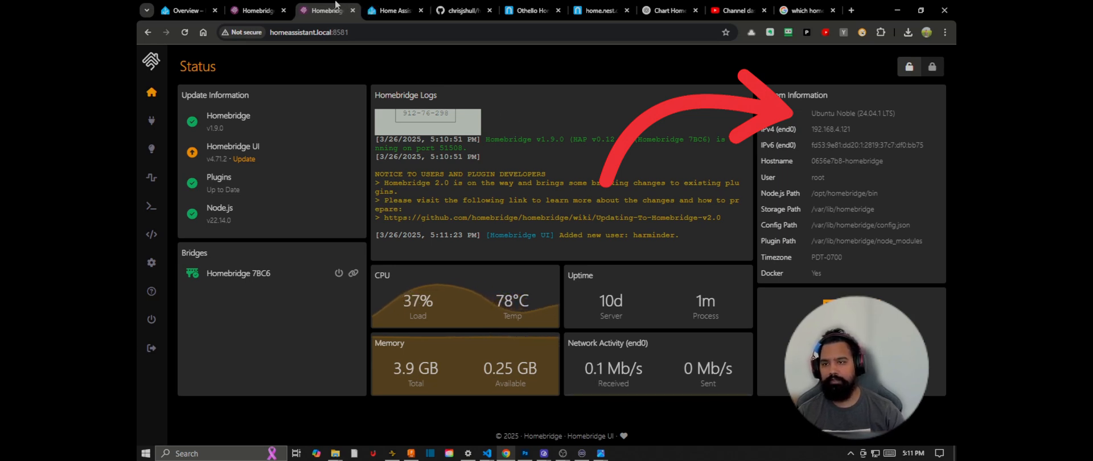
left_click(259, 11)
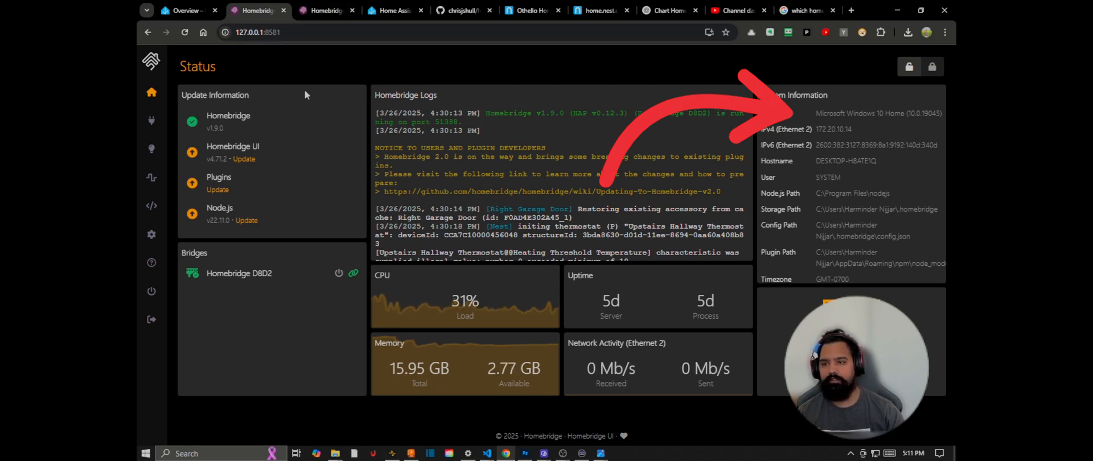
mouse_move(331, 12)
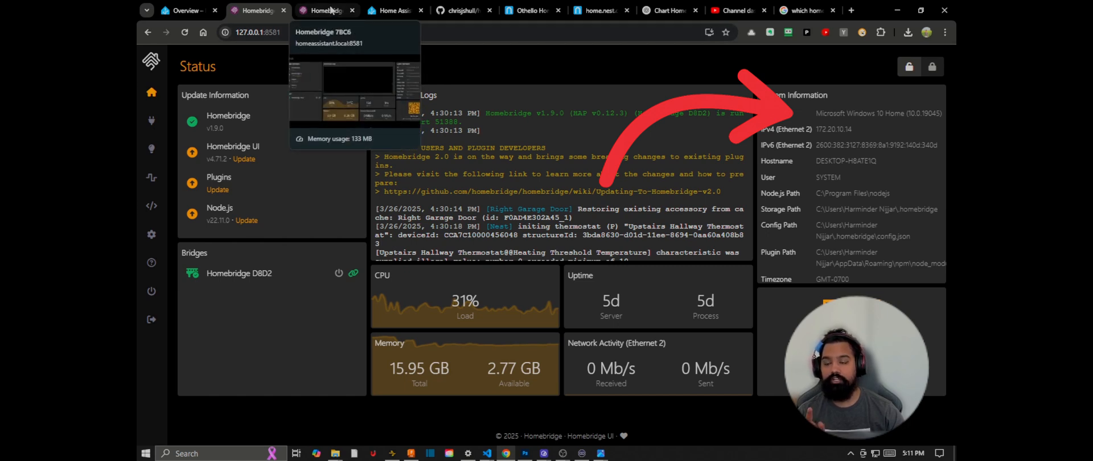
left_click(331, 11)
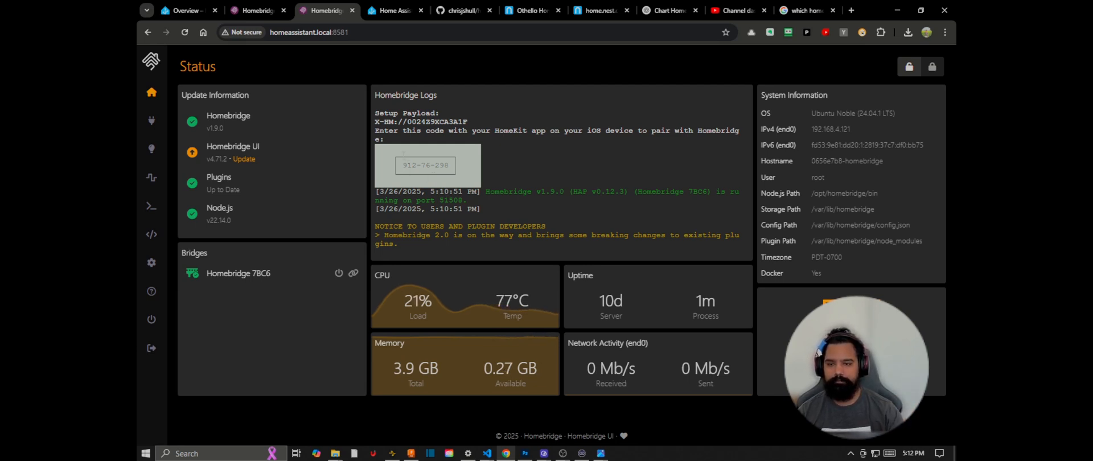
left_click(283, 10)
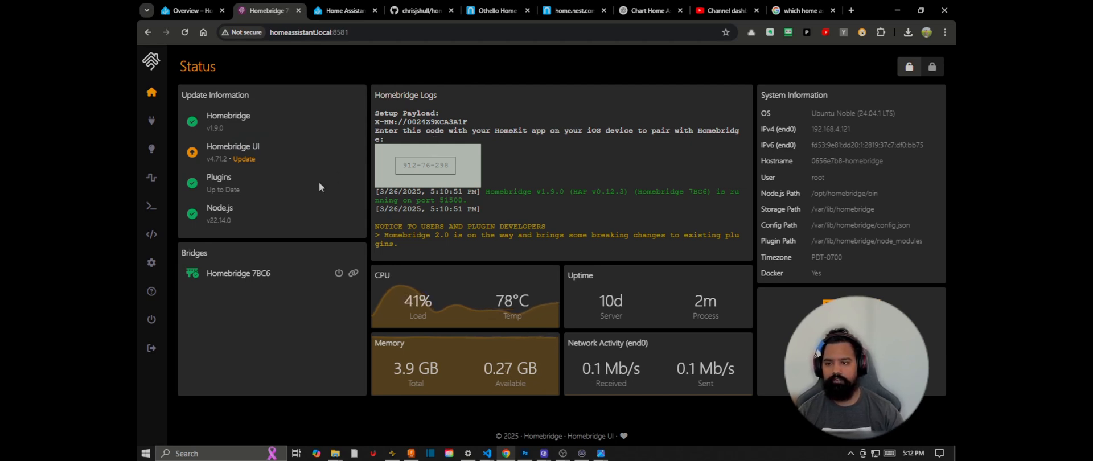
Step: Search the Homebridge plugins for "homebridge-nest" and install the latest version, v4.6.10
left_click(216, 178)
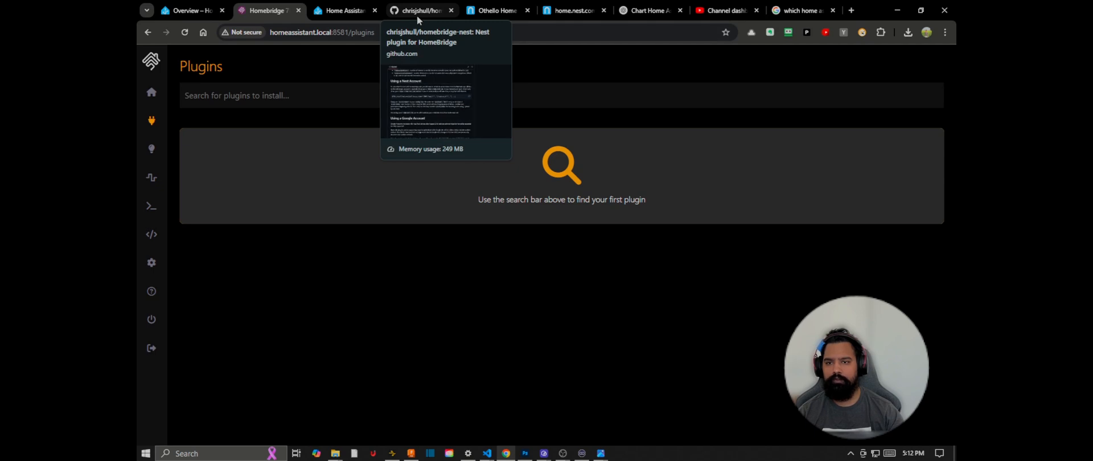
left_click(360, 90)
type("hom")
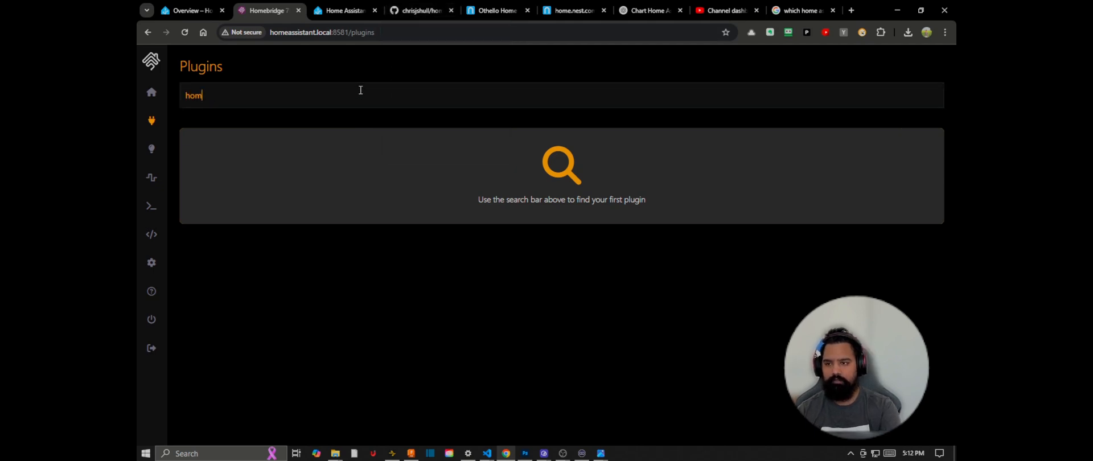
type("ebridge-nest")
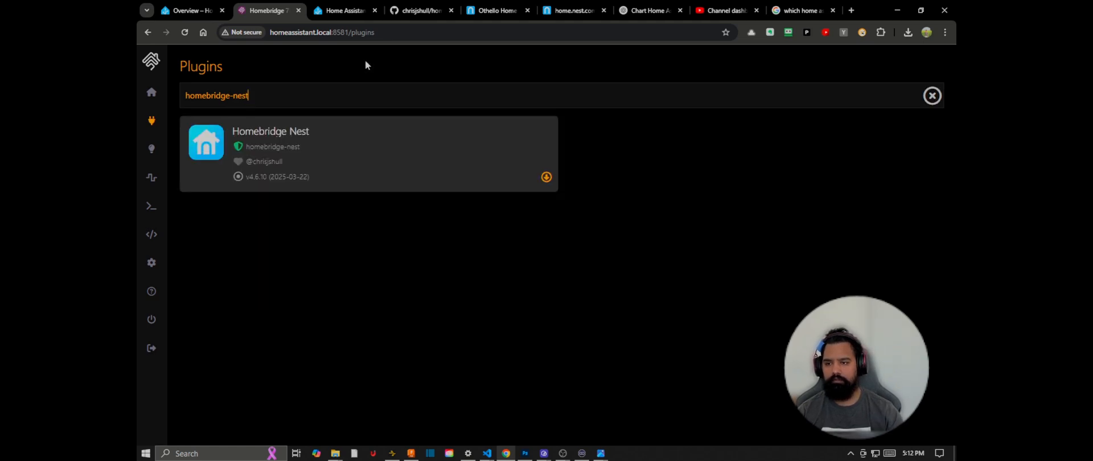
left_click(546, 177)
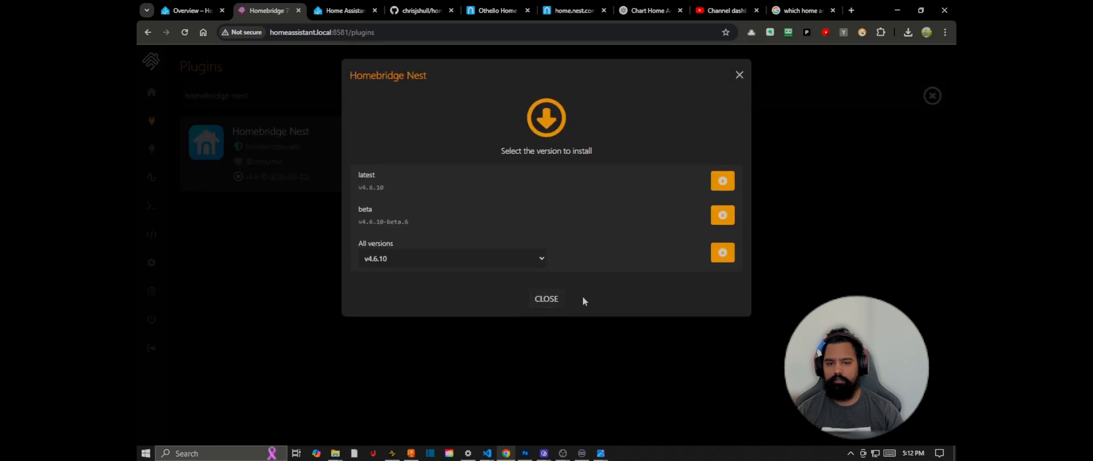
left_click(721, 182)
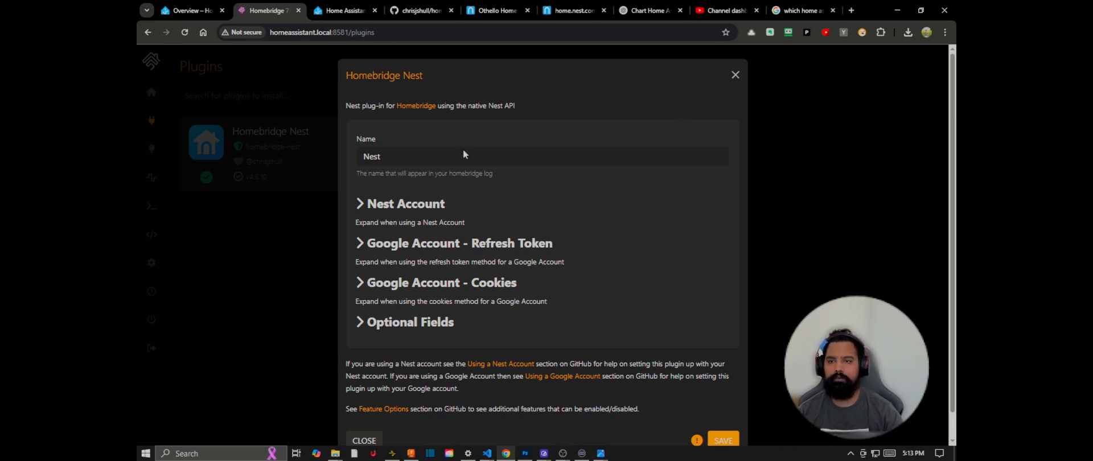
Step: Review the Nest web app and the README's home.nest.com/session address for obtaining the access token
left_click(493, 11)
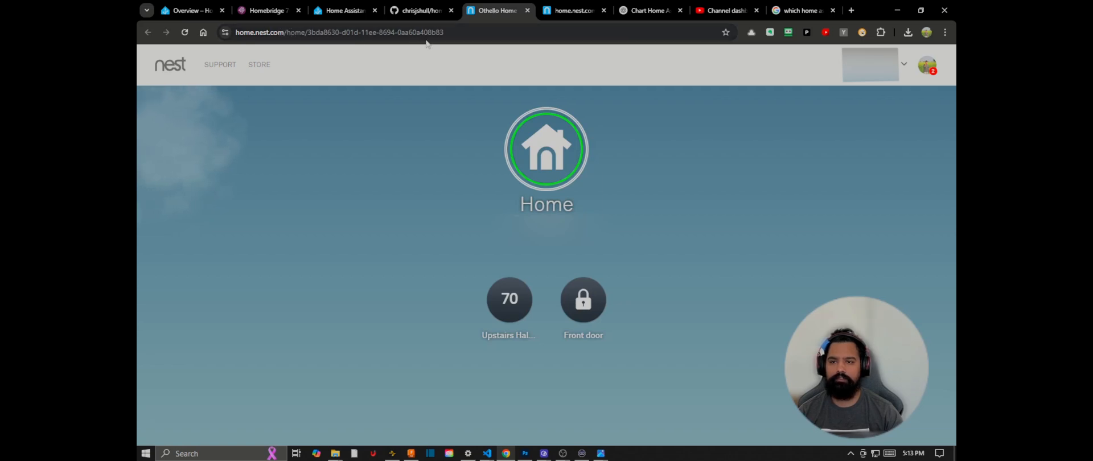
left_click(422, 10)
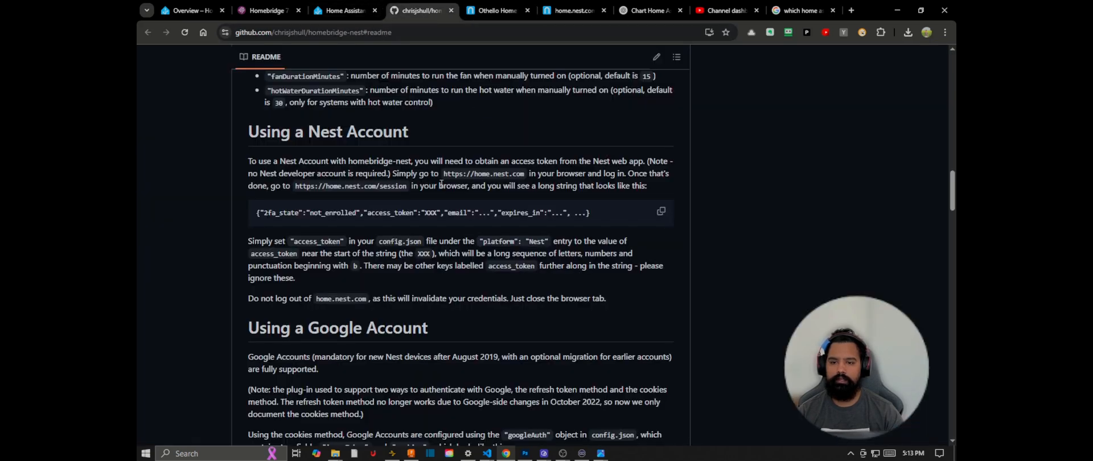
left_click_drag(295, 186, 404, 190)
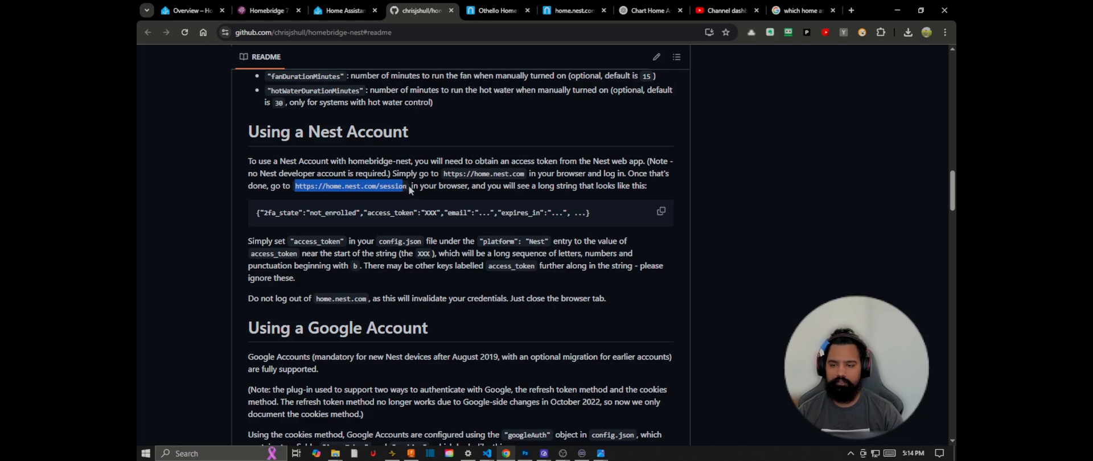
left_click(407, 189)
left_click(345, 8)
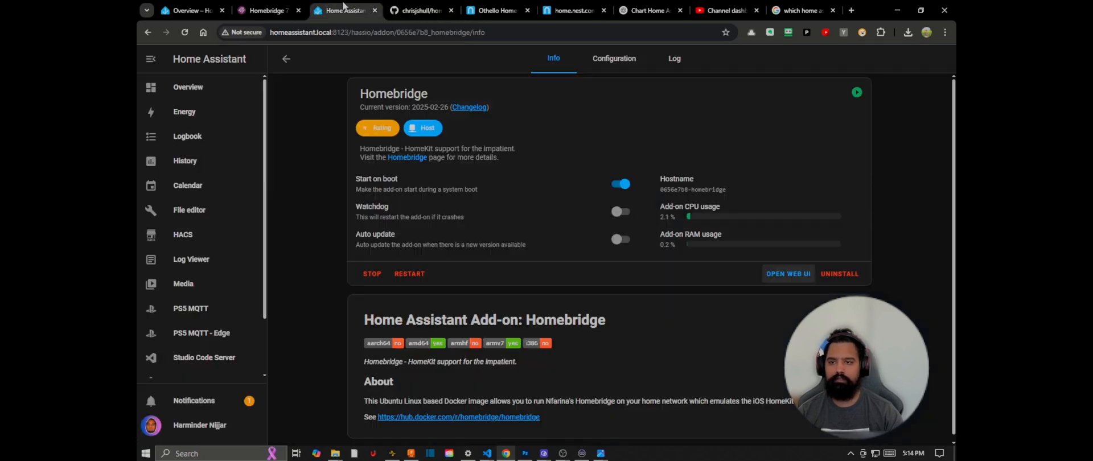
left_click(421, 11)
Step: Expand the Nest Account section in the Homebridge Nest plugin configuration and activate the Access Token field
left_click(283, 7)
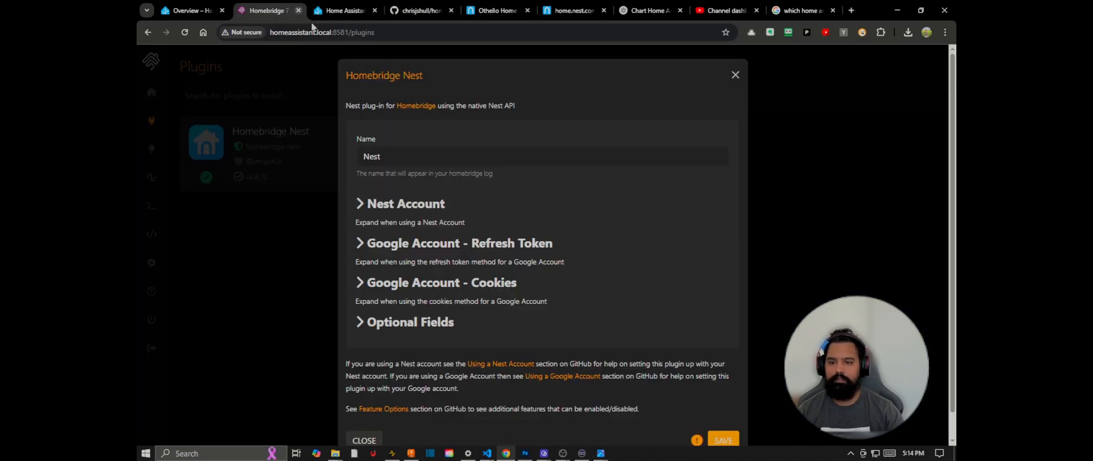
left_click(360, 204)
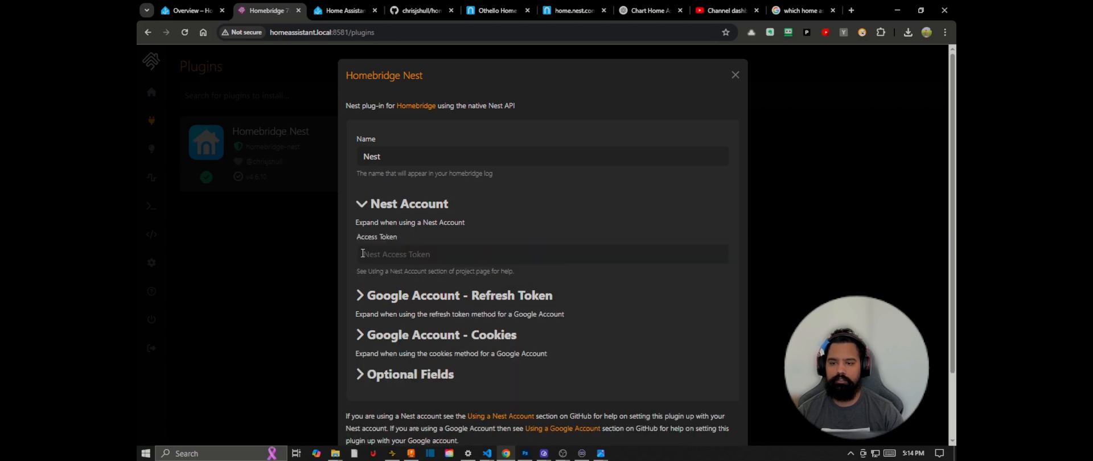
left_click_drag(356, 237, 398, 238)
left_click(393, 253)
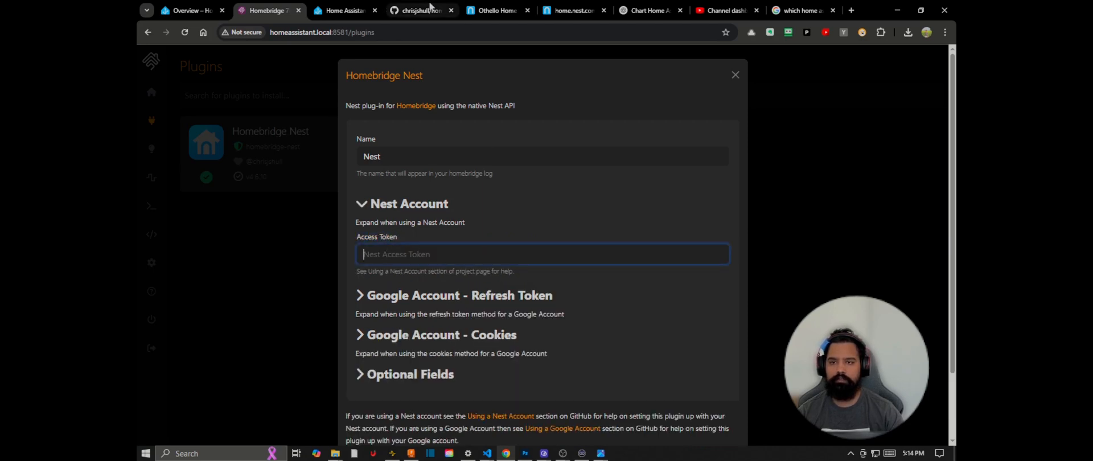
Step: Copy the access token value from the home.nest.com session page
left_click(566, 6)
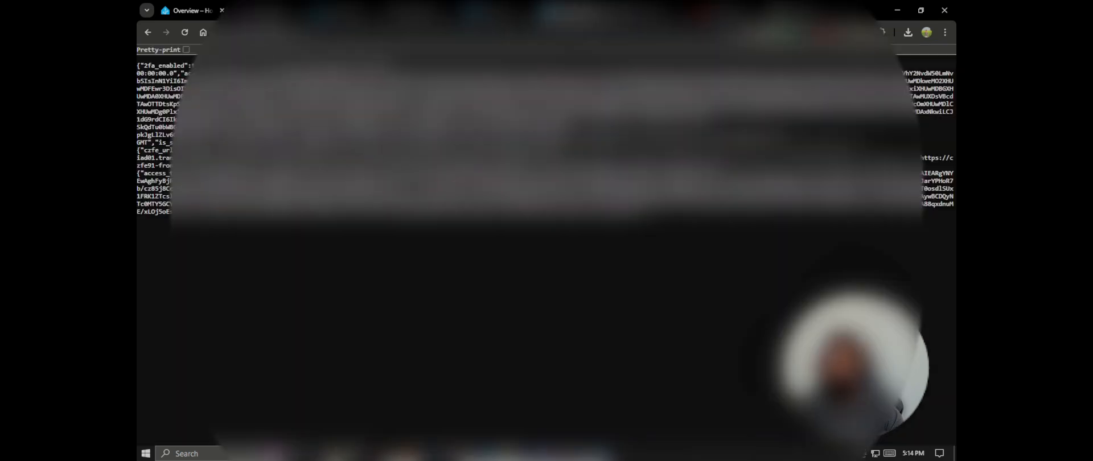
left_click_drag(244, 74, 473, 134)
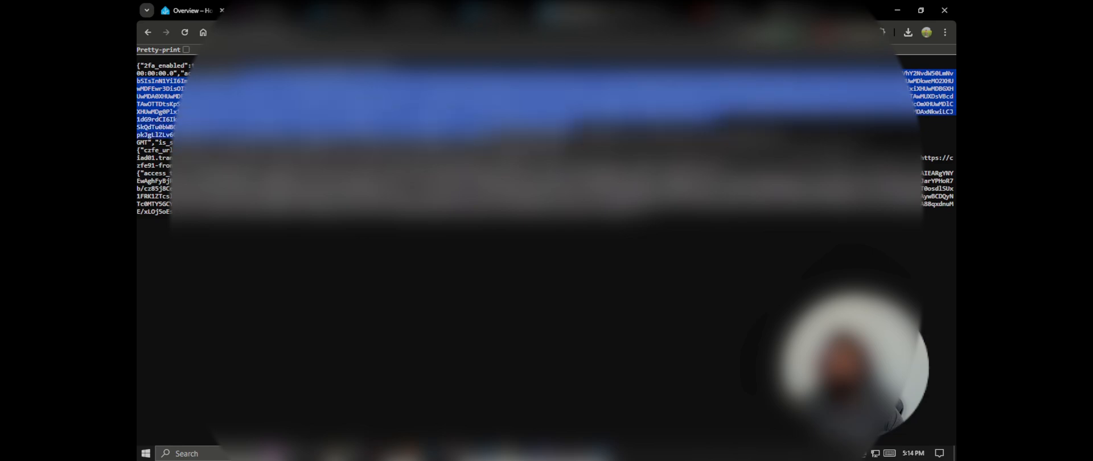
right_click(459, 108)
left_click(480, 118)
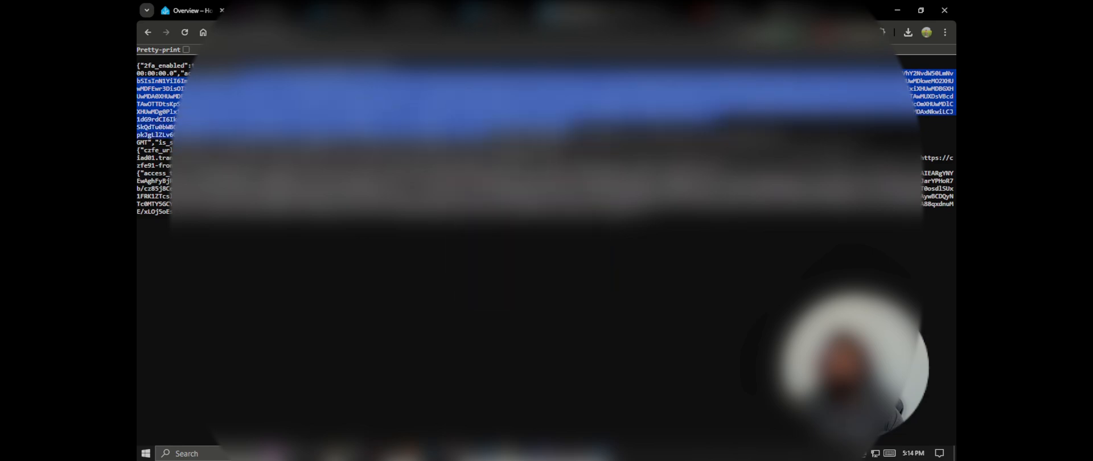
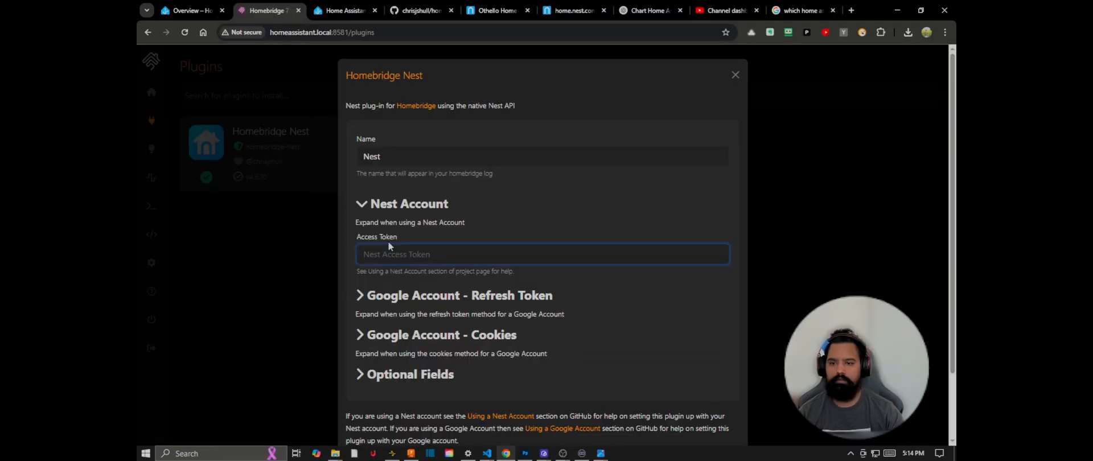
Step: Paste the Nest access token into the plugin's Access Token field, save with the child bridge enabled, and restart Homebridge
key("ctrl+v")
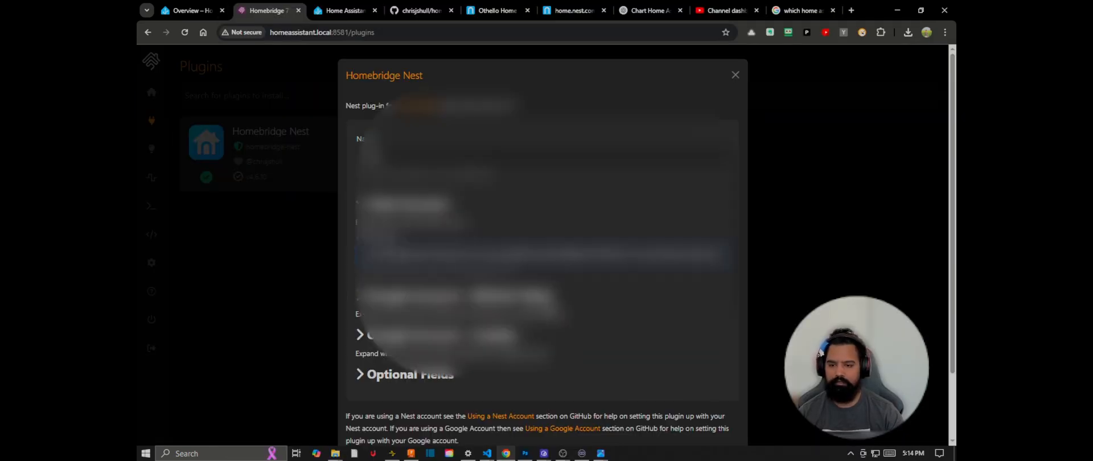
scroll(546, 256, "down", 2)
left_click(724, 414)
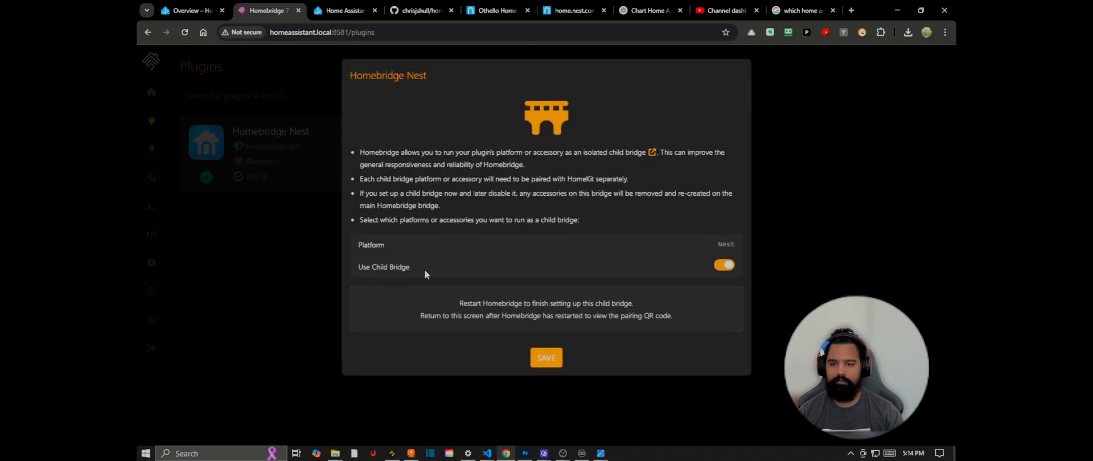
left_click(547, 358)
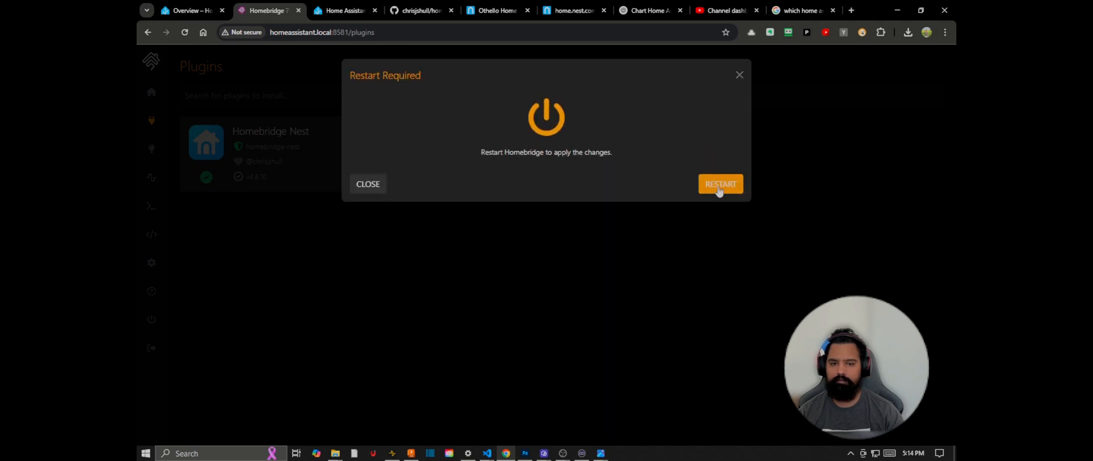
left_click(719, 188)
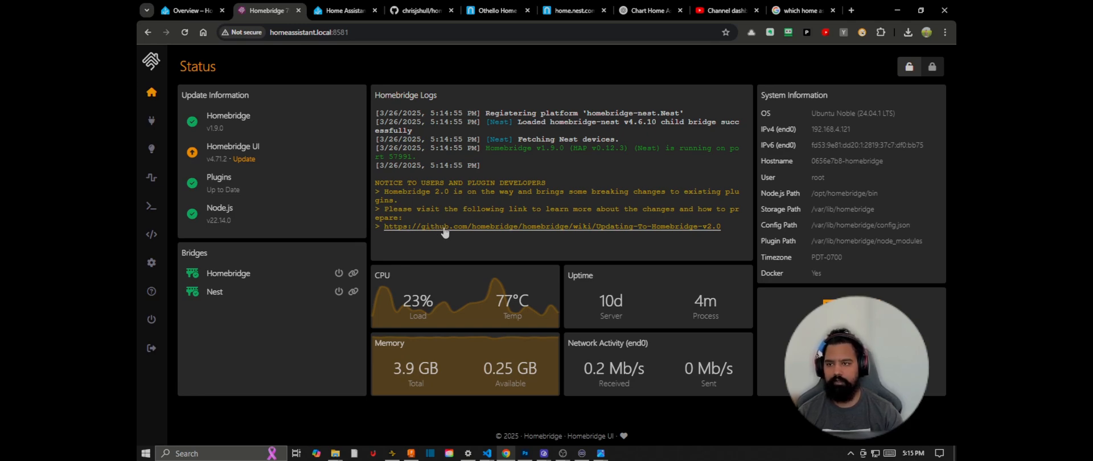
Step: Switch to Home Assistant and open the Devices & services integrations page from the settings
left_click(186, 11)
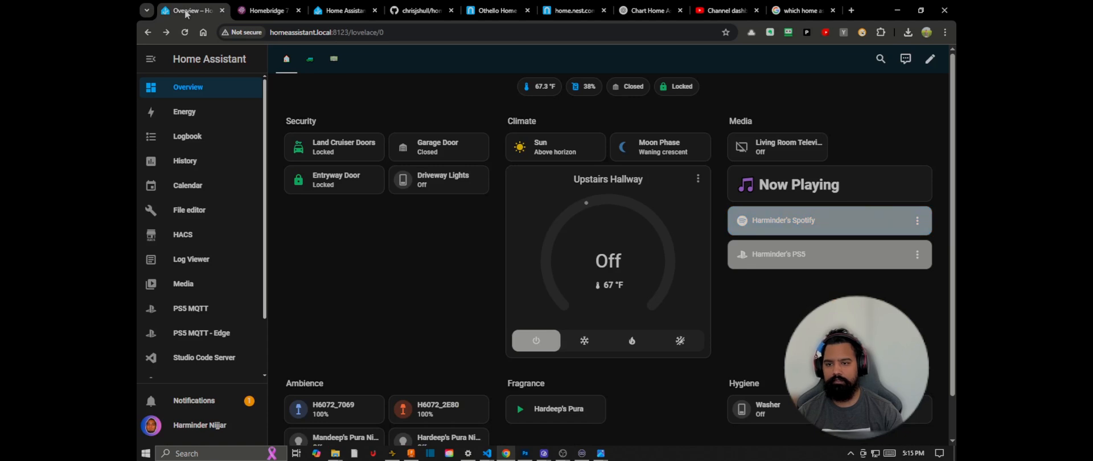
scroll(184, 294, "down", 2)
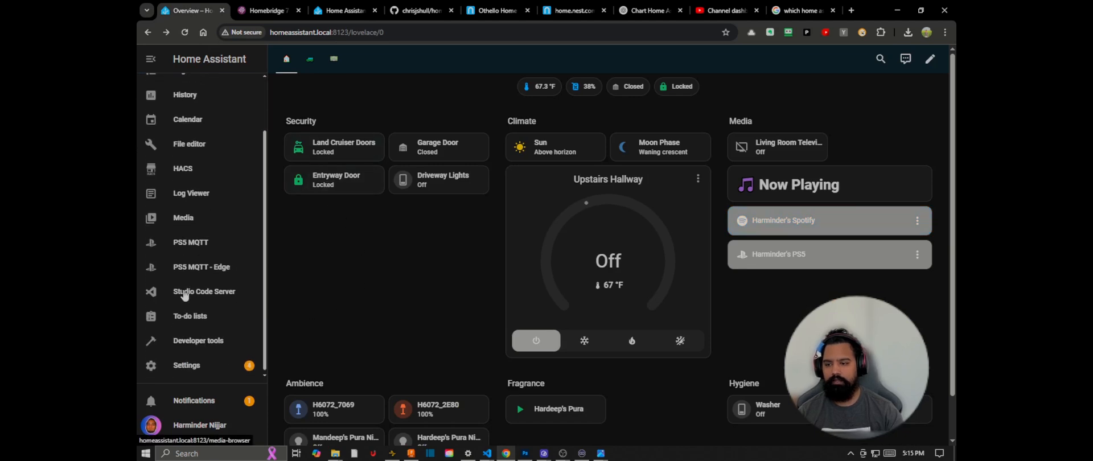
left_click(198, 363)
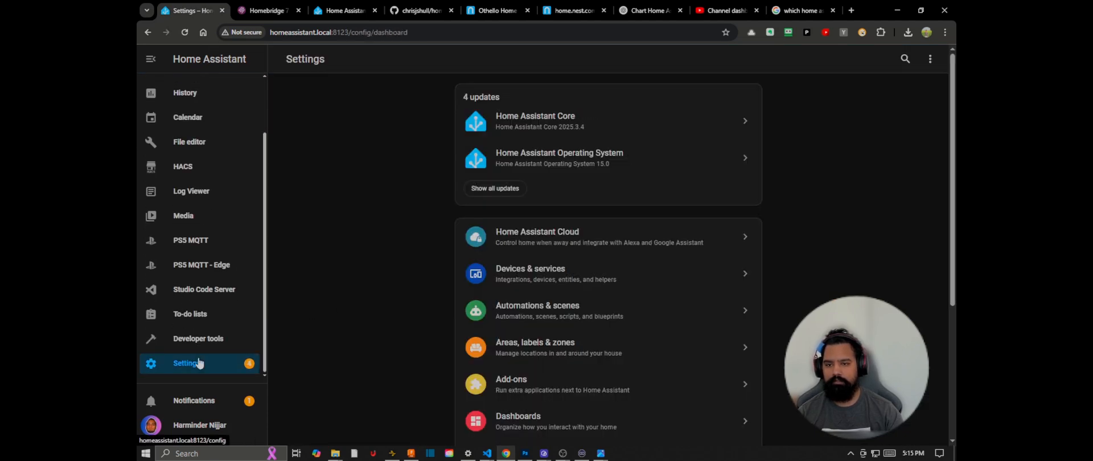
left_click(477, 194)
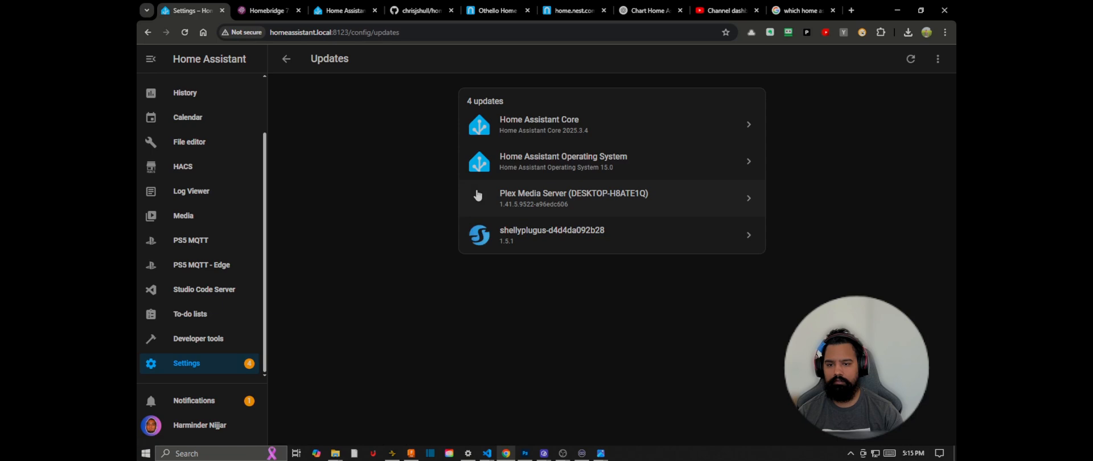
left_click(286, 60)
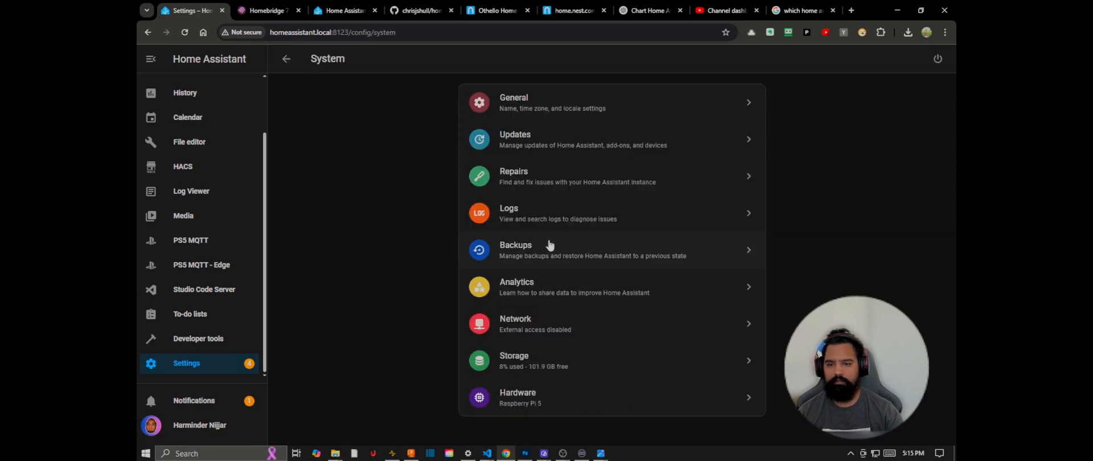
left_click(288, 62)
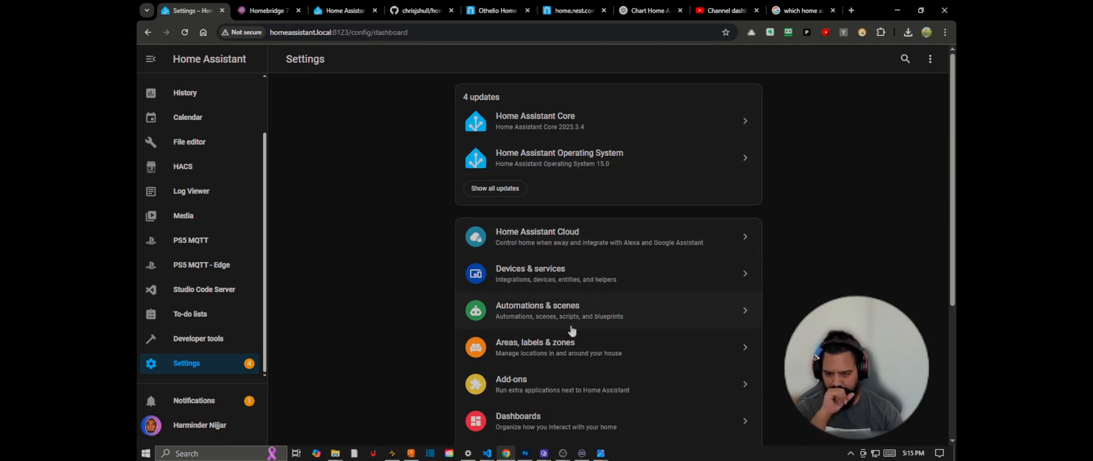
left_click(564, 290)
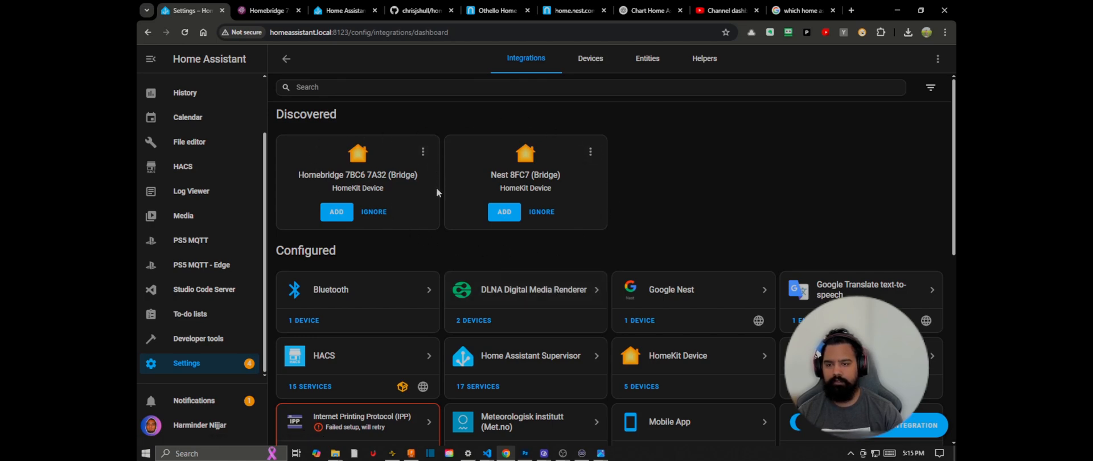
Step: Check the Homebridge log for the bridge pairing code and compare it with the bridges discovered in Home Assistant
left_click(274, 10)
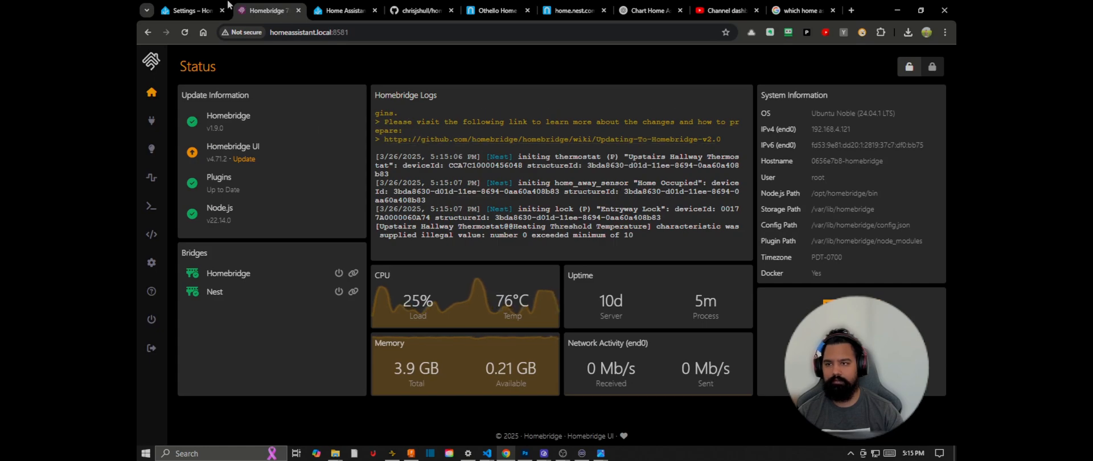
left_click(190, 10)
left_click(264, 11)
scroll(481, 179, "up", 3)
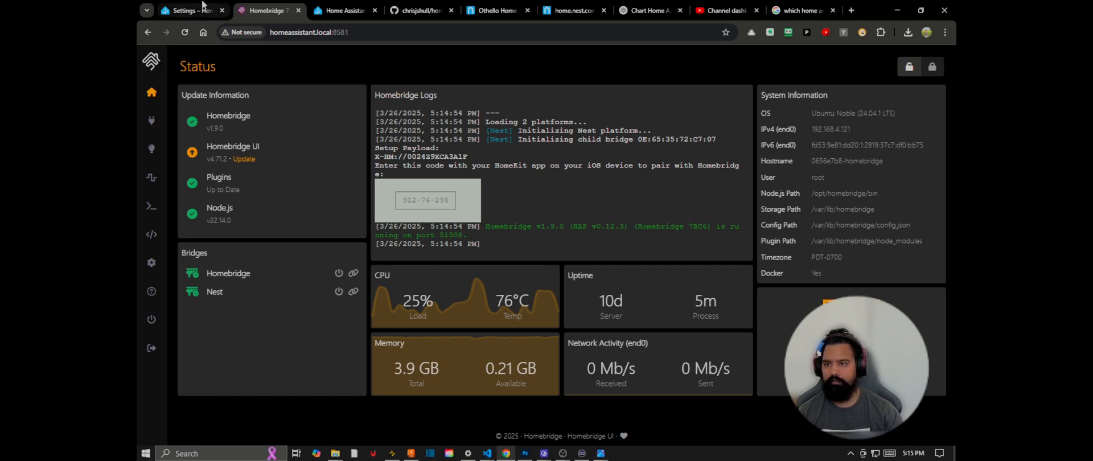
left_click(203, 5)
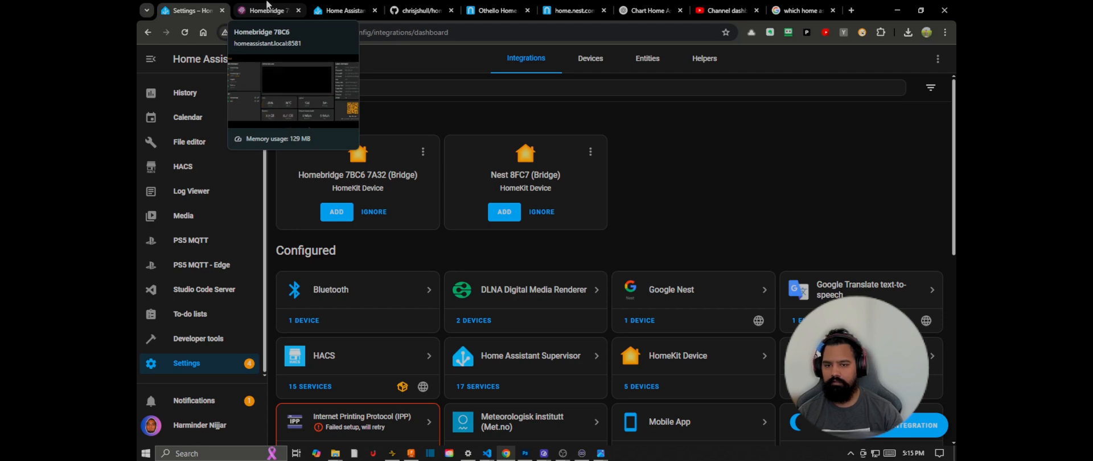
left_click(267, 6)
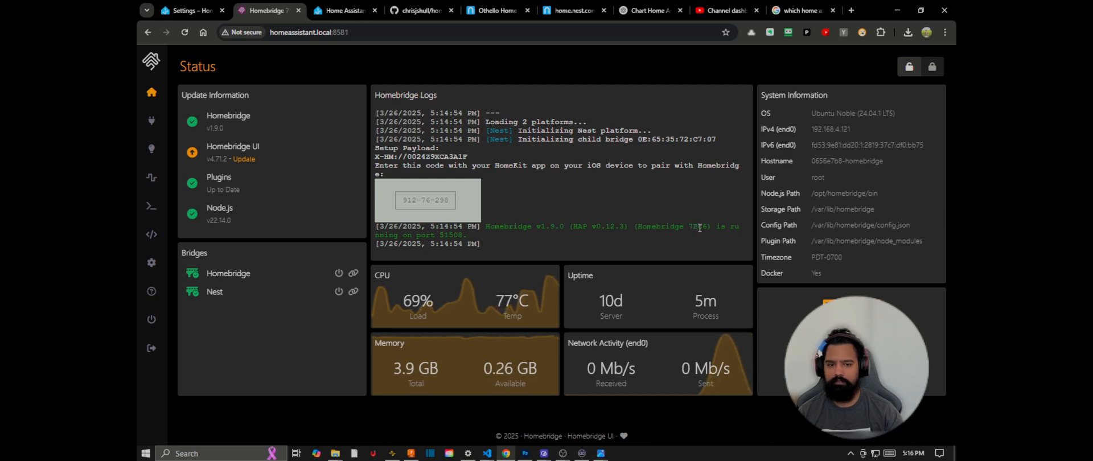
left_click(184, 10)
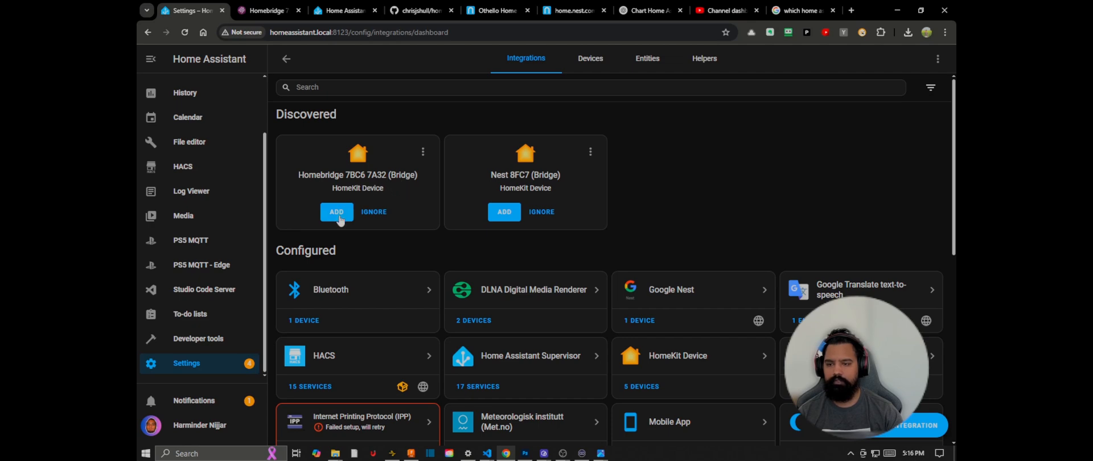
Step: Start adding the discovered Homebridge 7BC6 7A32 bridge and copy its HomeKit pairing code from the Homebridge log
left_click(338, 215)
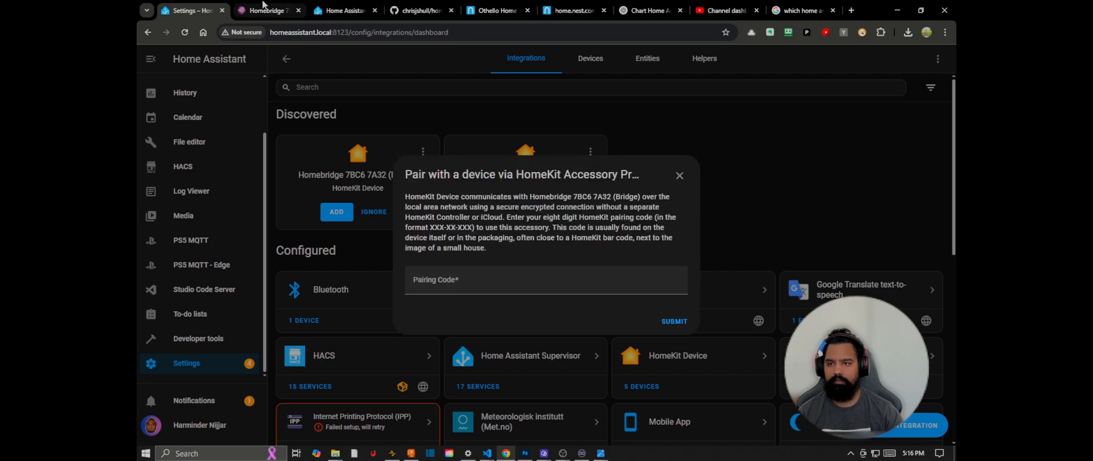
left_click(263, 8)
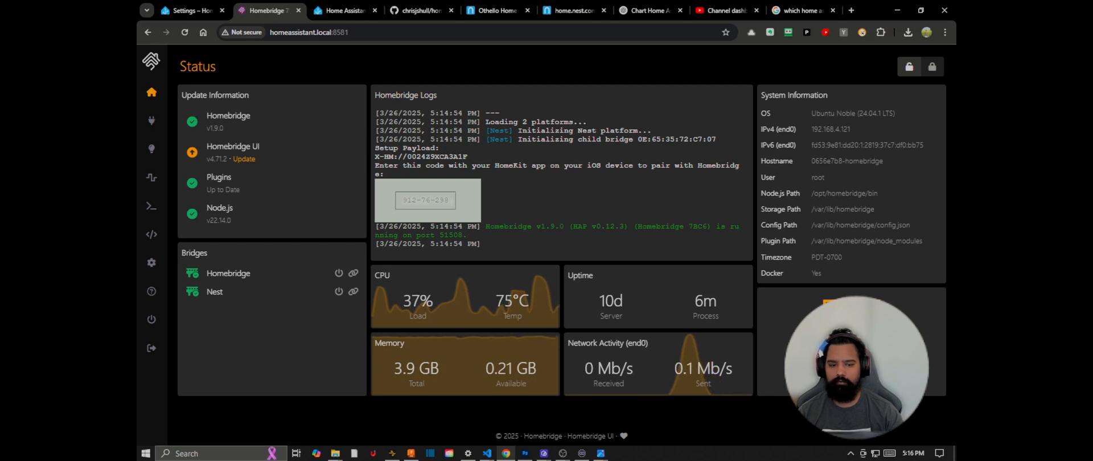
right_click(437, 200)
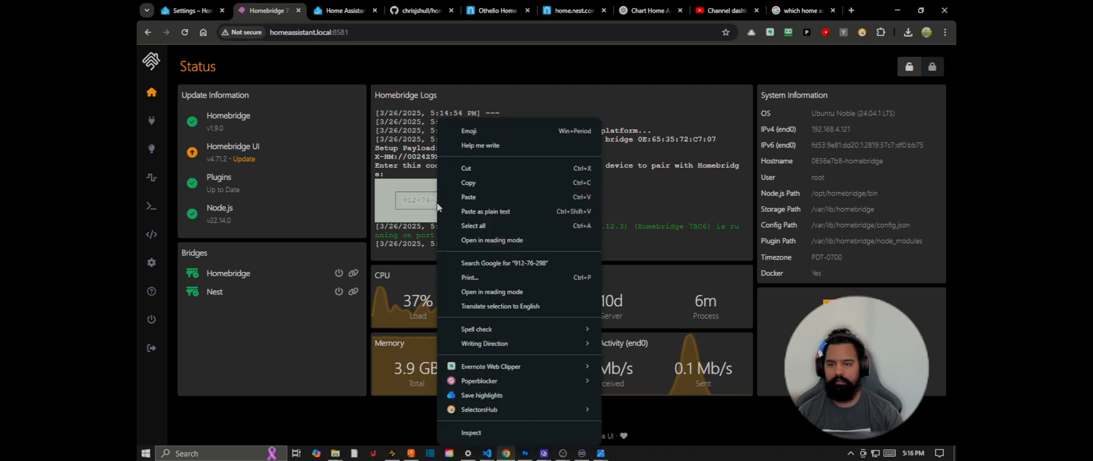
left_click(468, 183)
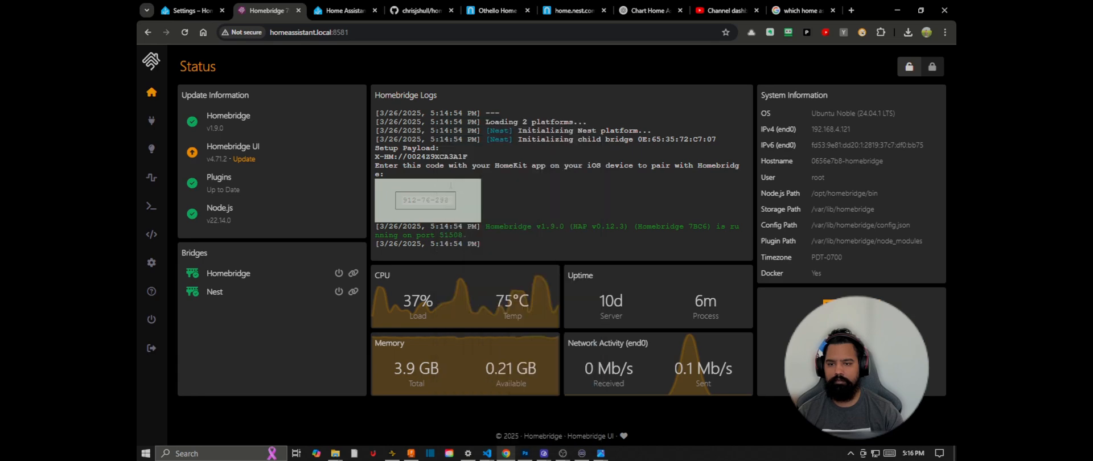
Step: Paste the HomeKit pairing code into the Home Assistant pairing dialog and submit it to pair the Homebridge bridge
left_click(188, 10)
left_click(445, 278)
right_click(446, 279)
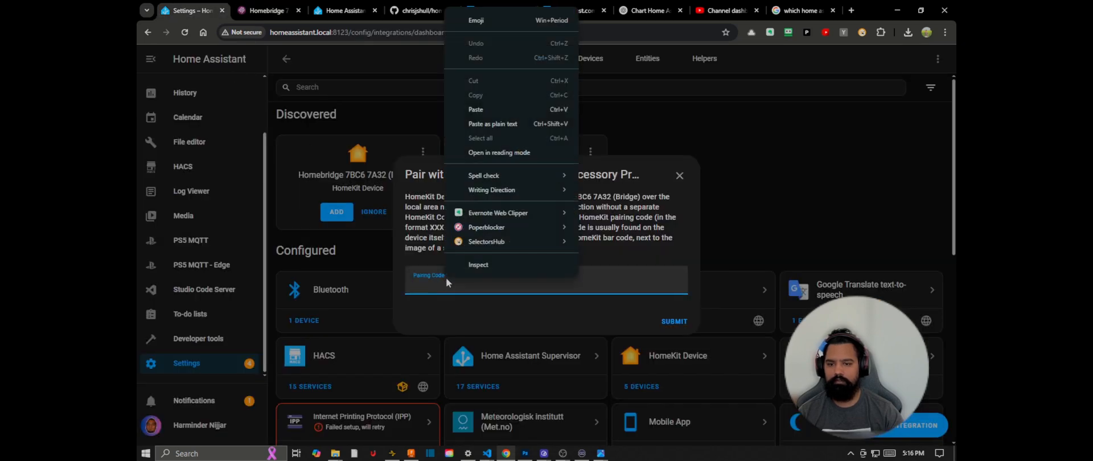
left_click(484, 108)
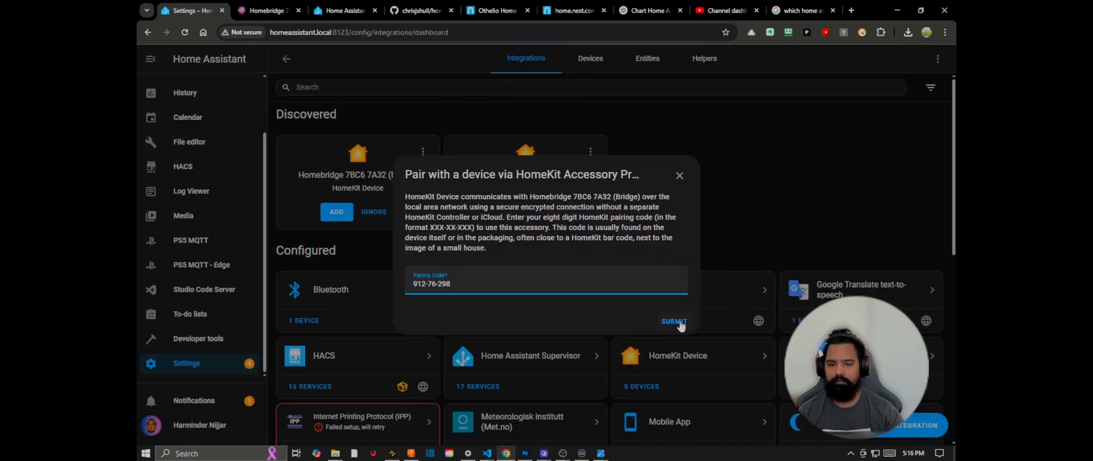
left_click(677, 322)
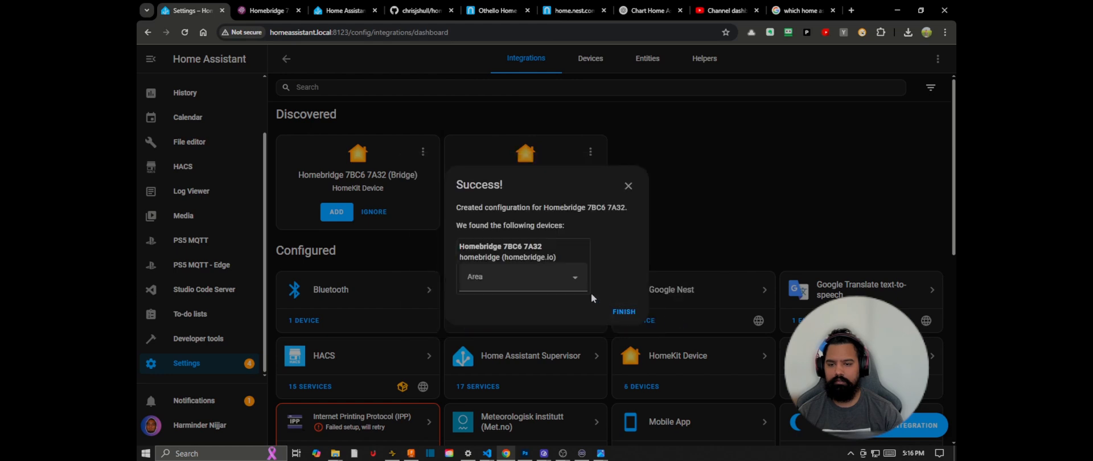
Step: Assign the Homebridge 7BC6 7A32 device to the Office area and finish the setup
left_click(558, 279)
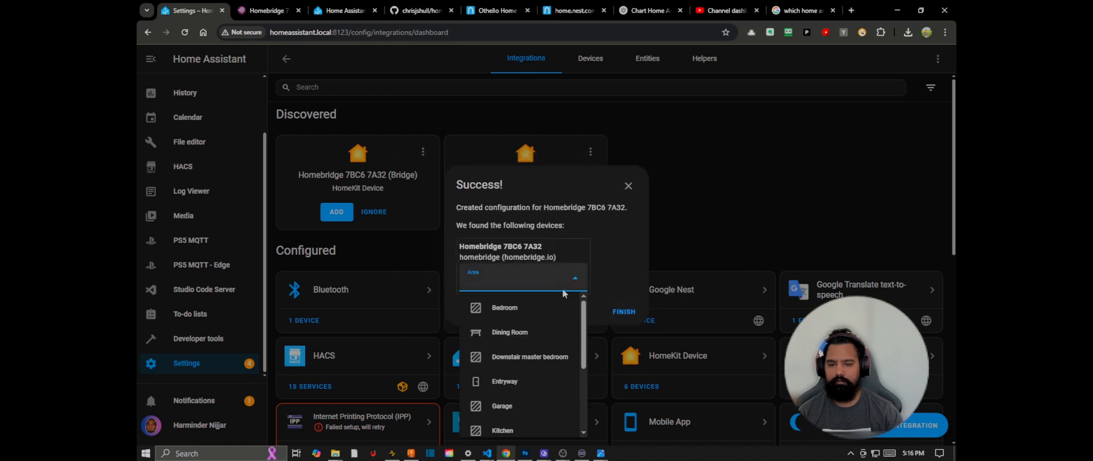
scroll(526, 407, "down", 1)
scroll(526, 407, "down", 1)
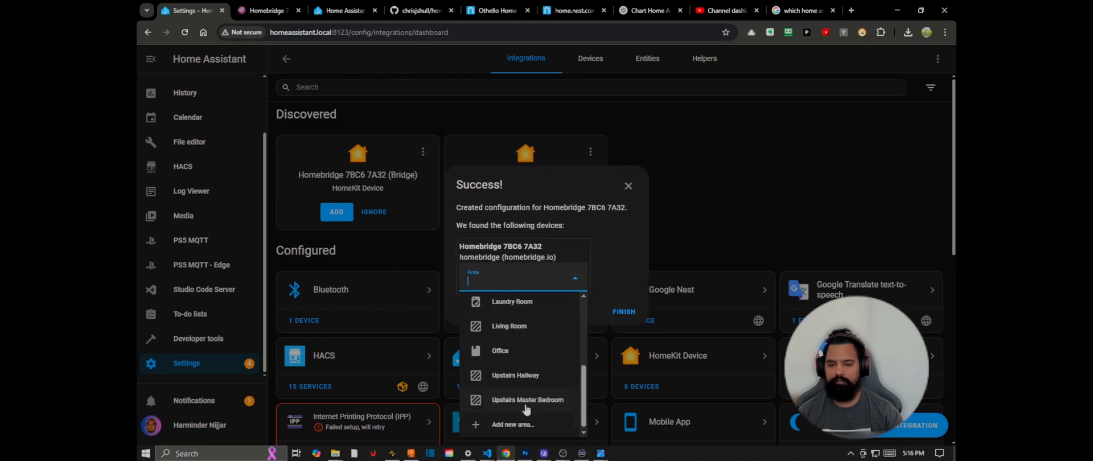
left_click(520, 356)
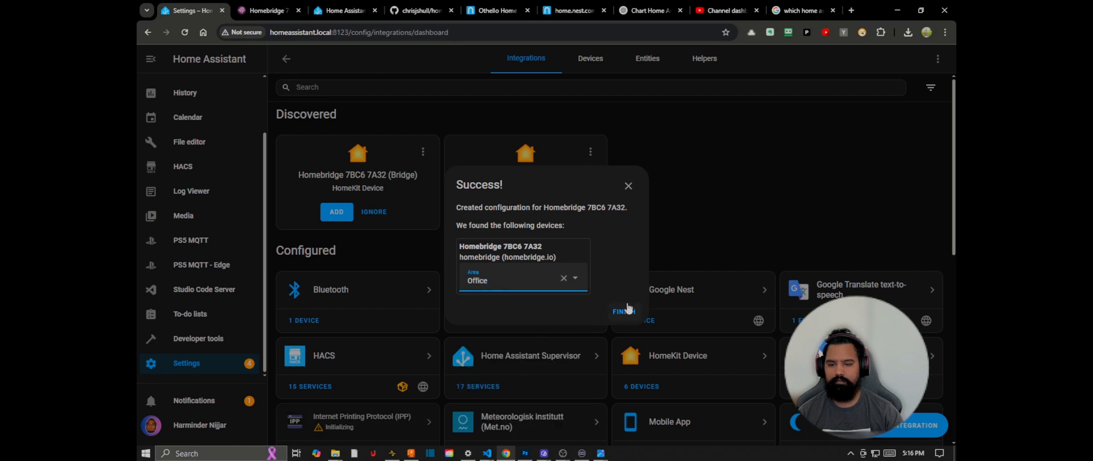
left_click(625, 312)
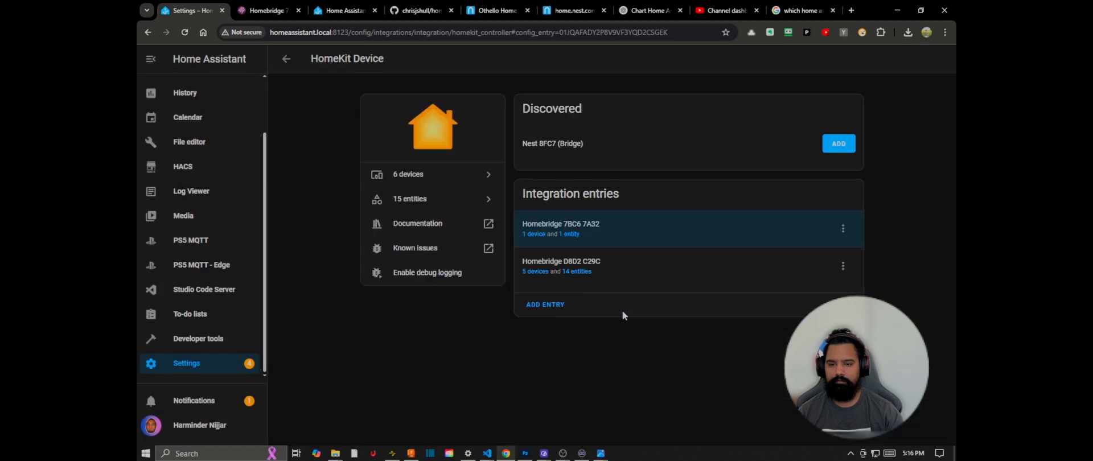
Step: Reload the Homebridge 7BC6 7A32 integration entry and open its device page
left_click(843, 228)
left_click(861, 260)
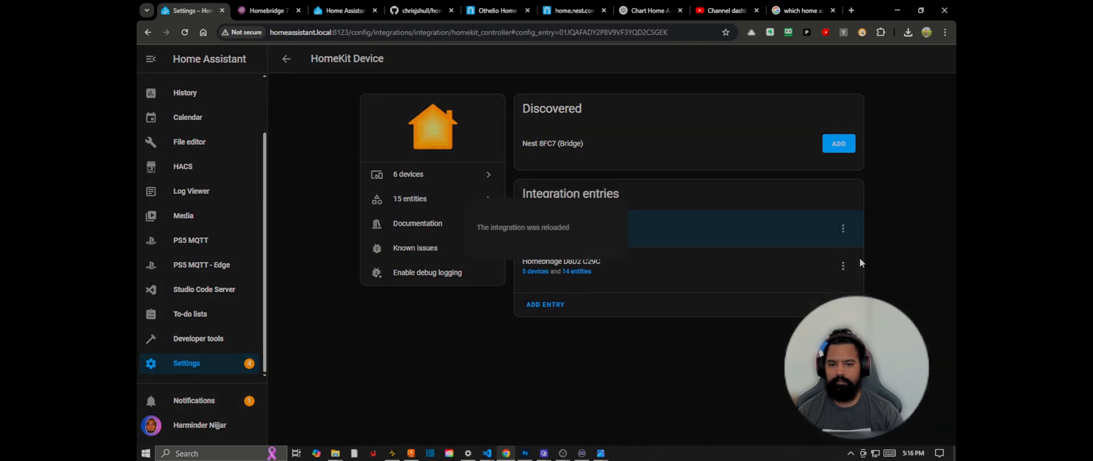
left_click(599, 263)
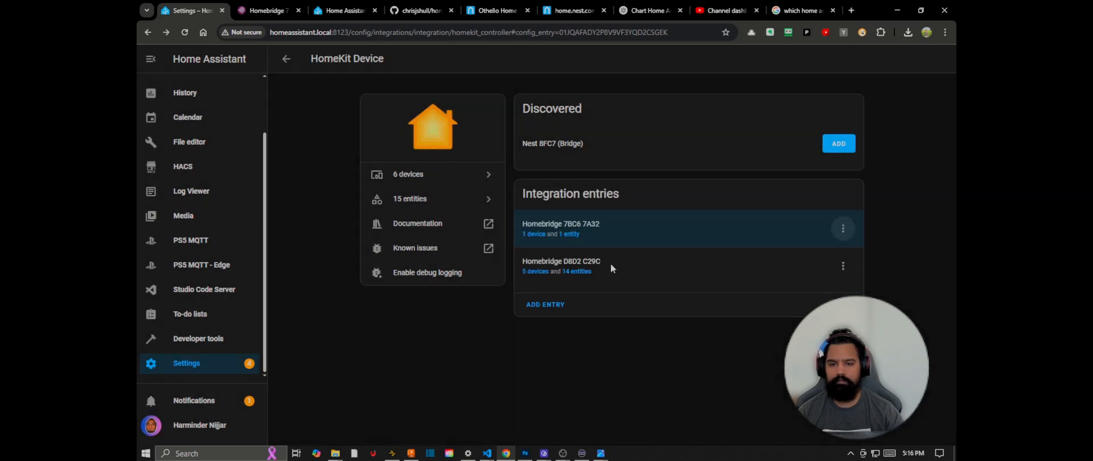
left_click(535, 235)
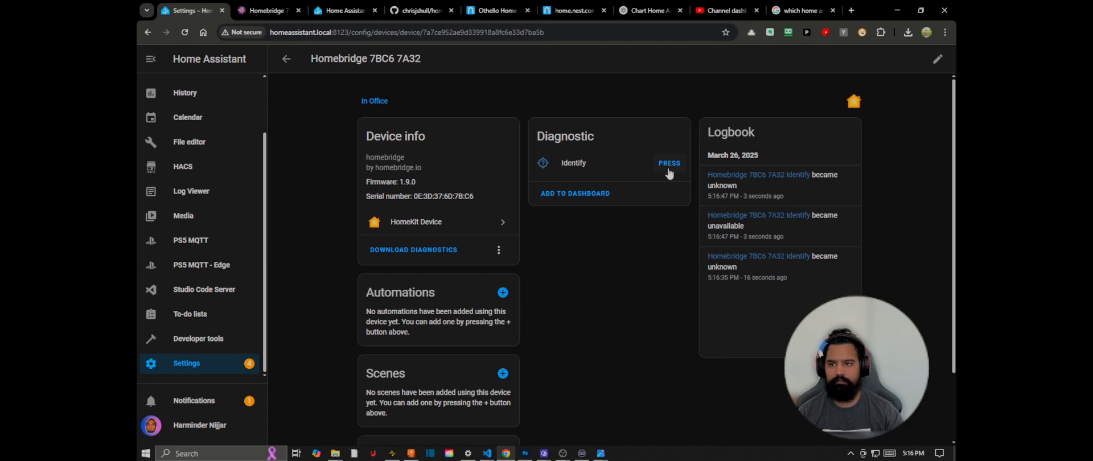
Step: Review the accessories that Homebridge provides on its Accessories page
left_click(262, 6)
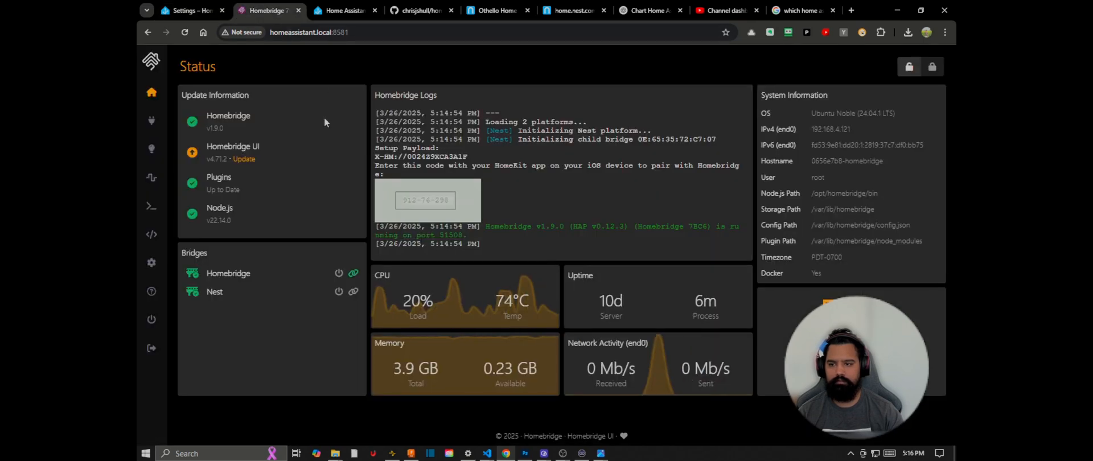
mouse_move(152, 122)
left_click(151, 149)
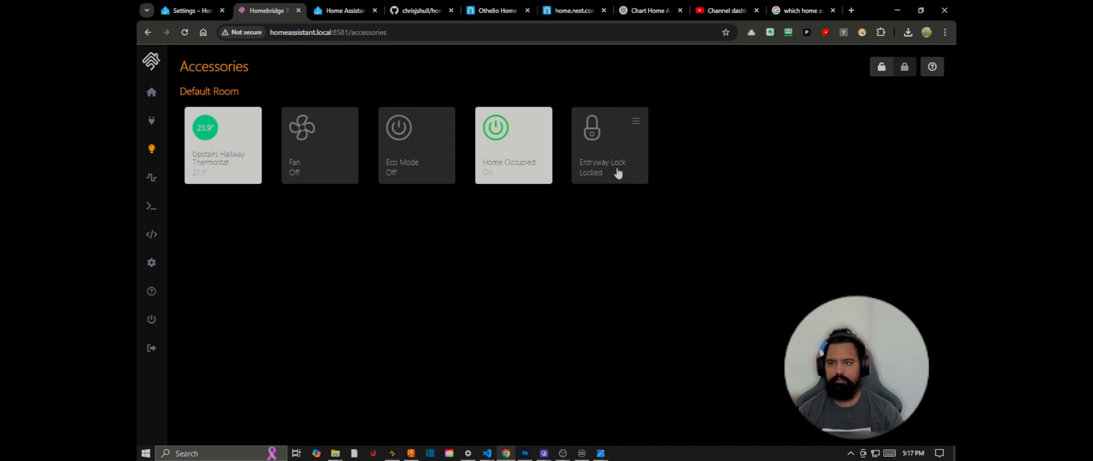
Step: Check the Homebridge 7BC6 7A32 device page in Home Assistant and return to the HomeKit Device integration overview
left_click(203, 8)
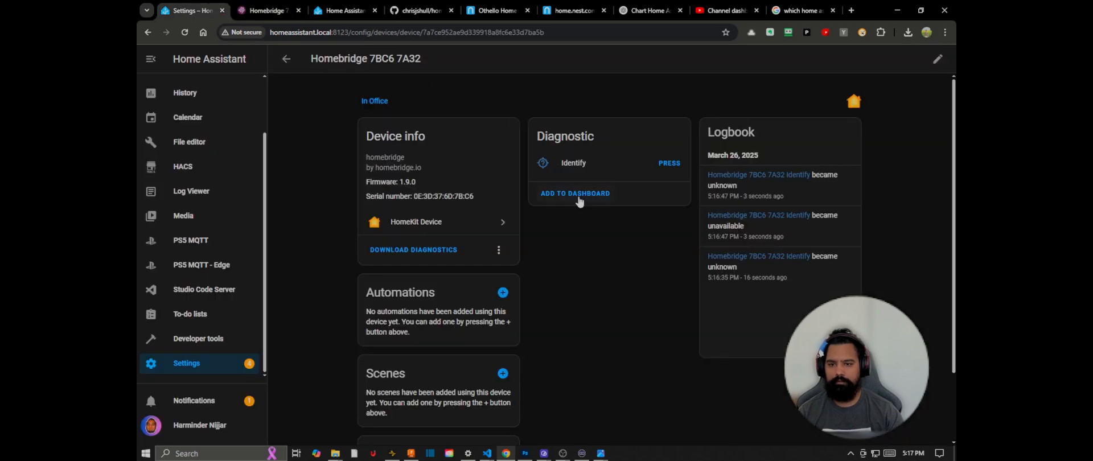
scroll(582, 237, "down", 2)
scroll(582, 237, "up", 1)
scroll(582, 237, "up", 1)
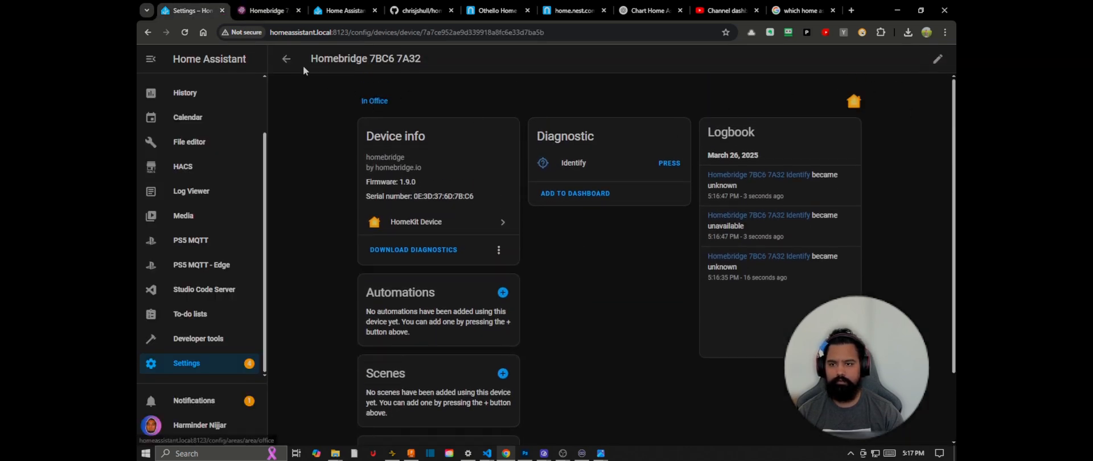
left_click(286, 58)
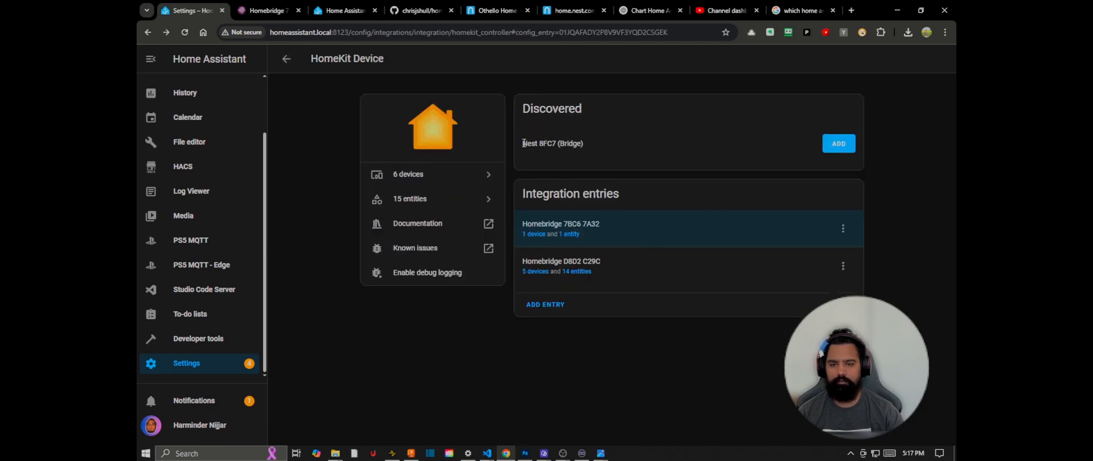
Step: Add the discovered Nest 8FC7 bridge and submit its HomeKit pairing code
mouse_move(523, 143)
left_mouse_down()
mouse_move(589, 146)
mouse_move(528, 140)
left_mouse_up()
left_click(589, 147)
double_click(573, 143)
left_click(528, 140)
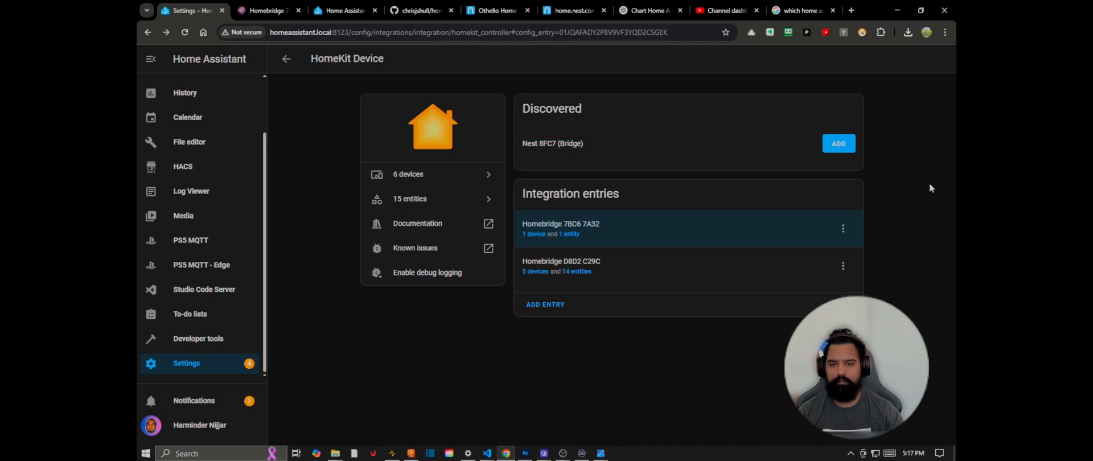
left_click(839, 145)
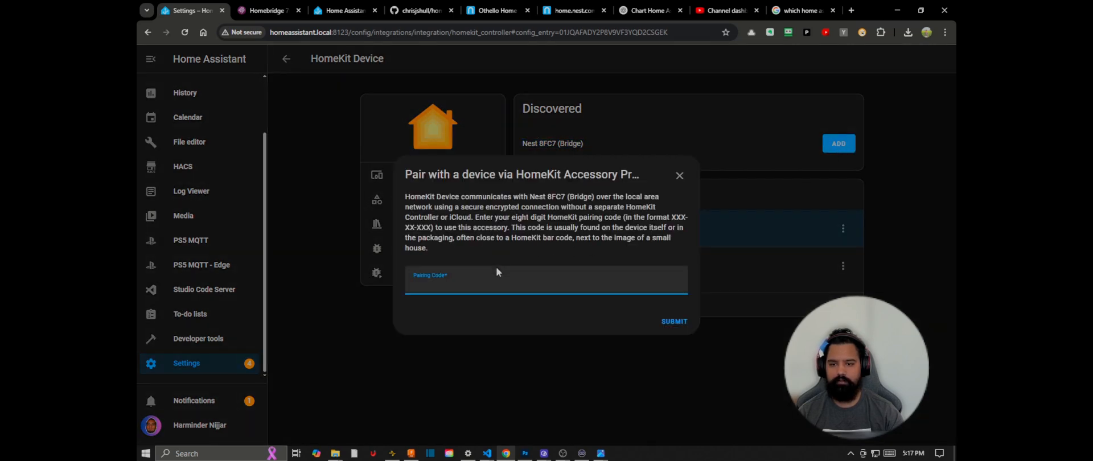
right_click(472, 282)
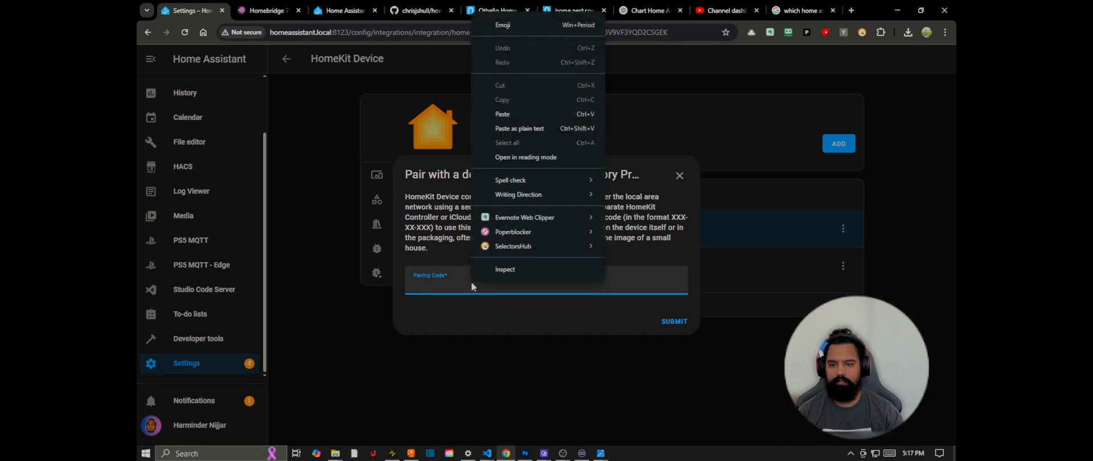
left_click(527, 115)
left_click(667, 322)
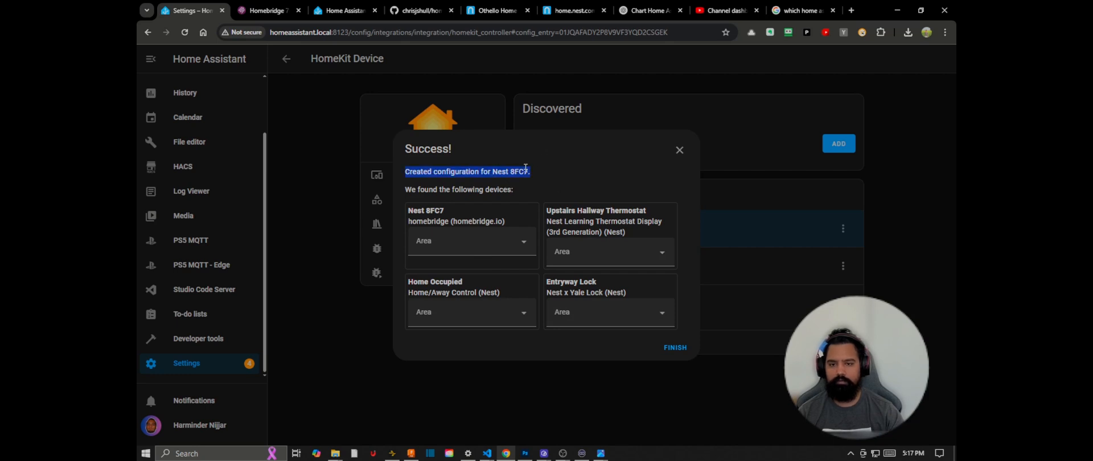
Step: Assign the Entryway Lock found on the Nest 8FC7 bridge to the Entryway area
mouse_move(492, 172)
left_mouse_down()
mouse_move(528, 171)
mouse_move(493, 171)
left_mouse_up()
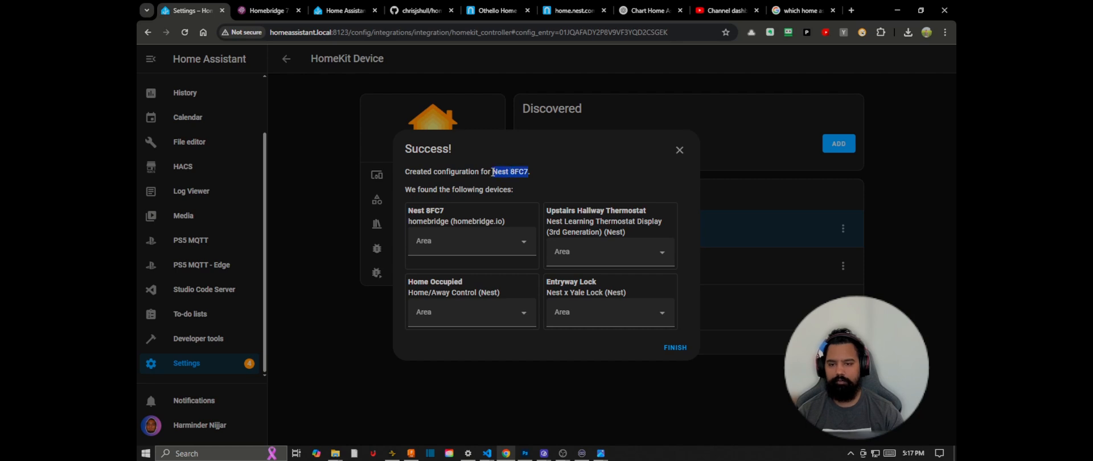
left_click(493, 172)
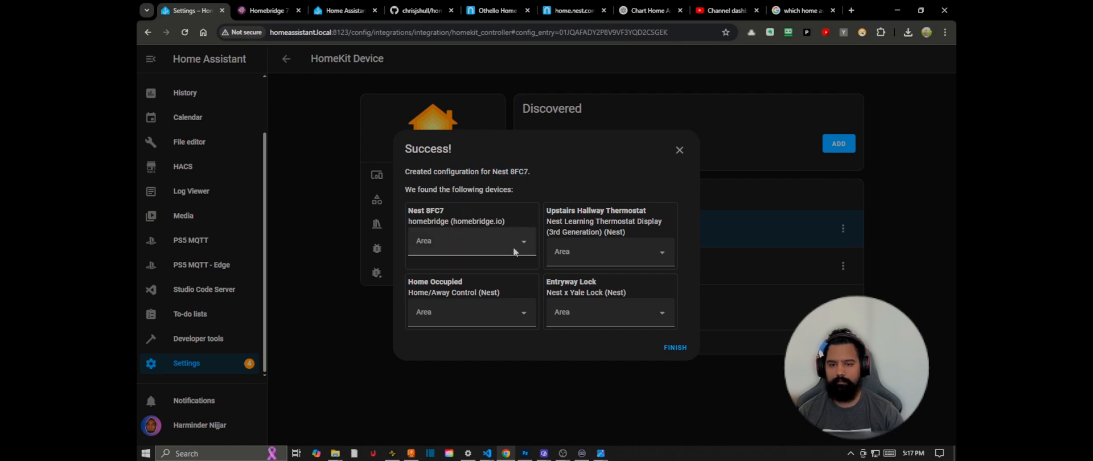
left_click_drag(546, 282, 593, 281)
left_click(603, 312)
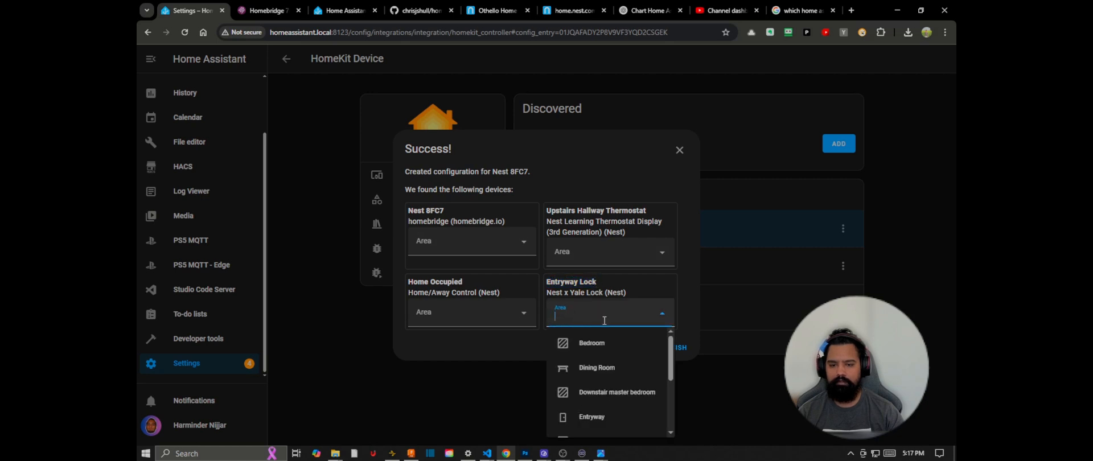
left_click(607, 415)
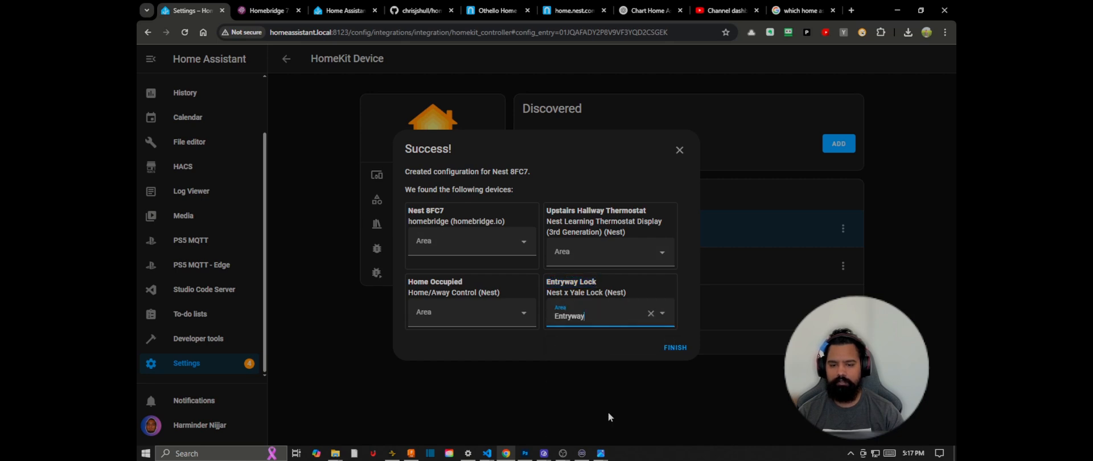
Step: Assign the Home Occupied device to the Office area
left_click(500, 308)
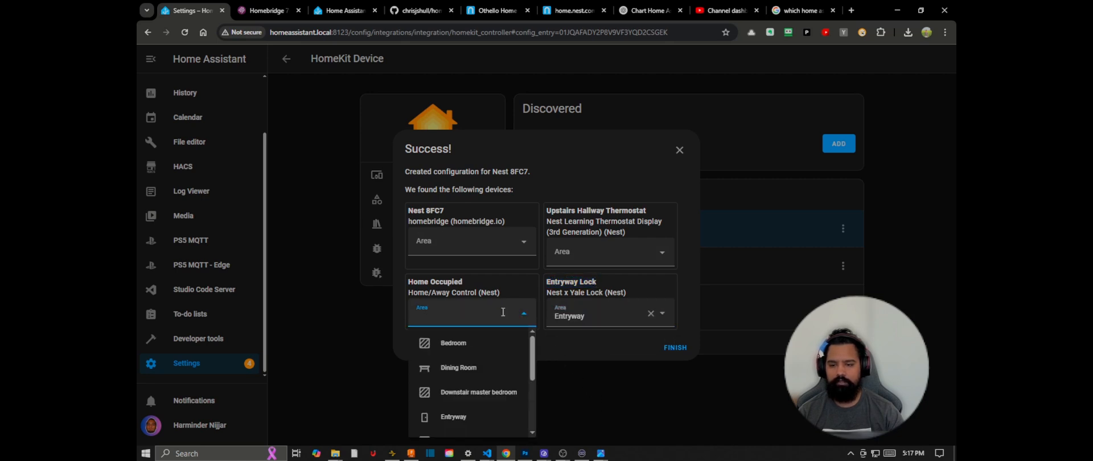
scroll(503, 389, "down", 3)
scroll(504, 390, "down", 2)
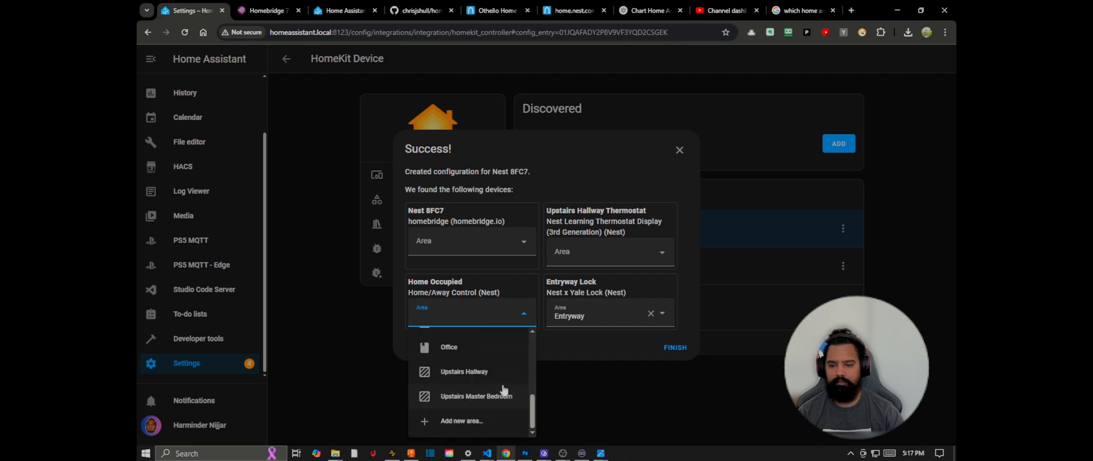
scroll(503, 390, "up", 2)
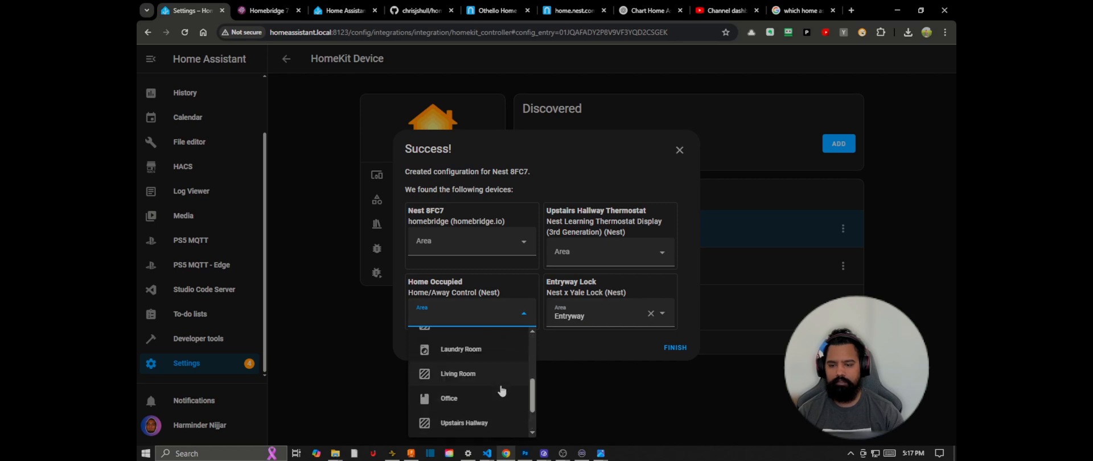
left_click(488, 399)
Step: Assign the Upstairs Hallway Thermostat to Upstairs Hallway and Nest 8FC7 to Office, and finish the setup
left_click(586, 253)
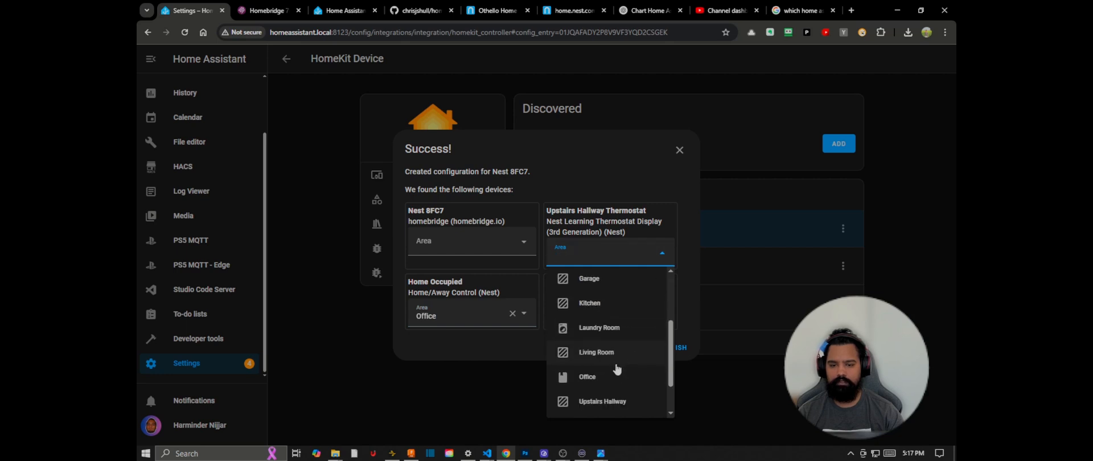
left_click(618, 401)
left_click(509, 247)
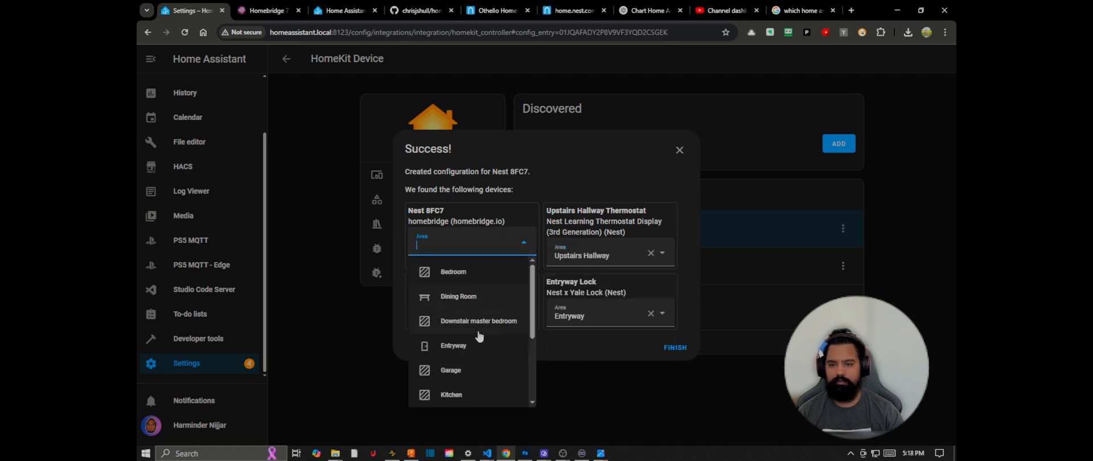
scroll(479, 342, "down", 3)
left_click(476, 373)
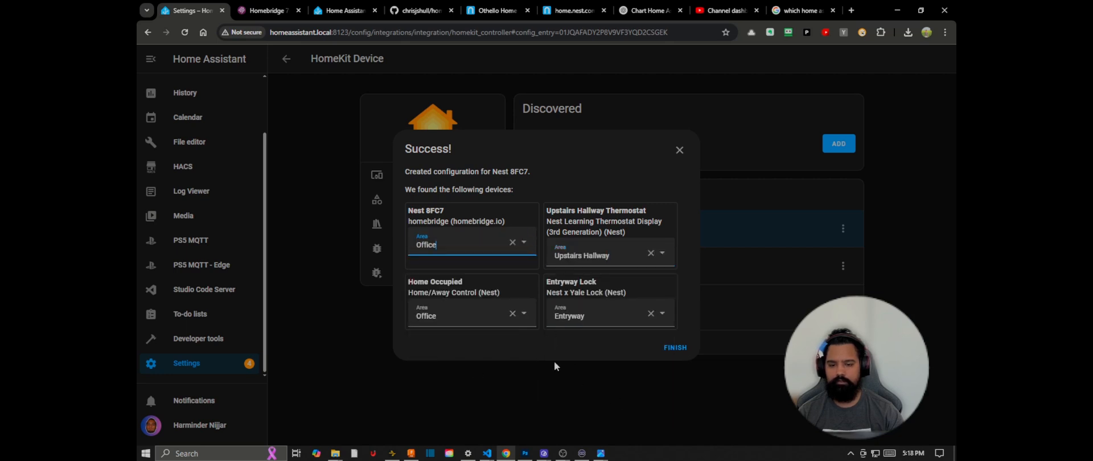
left_click(673, 348)
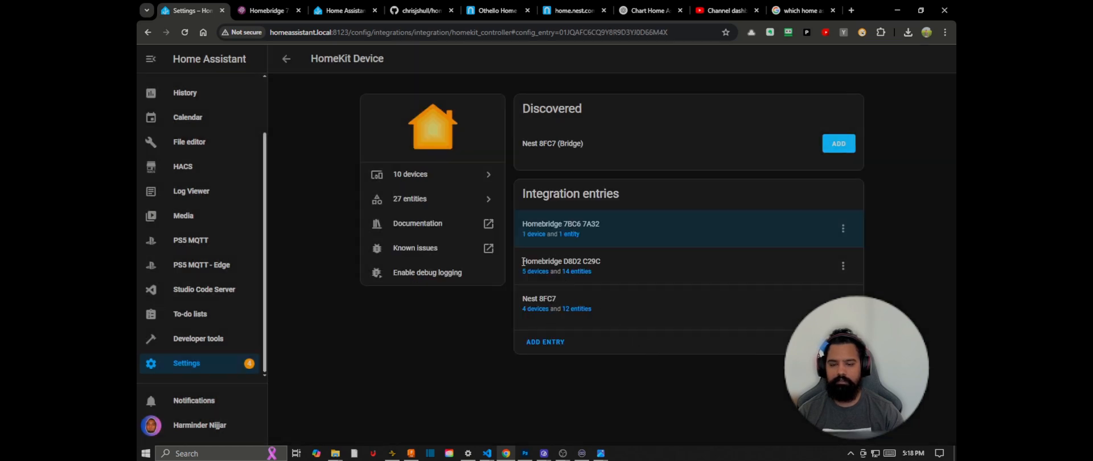
Step: Disable the Homebridge D8D2 C29C integration entry
left_click_drag(521, 263, 600, 266)
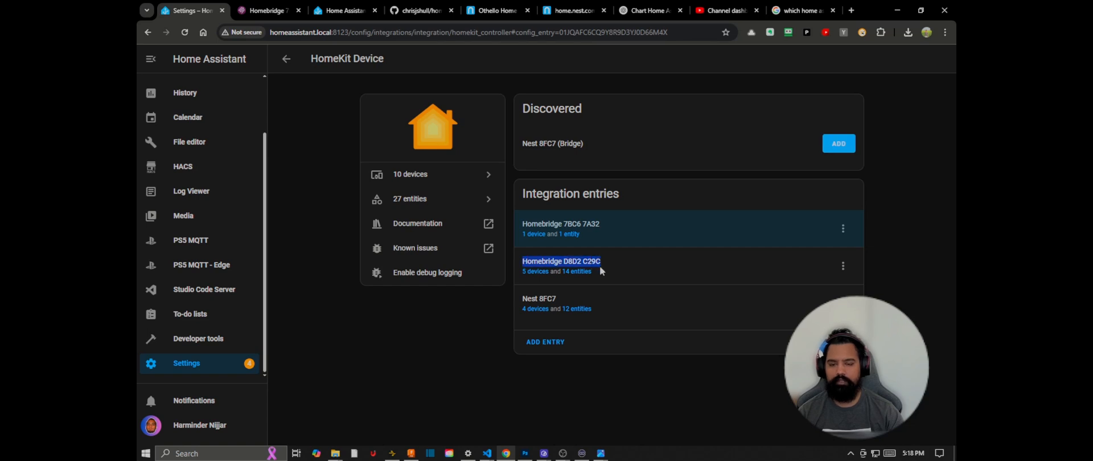
left_click(604, 266)
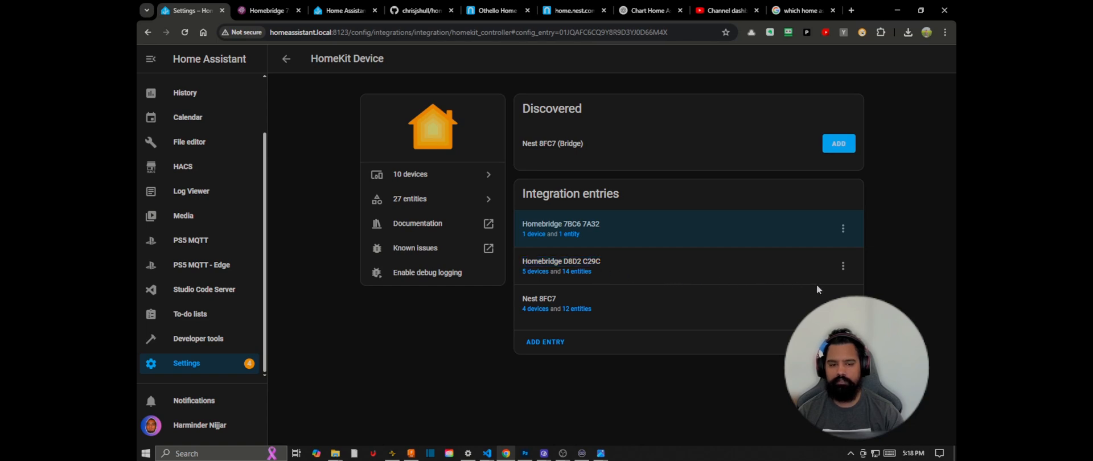
left_click(844, 272)
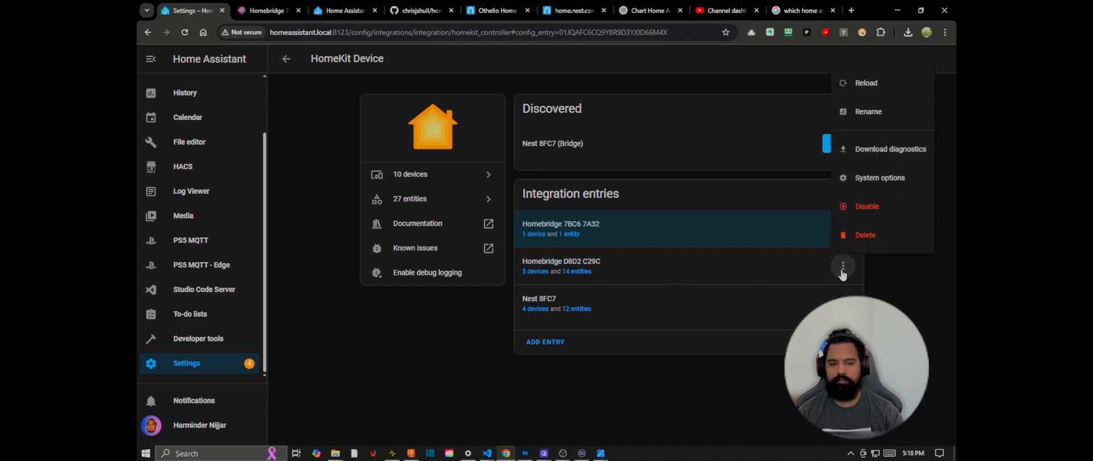
left_click(861, 215)
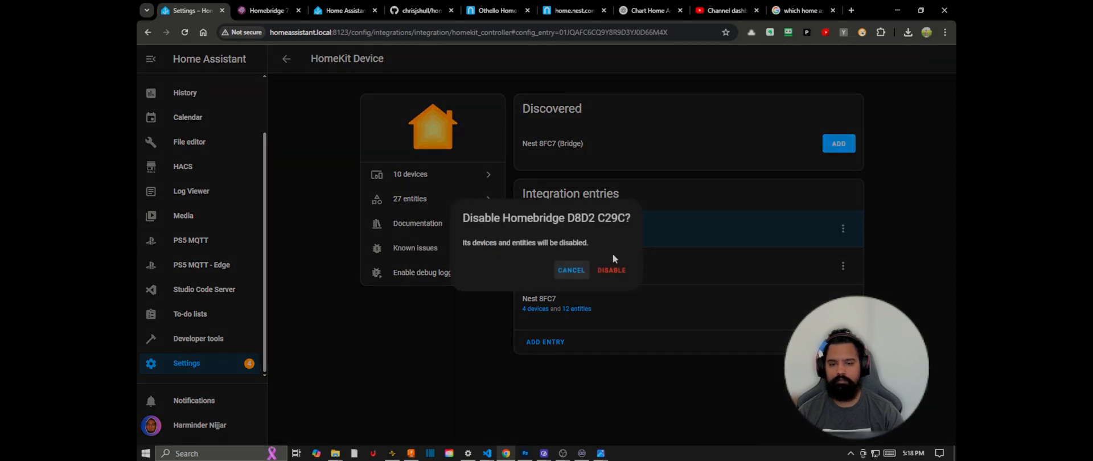
left_click(619, 272)
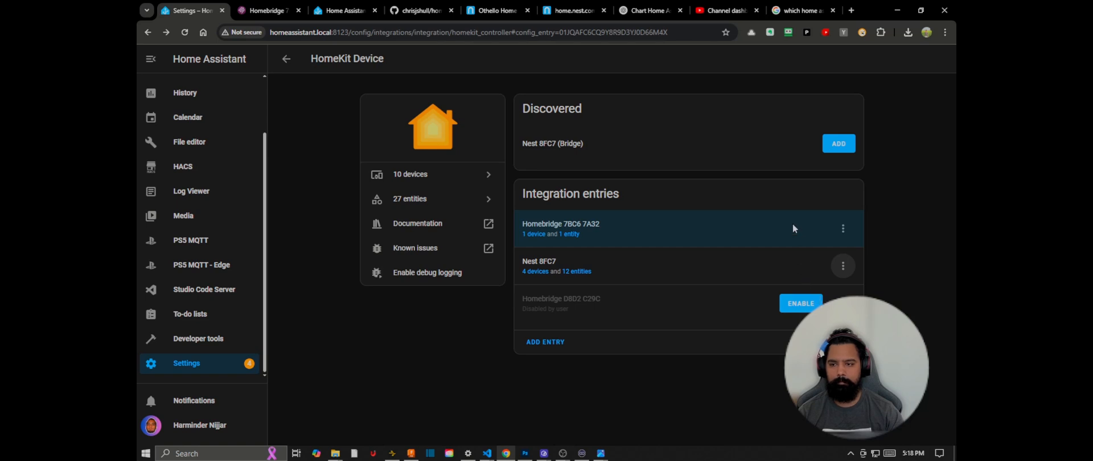
Step: Open the entity settings of the Entryway Door lock from the Overview dashboard
scroll(235, 178, "up", 2)
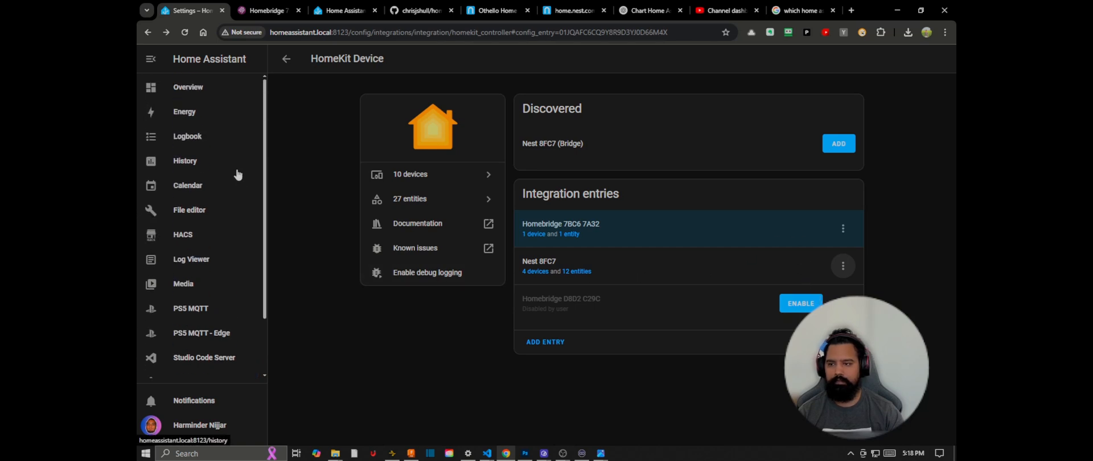
left_click(236, 93)
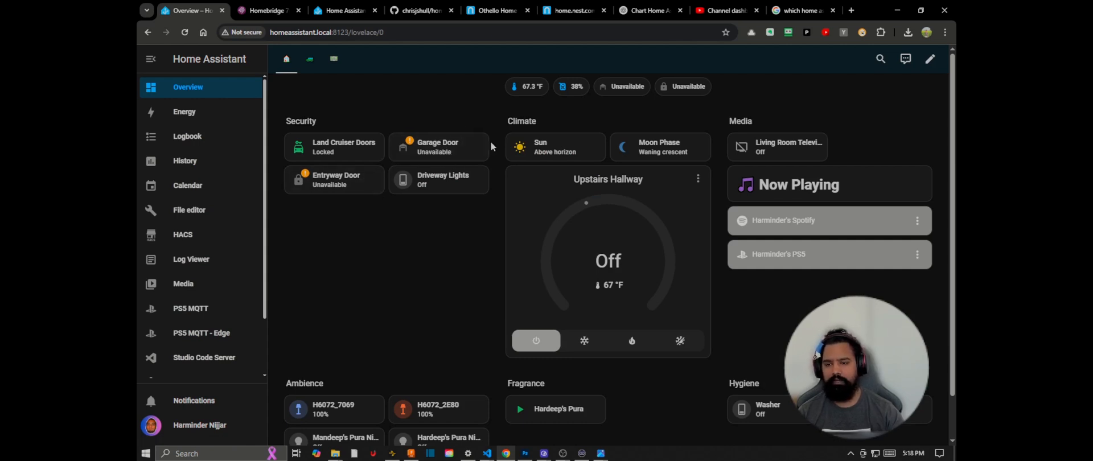
left_click(348, 185)
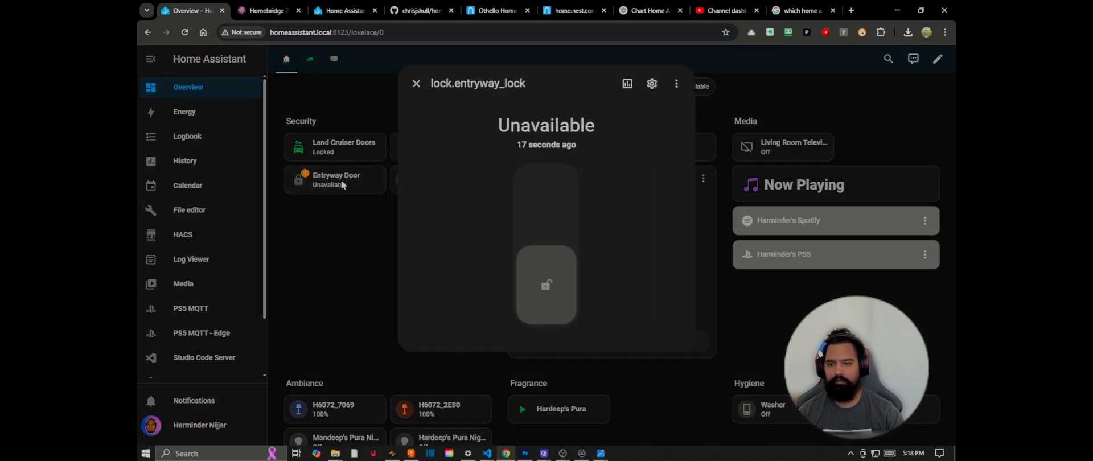
left_click(651, 83)
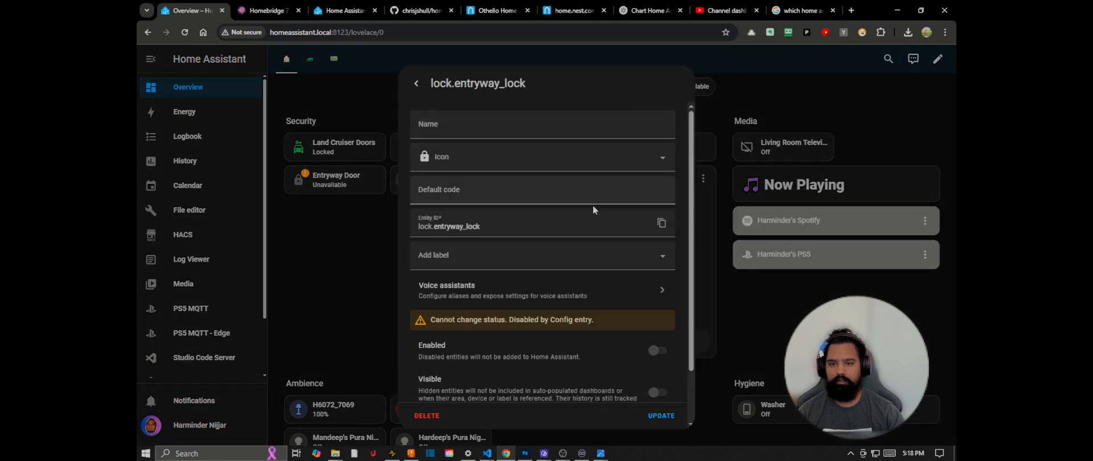
double_click(510, 227)
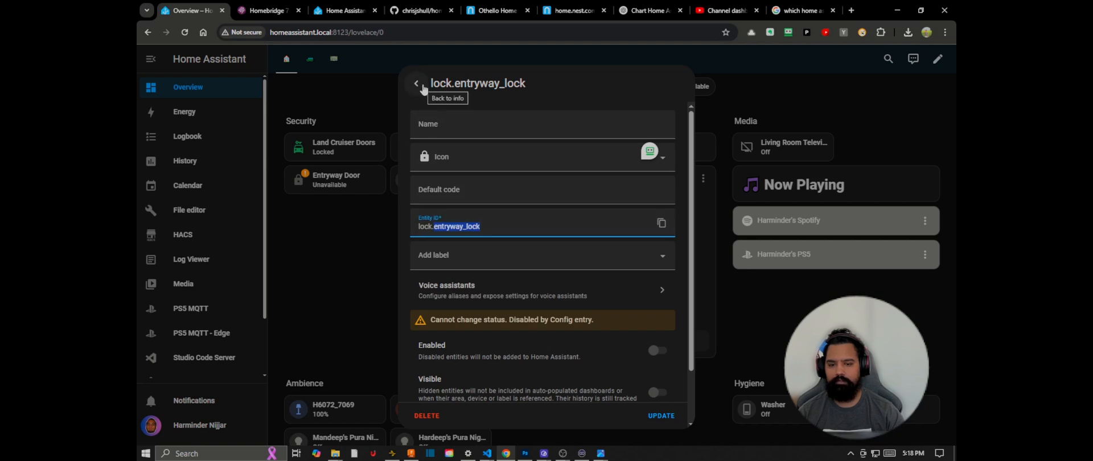
key("BackSpace")
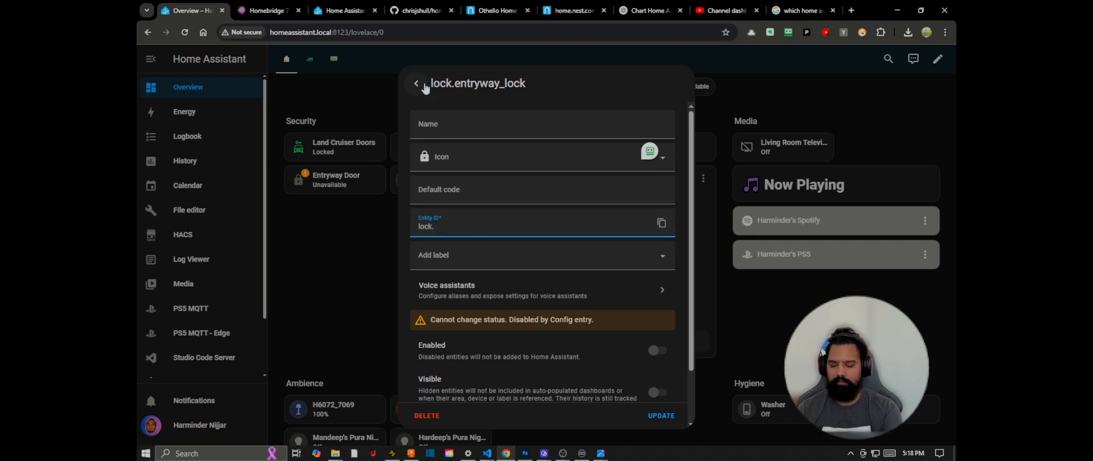
type("en")
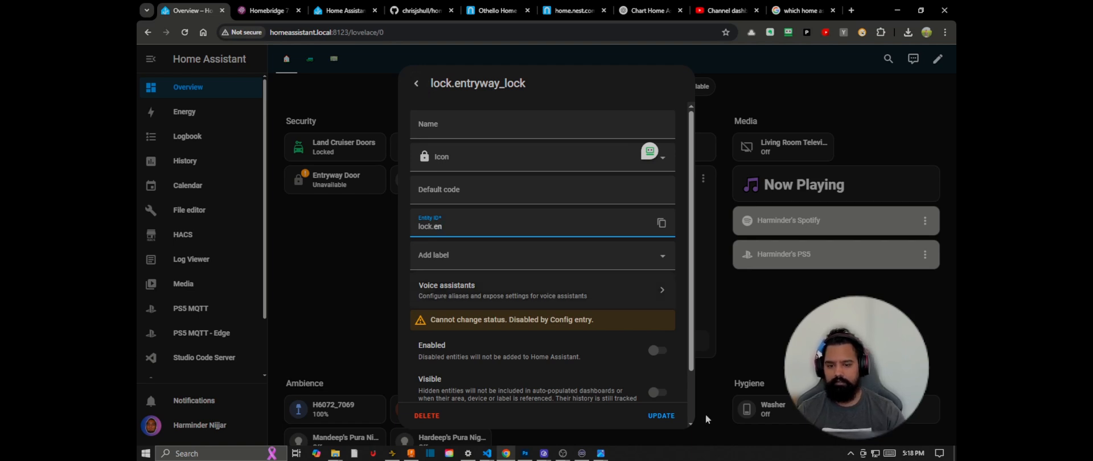
left_click(416, 85)
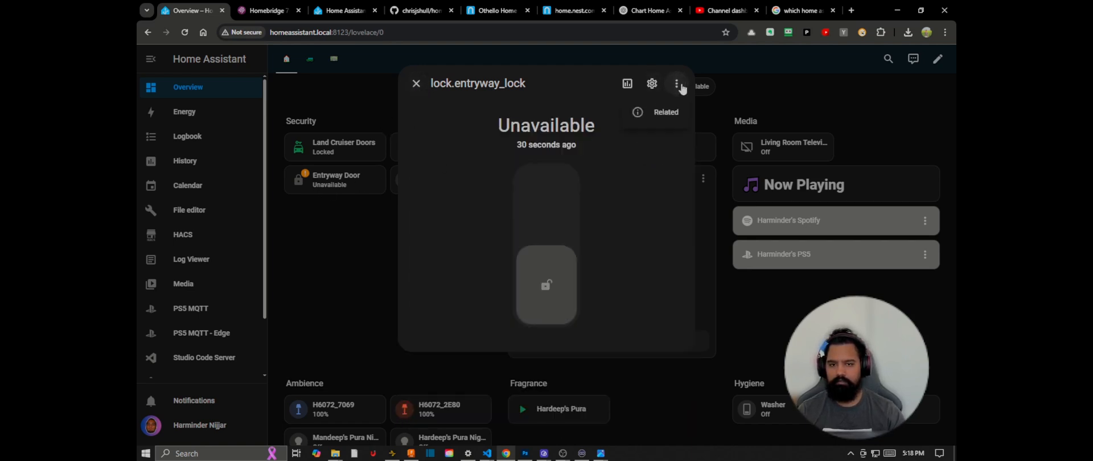
Step: Delete the old lock.entryway_lock entity from its settings
left_click(653, 85)
triple_click(521, 218)
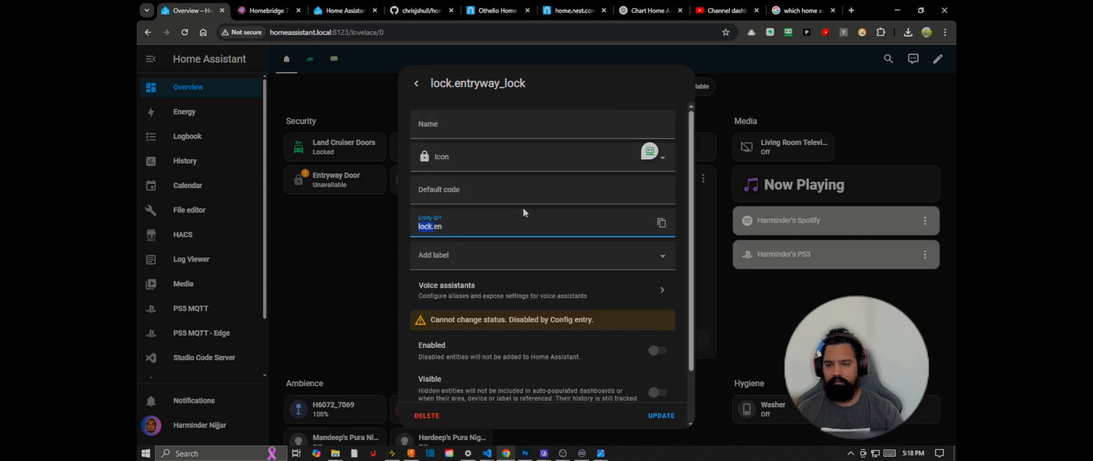
left_click(428, 416)
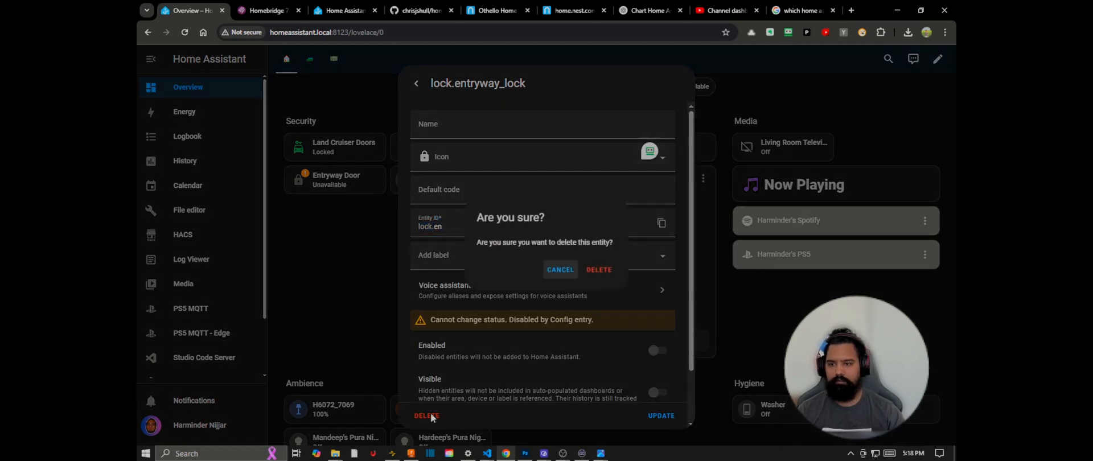
left_click(595, 267)
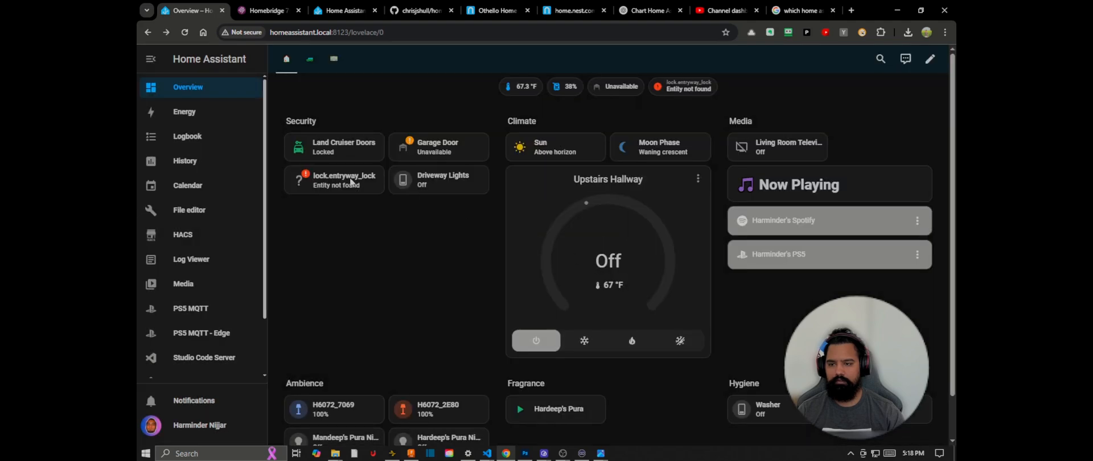
Step: Delete the broken lock.entryway_lock tile from the Security section of the Overview dashboard
left_click(929, 59)
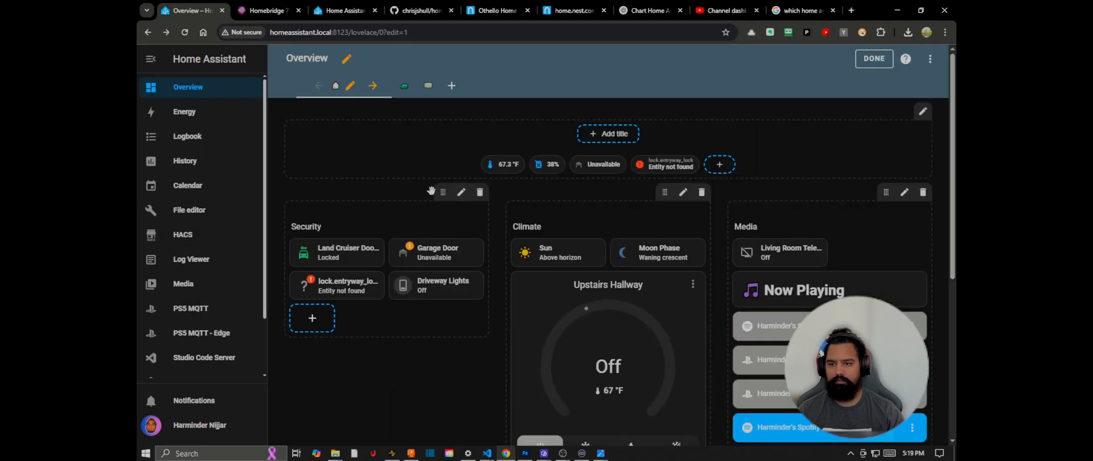
left_click(339, 291)
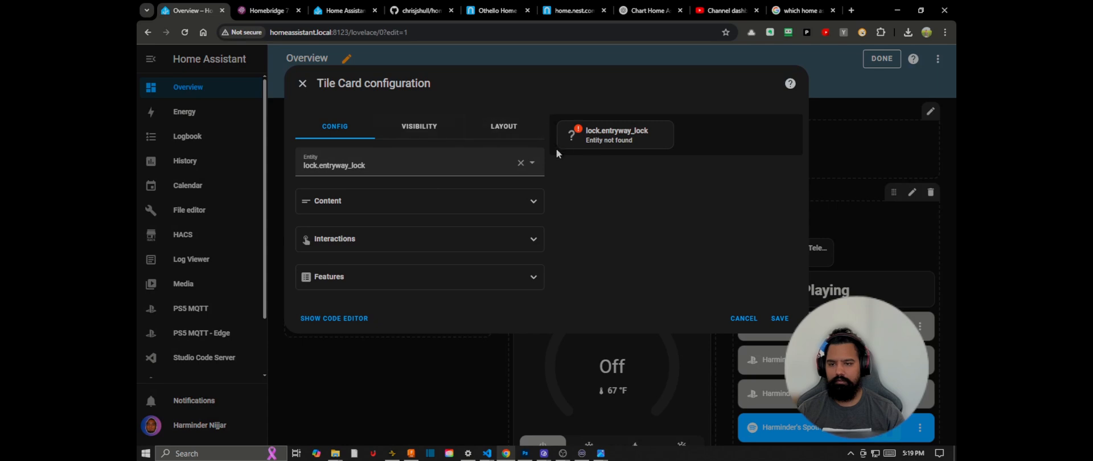
left_click(400, 137)
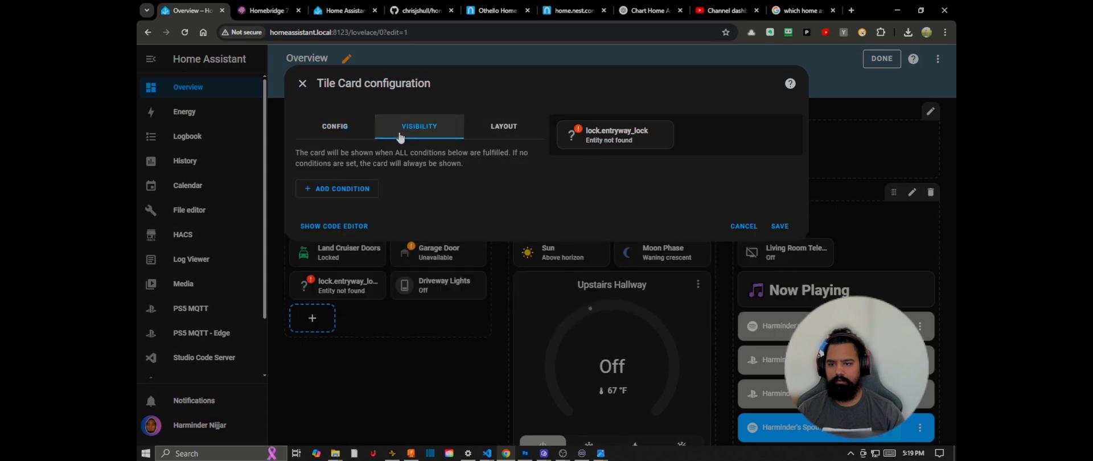
left_click(304, 85)
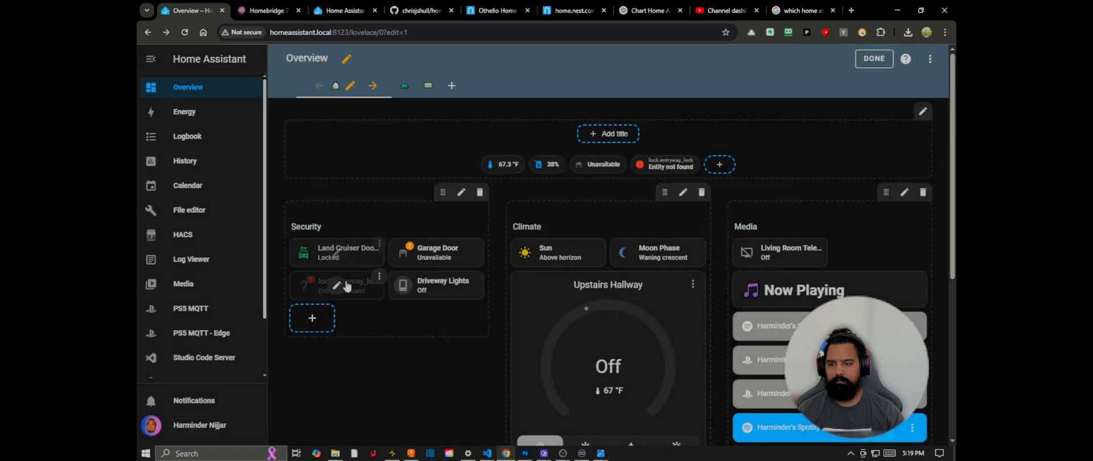
left_click(379, 277)
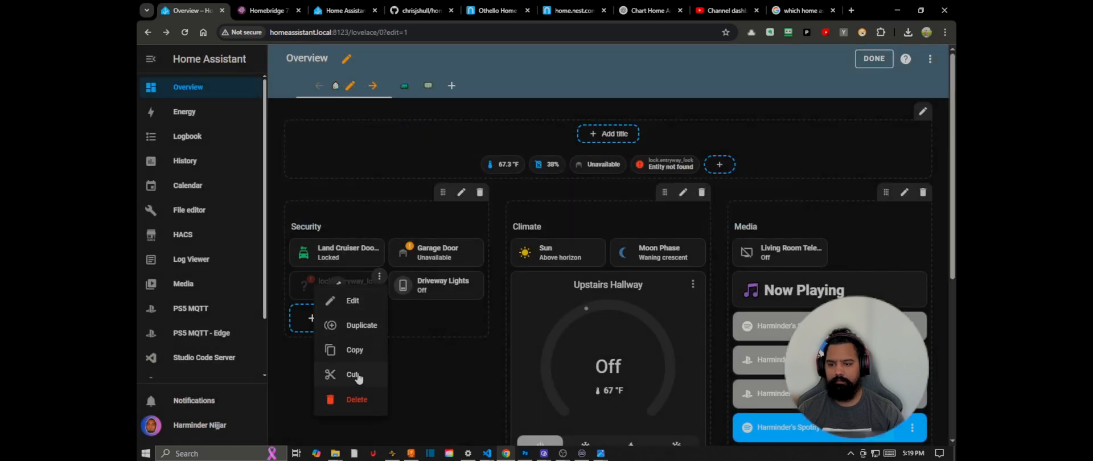
left_click(355, 399)
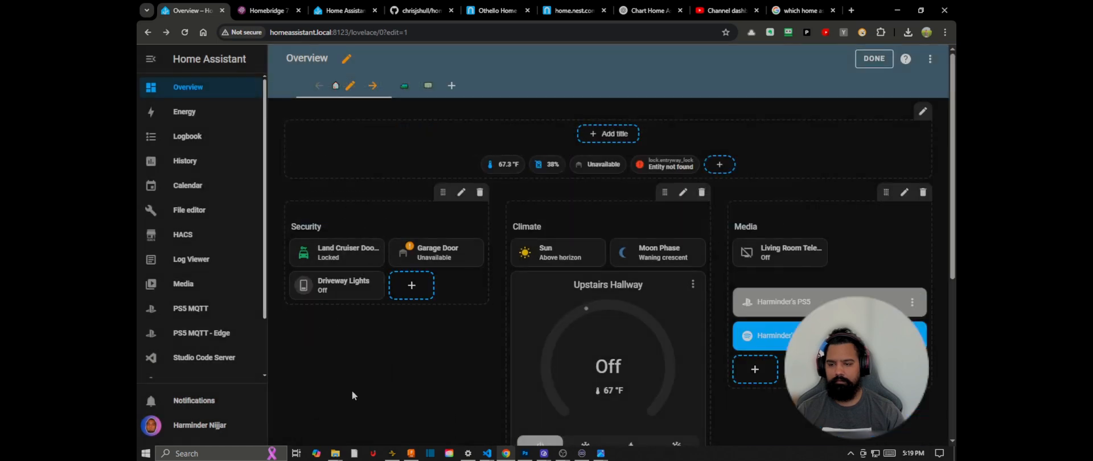
Step: Add a tile for the Entryway Lock entity (lock.entryway_lock_2) to the Security section
left_click(424, 284)
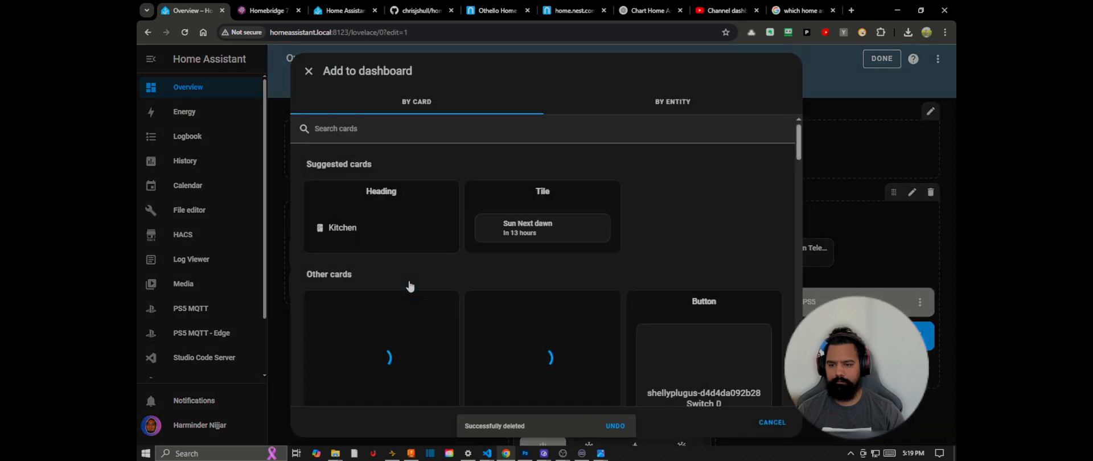
left_click(660, 108)
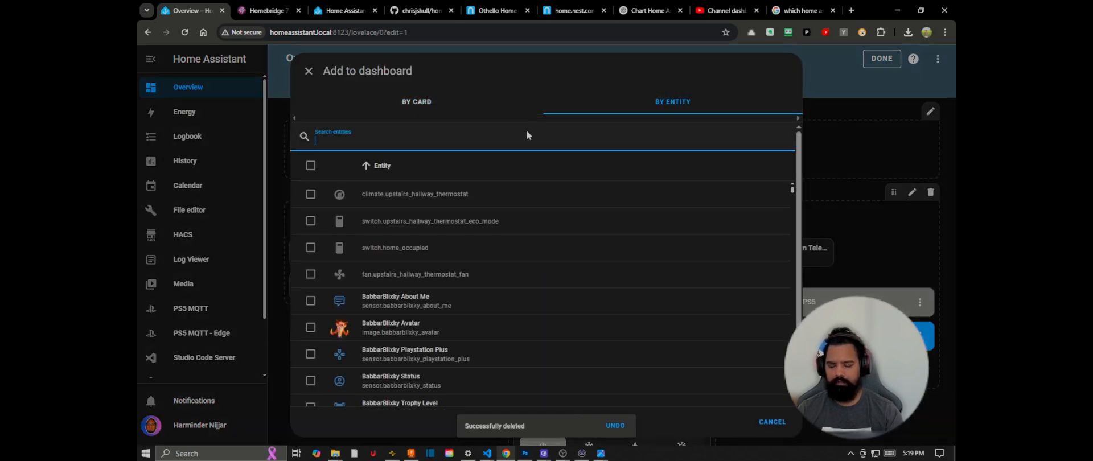
type("lock.")
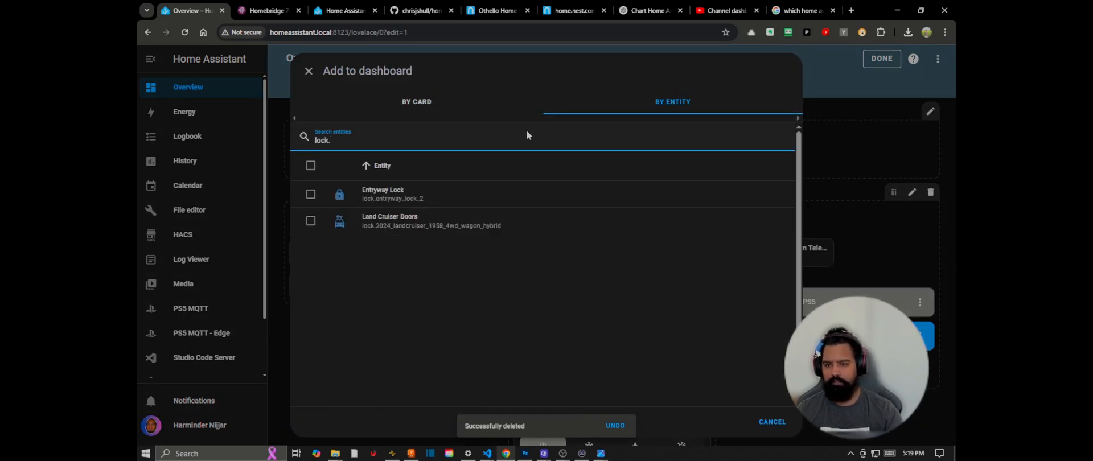
left_click(419, 203)
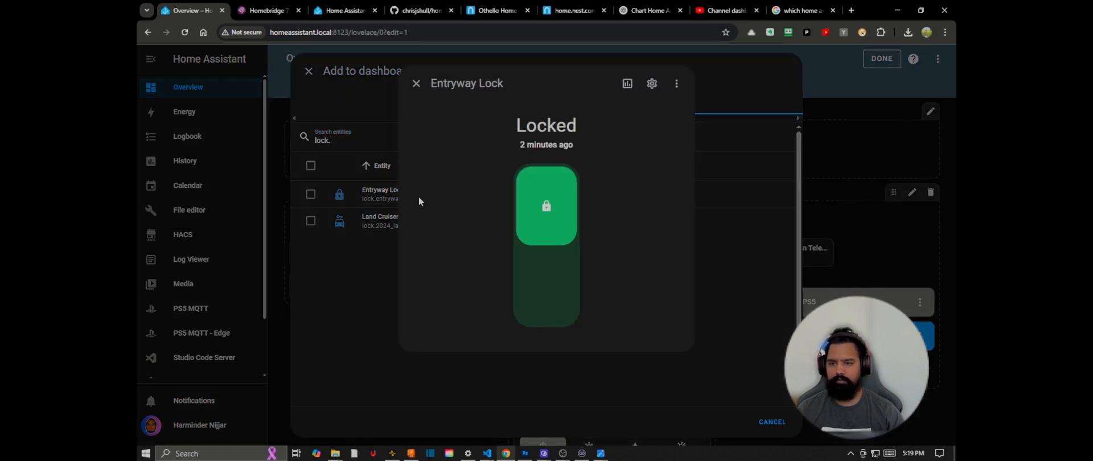
left_click(373, 196)
left_click(307, 194)
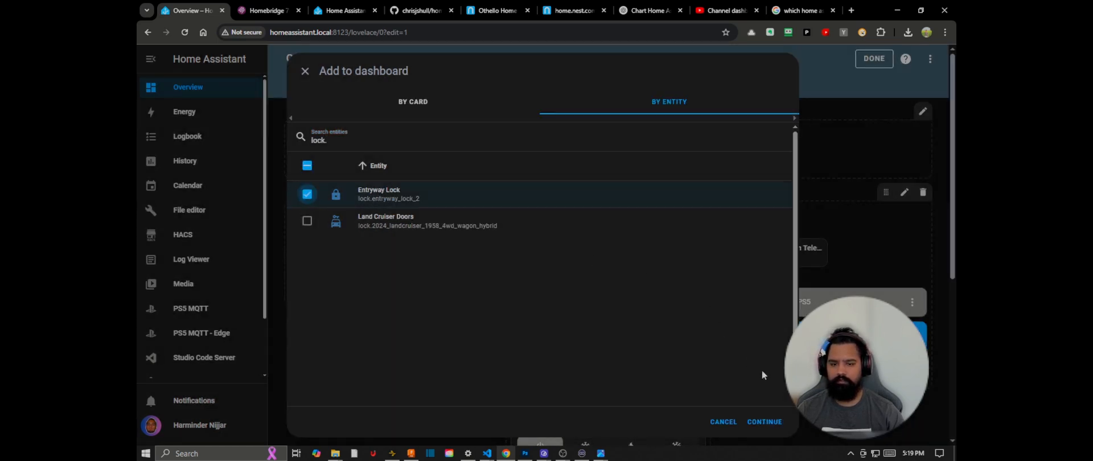
left_click(764, 422)
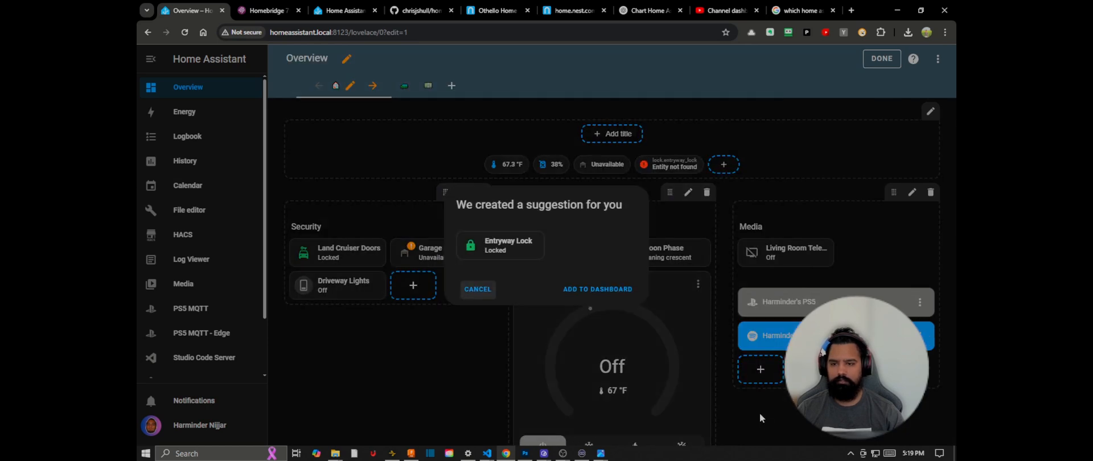
left_click(580, 289)
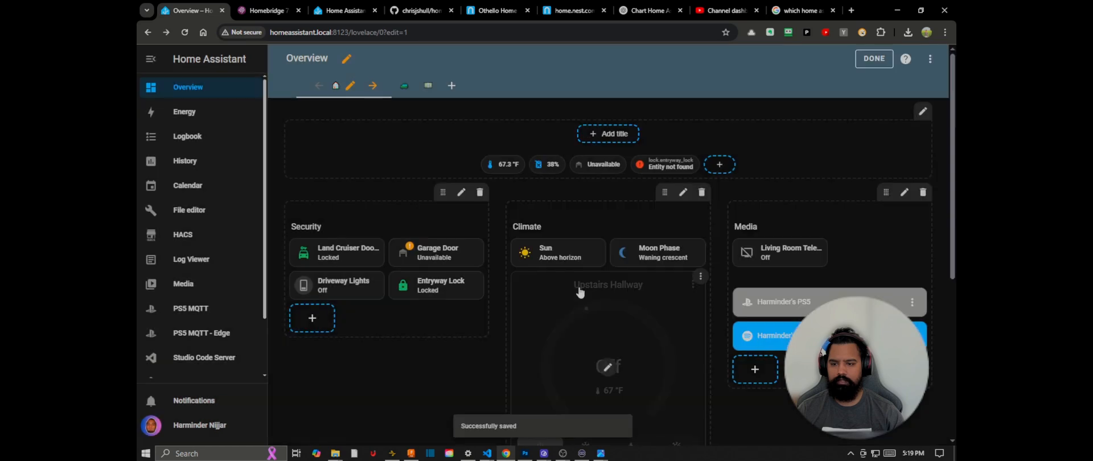
Step: Set the broken lock badge's entity to Entryway Lock (lock.entryway_lock_2), save it and finish editing the dashboard
left_click(665, 167)
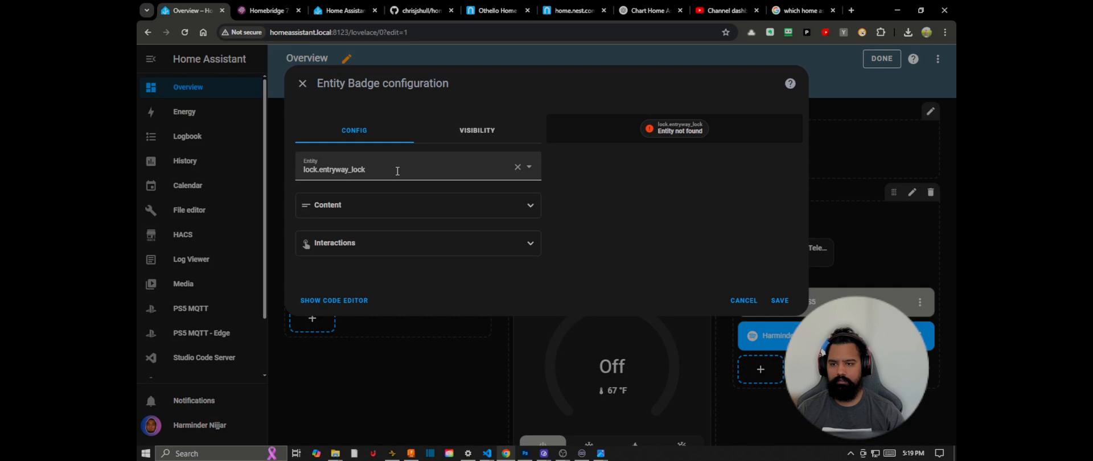
left_click(397, 170)
type("_")
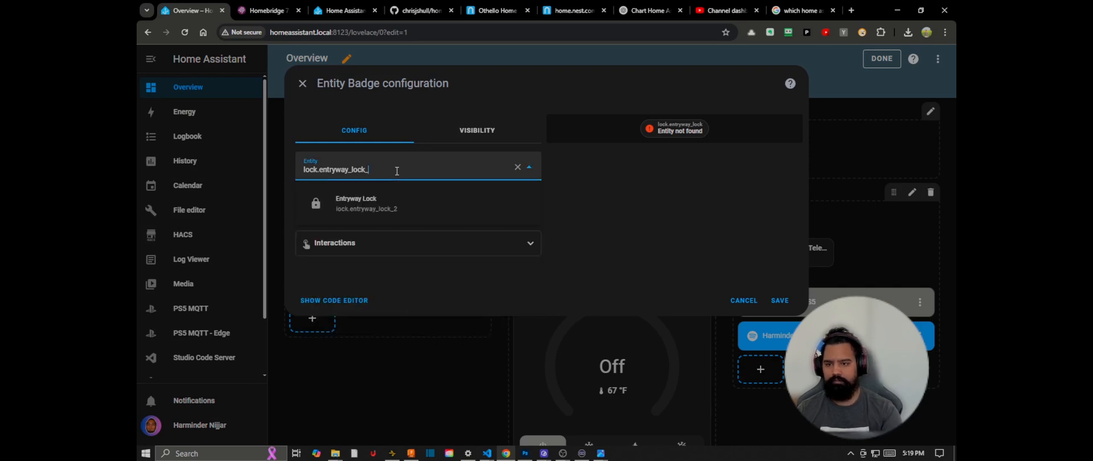
left_click(393, 212)
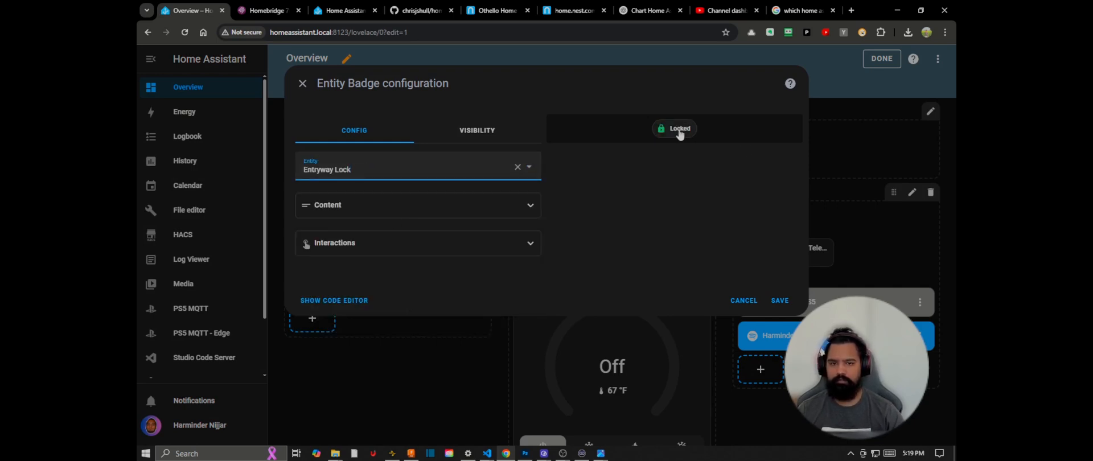
left_click(779, 300)
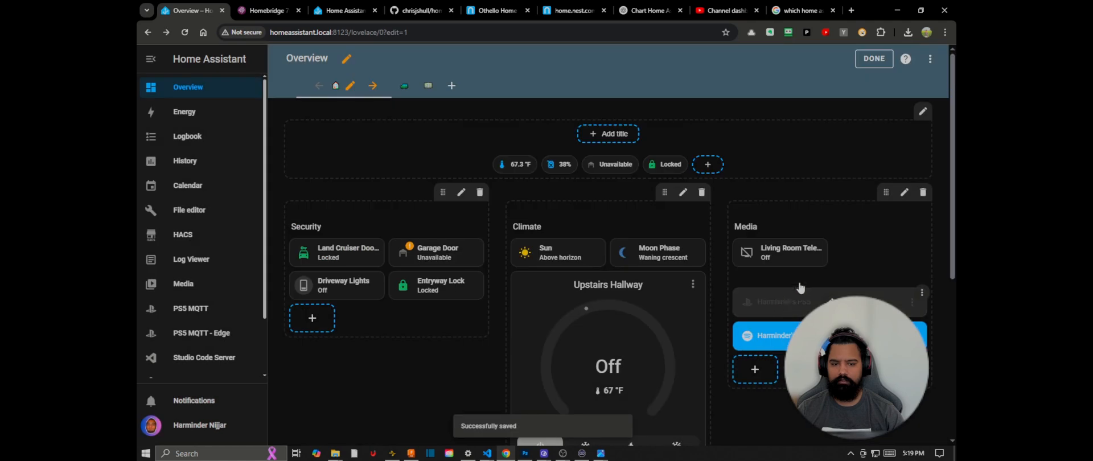
left_click(874, 59)
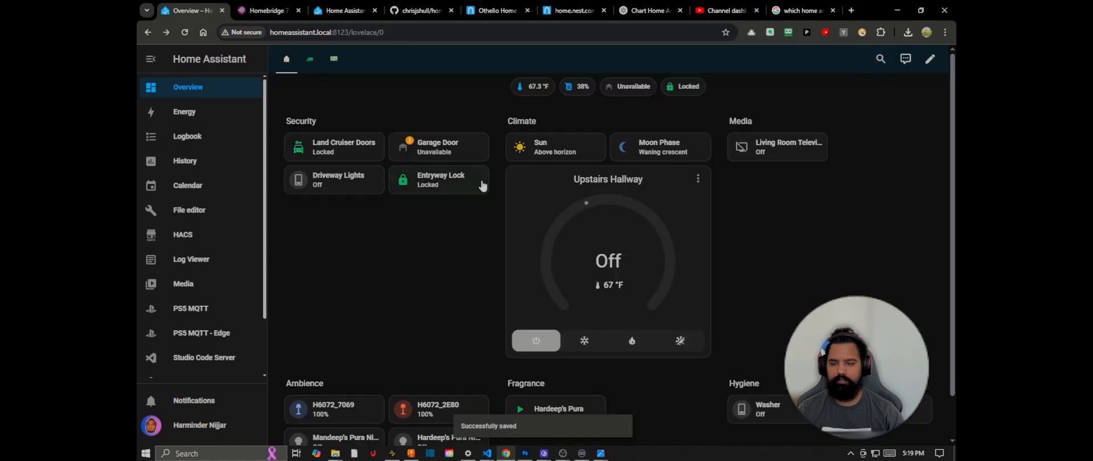
Step: Test the Entryway Lock from its dashboard tile by unlocking it, locking it and unlocking it again
left_click(453, 185)
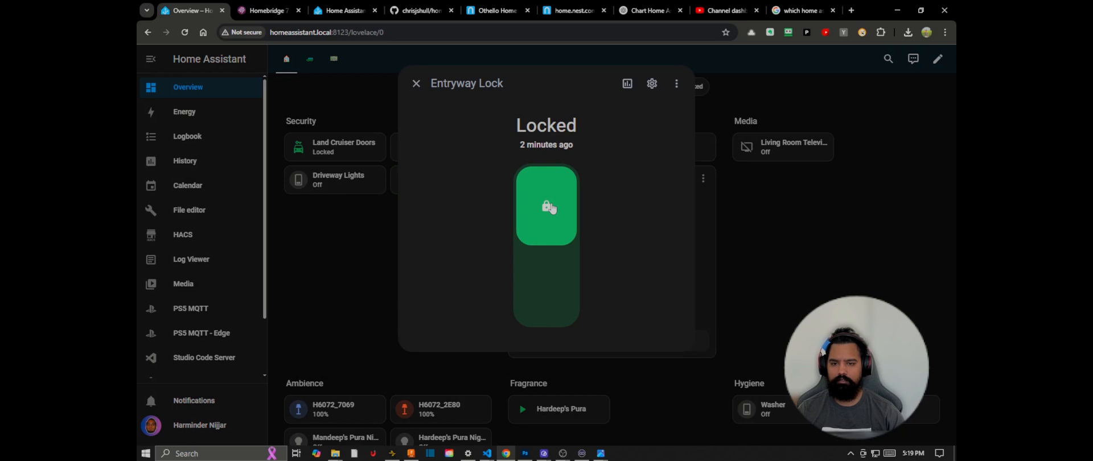
left_click(551, 216)
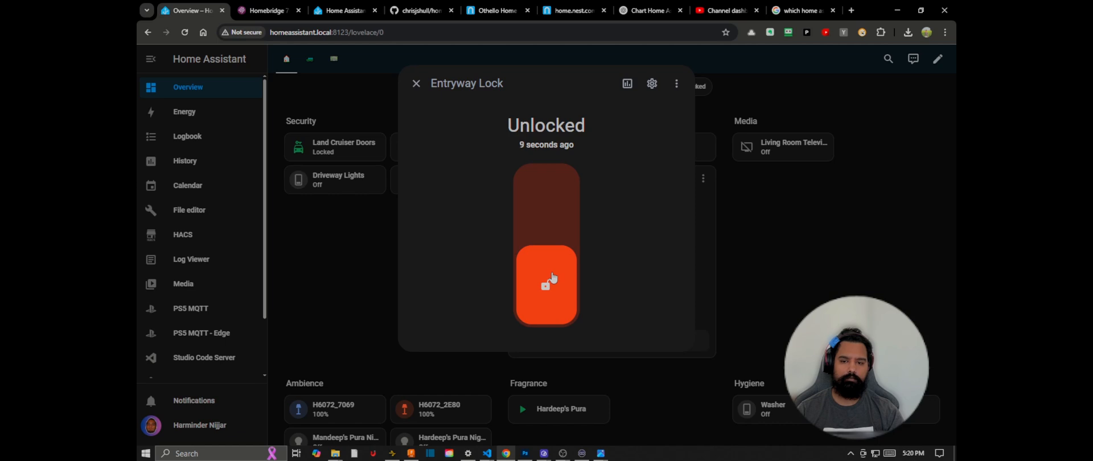
left_click(553, 278)
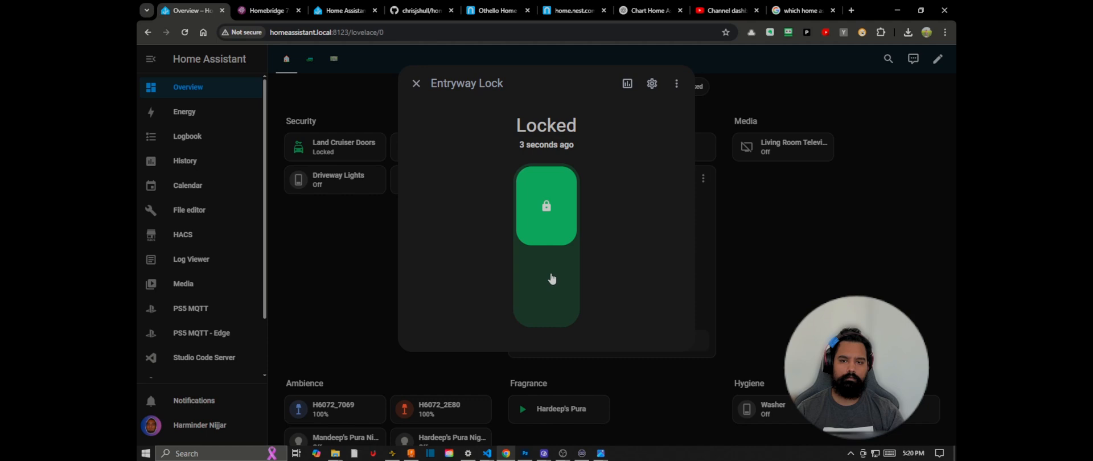
left_click(551, 215)
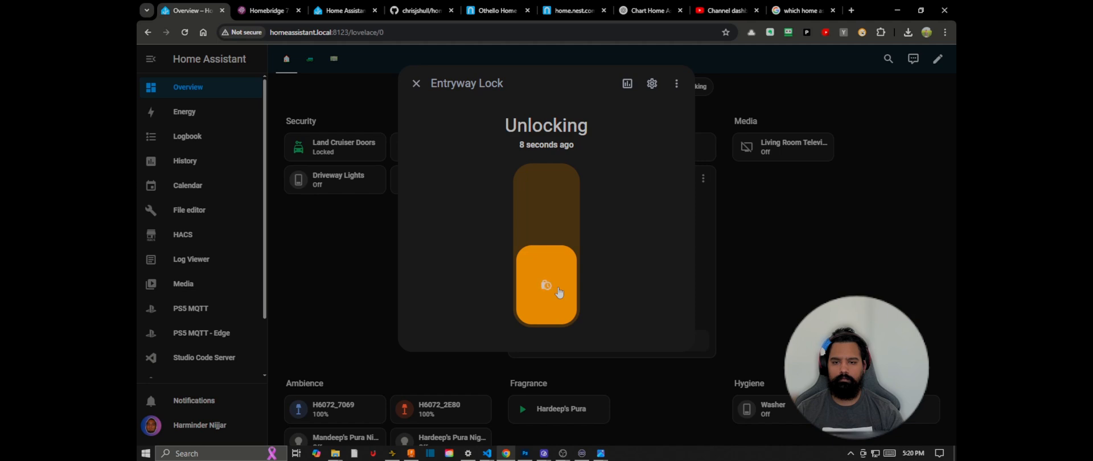
left_click(416, 84)
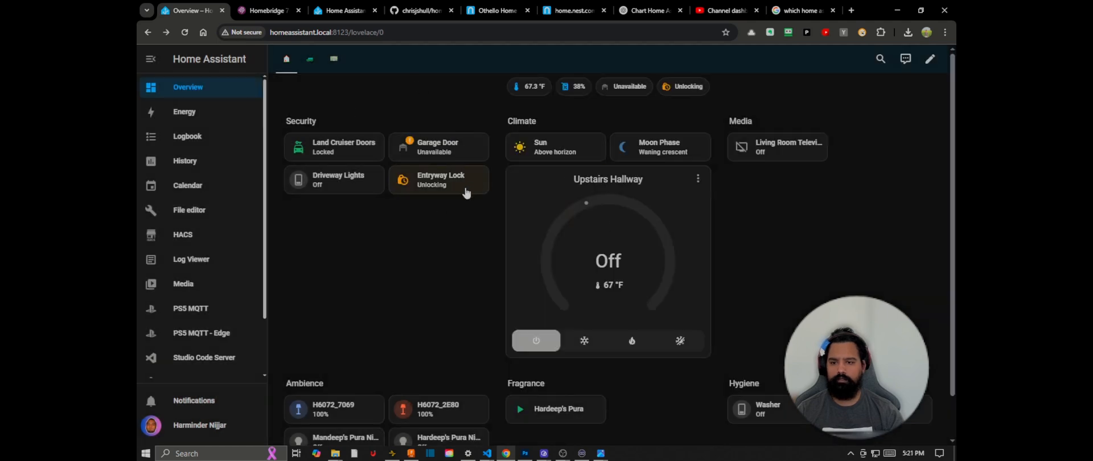
Step: Lock the Entryway Lock from its dashboard tile and close its controls
left_click(433, 181)
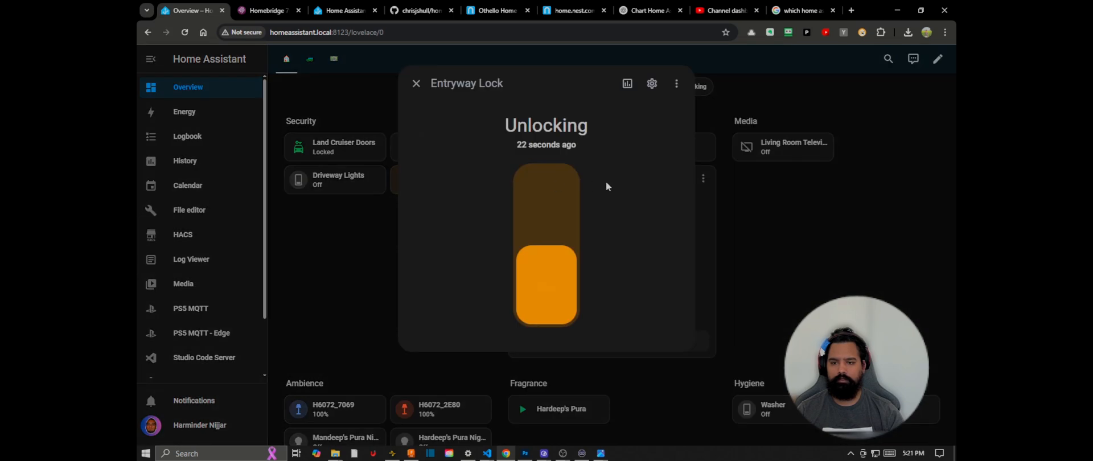
left_click(677, 85)
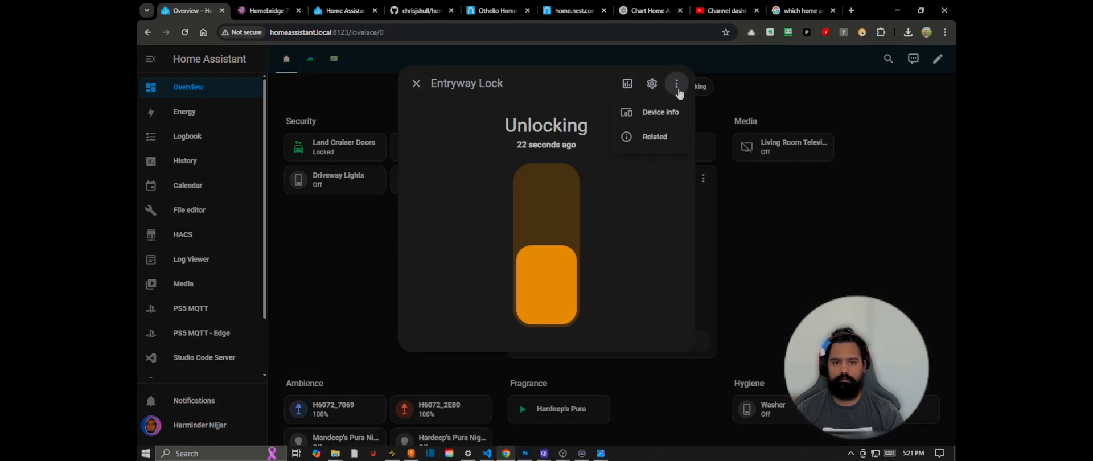
left_click(654, 211)
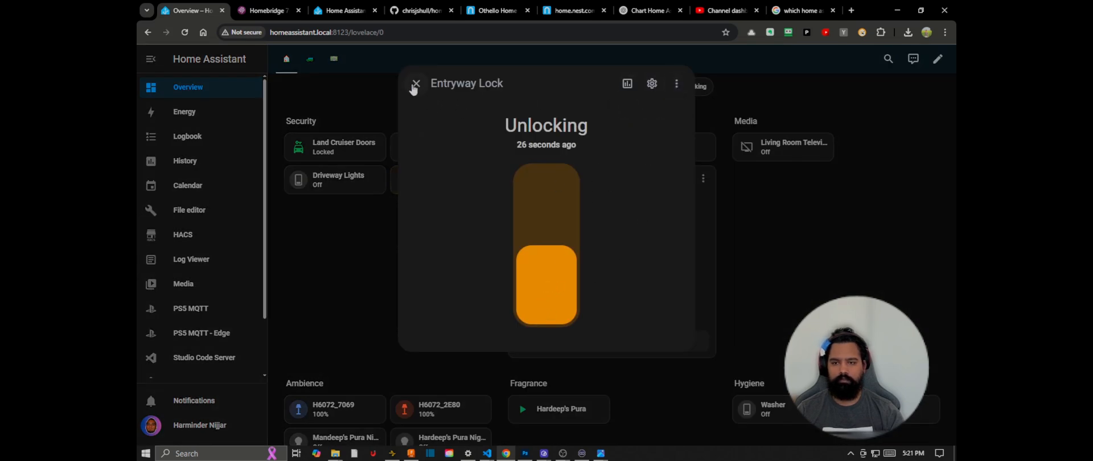
left_click(416, 84)
left_click(682, 93)
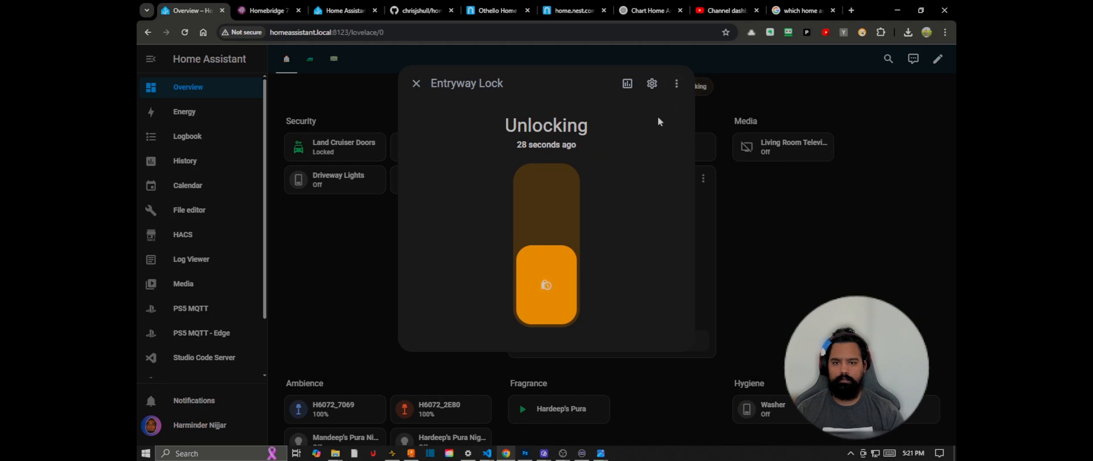
left_click(561, 283)
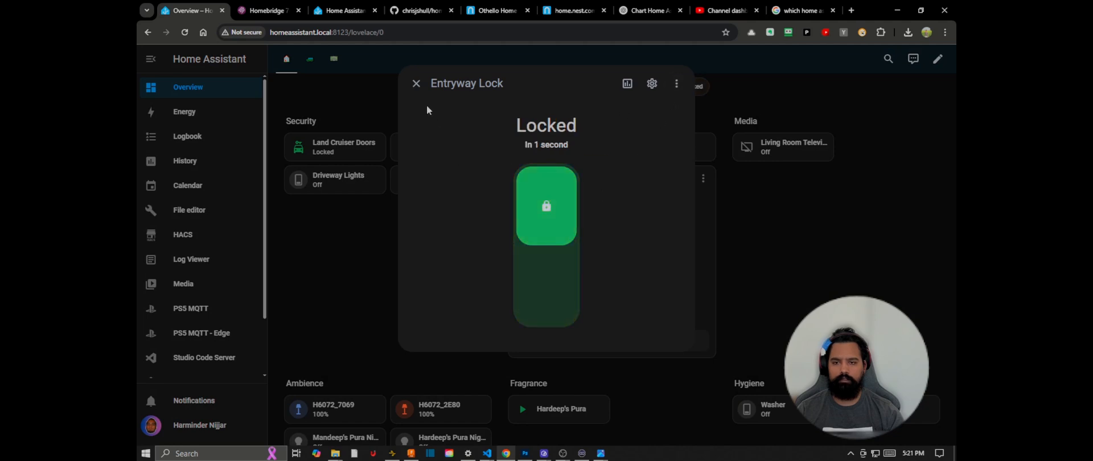
left_click(416, 85)
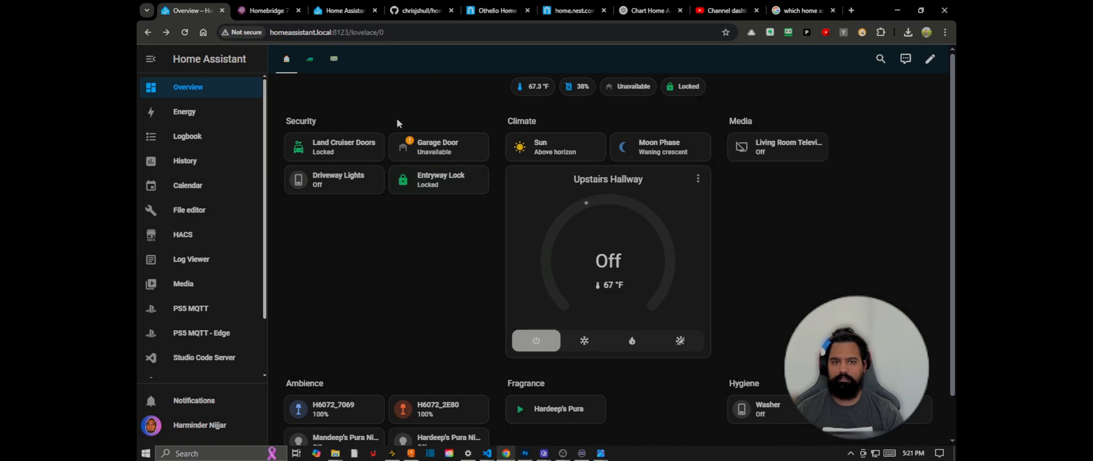
Step: Switch to Photos and view the two ChatGPT diagrams of the Home Assistant, Homebridge, Apple Home and Nest x Yale setup
mouse_move(601, 453)
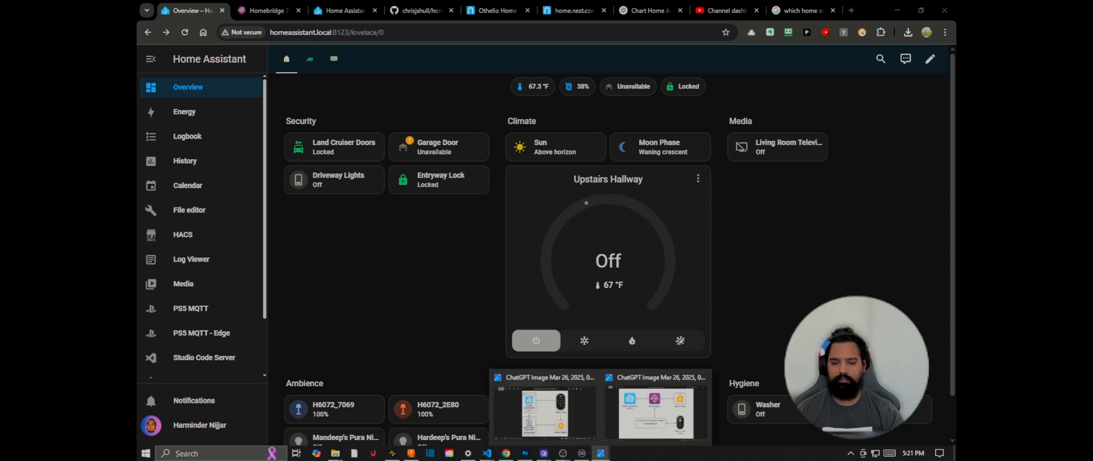
left_click(664, 427)
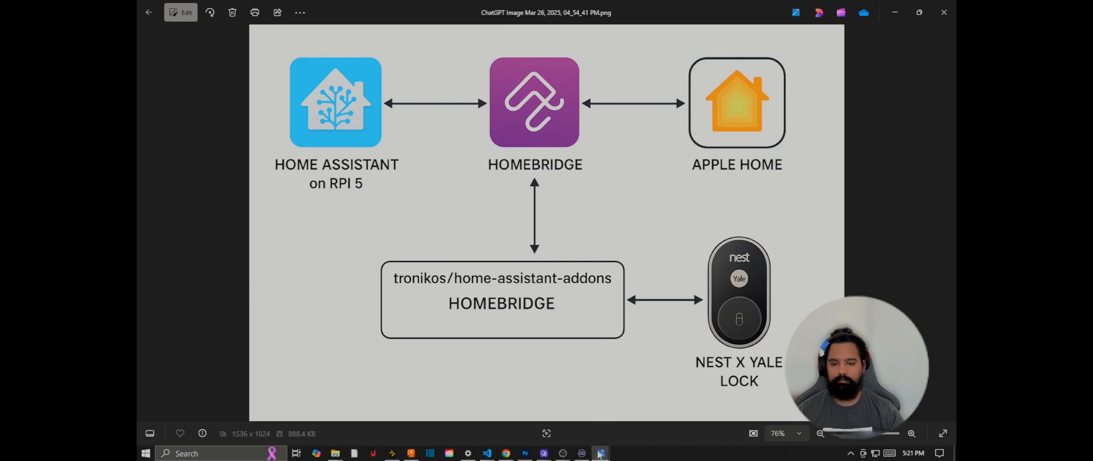
mouse_move(599, 453)
left_click(561, 426)
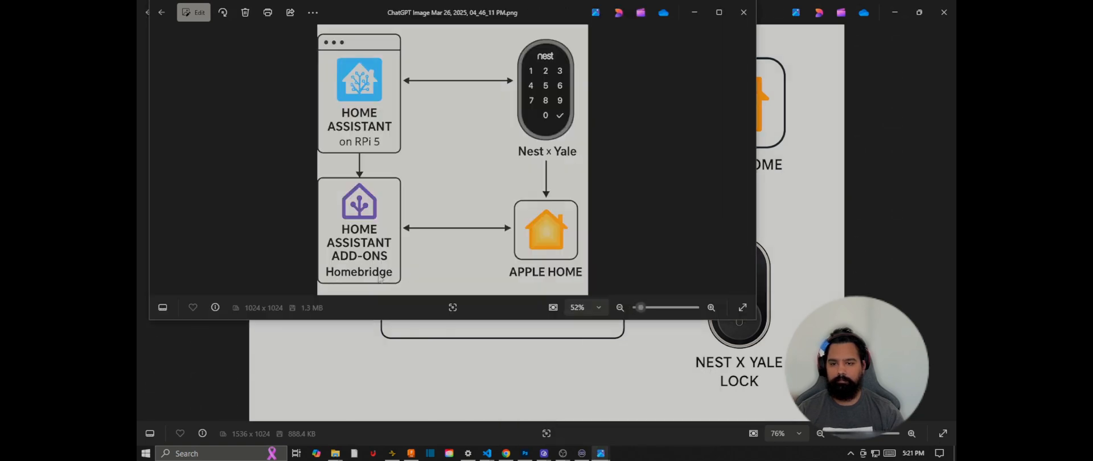
Step: Look over the ChatGPT diagram images in the Downloads folder in File Explorer, and minimize the folder window
key("alt+Tab")
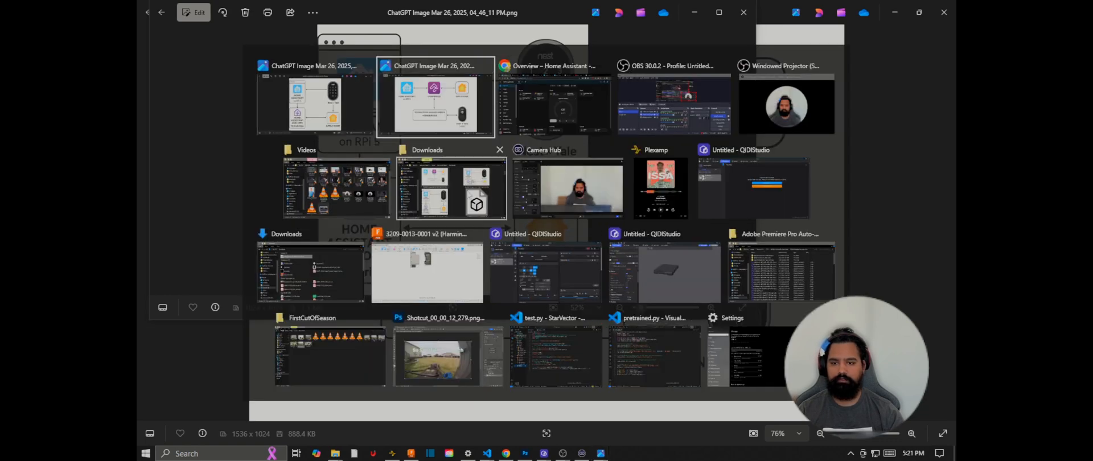
left_click(466, 190)
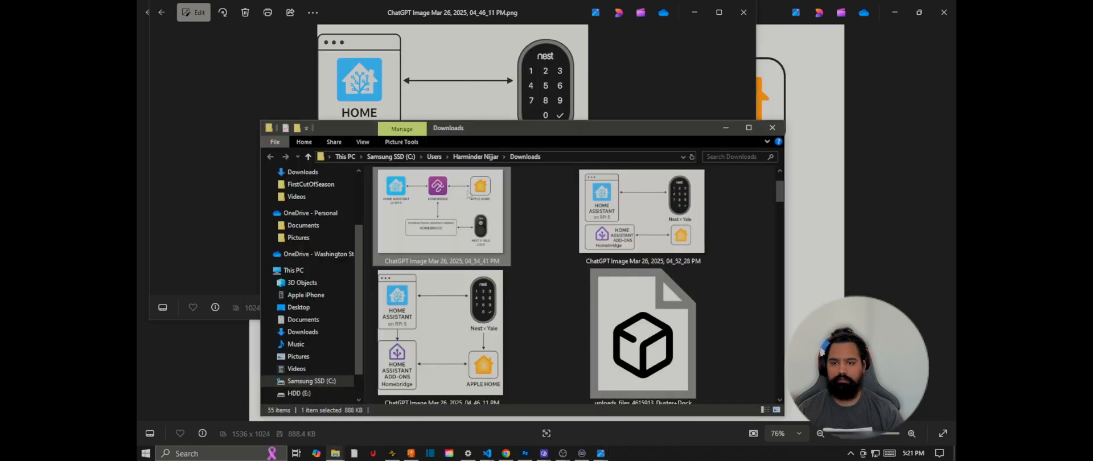
left_click(723, 131)
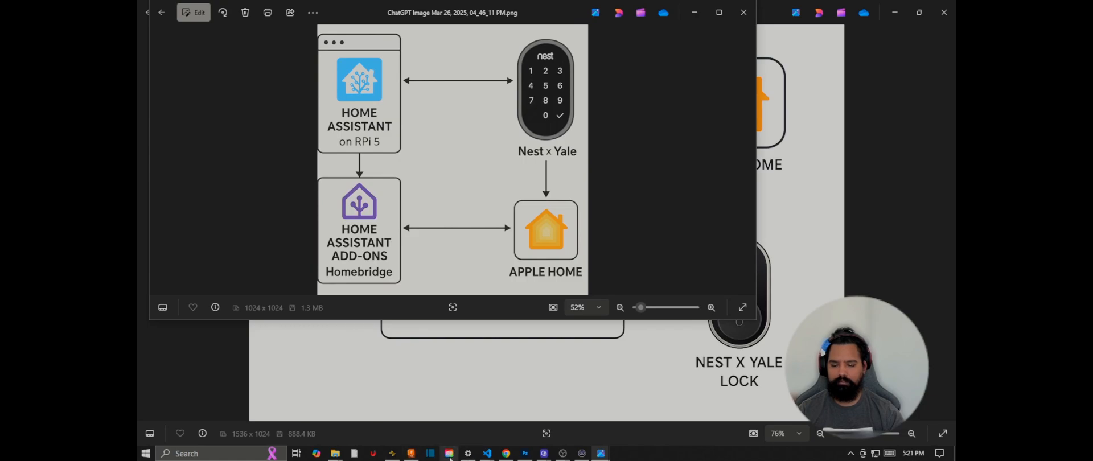
Step: Switch to Chrome and review the README and repository overview of chrisjshull/homebridge-nest on GitHub
left_click(502, 457)
left_click(421, 10)
scroll(479, 254, "up", 10)
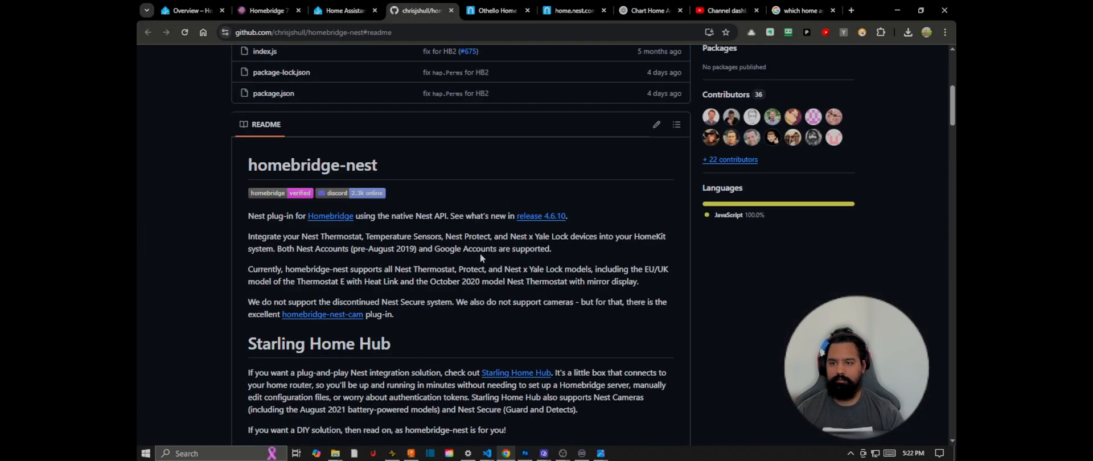
scroll(480, 254, "up", 5)
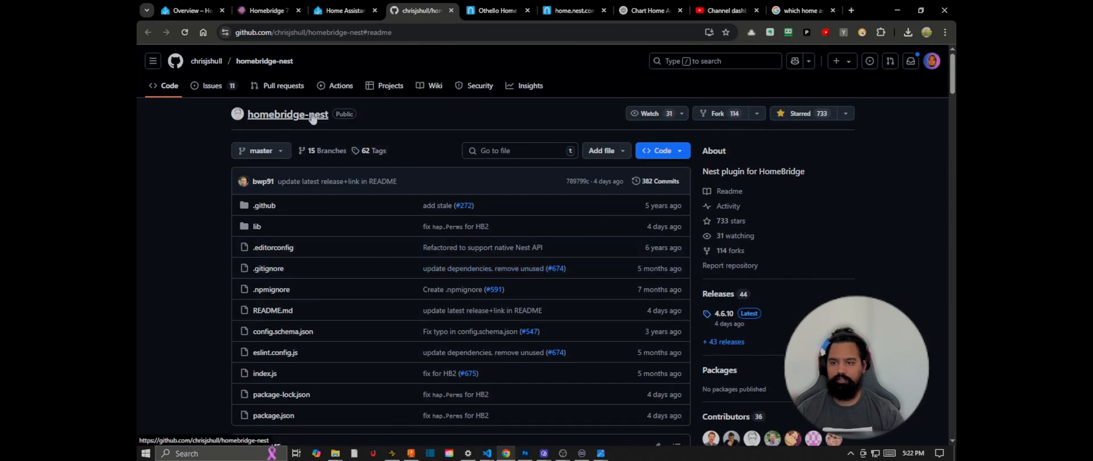